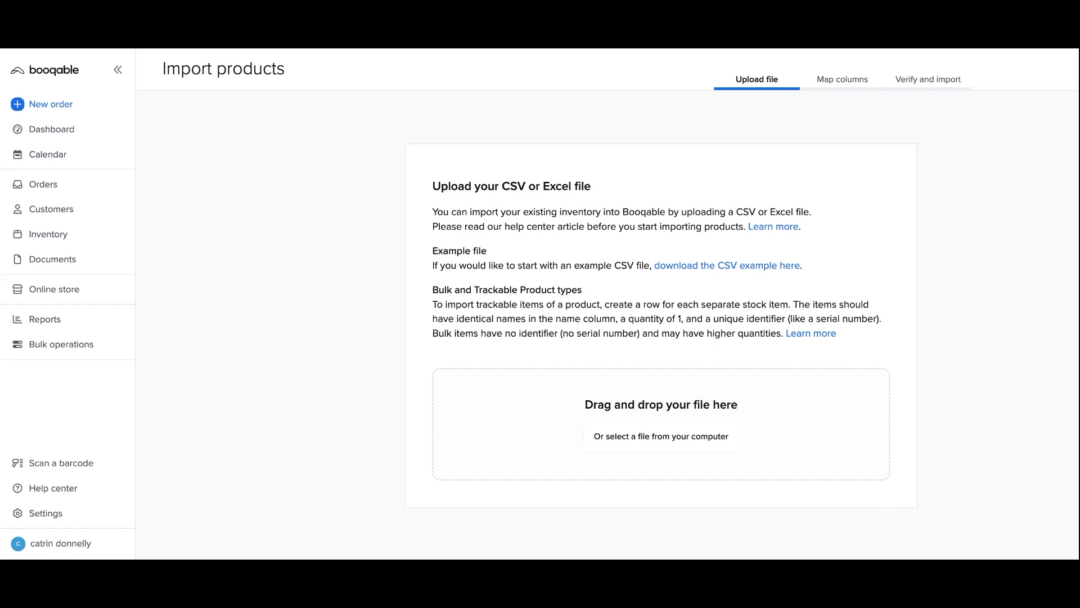
Enter the SKU VESPA_150 for the Vespa 150cc items in rows 7 and 8.
click(336, 245)
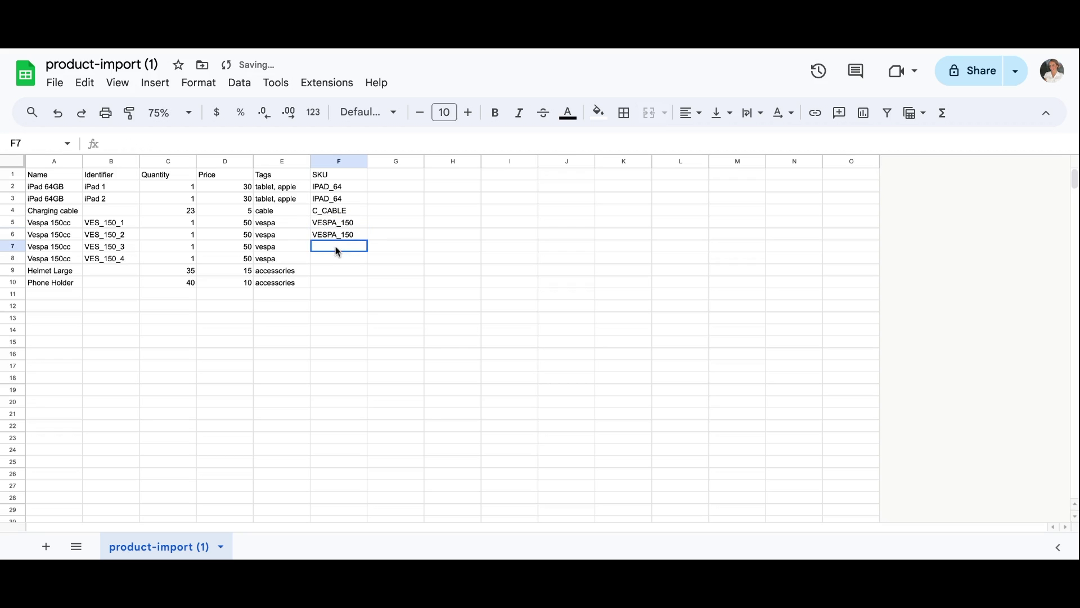
text(VESPA_150)
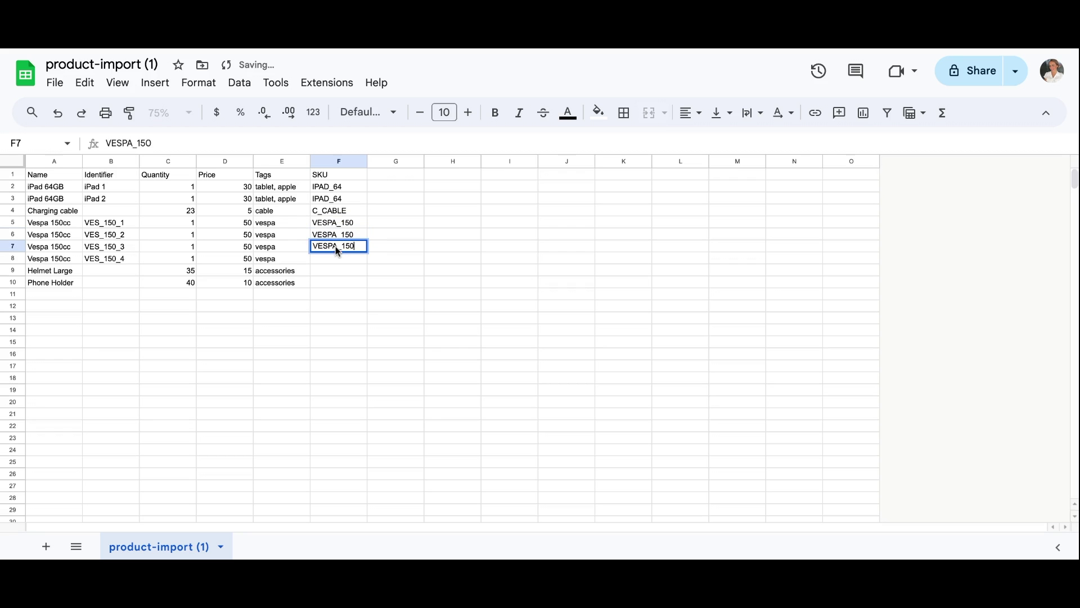
click(335, 259)
text(VESPA_150)
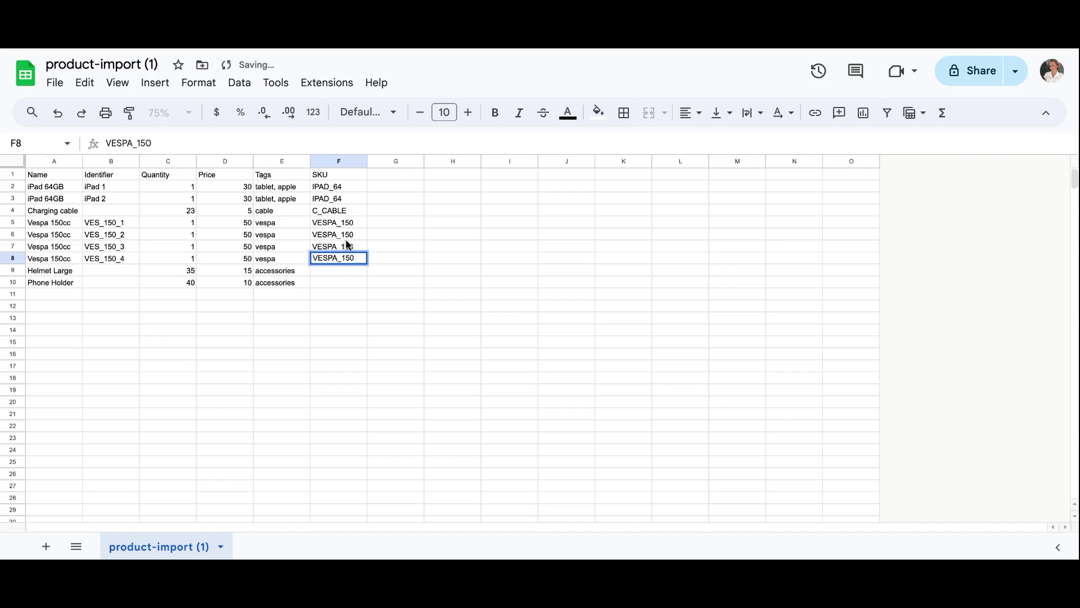
Enter the SKU HELMET_LARGE for Helmet Large and PHONE_H for Phone Holder.
click(344, 270)
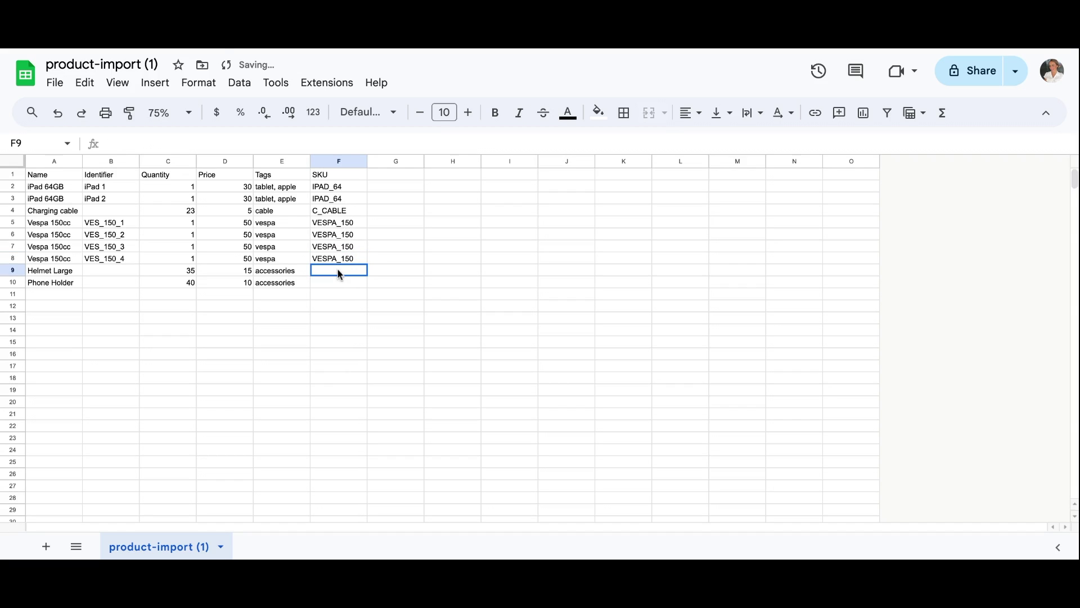
double_click(338, 274)
text(HELMET)
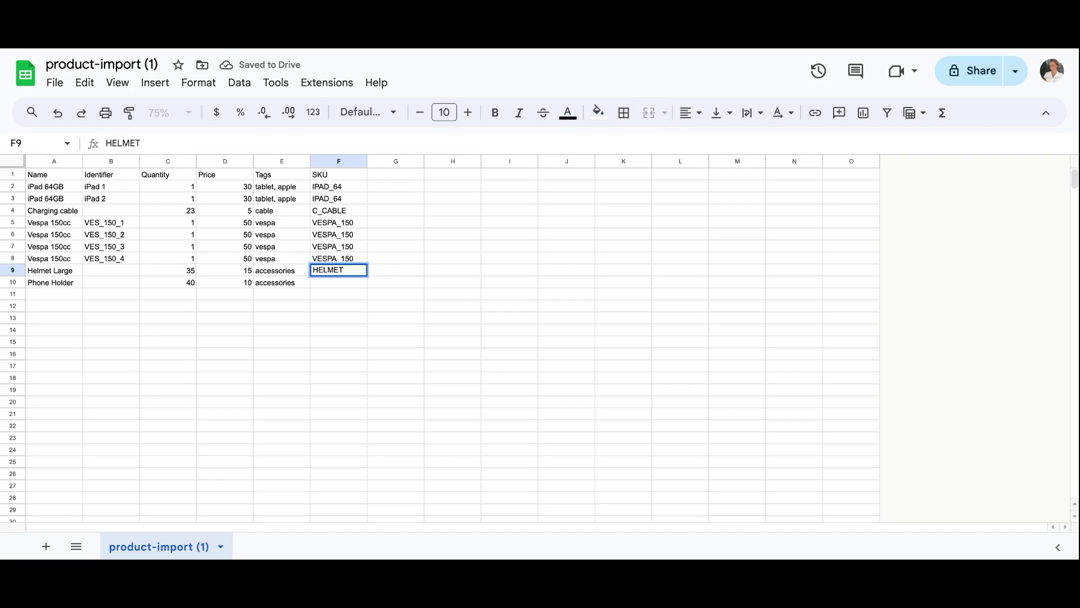
text(_LARGE)
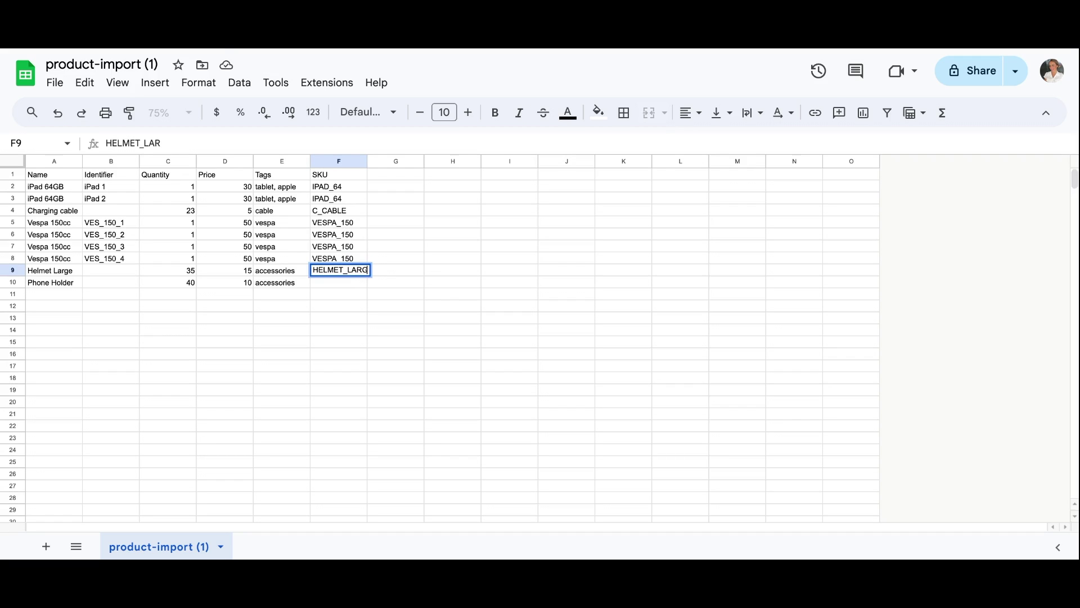
double_click(339, 283)
text(PHONE_H)
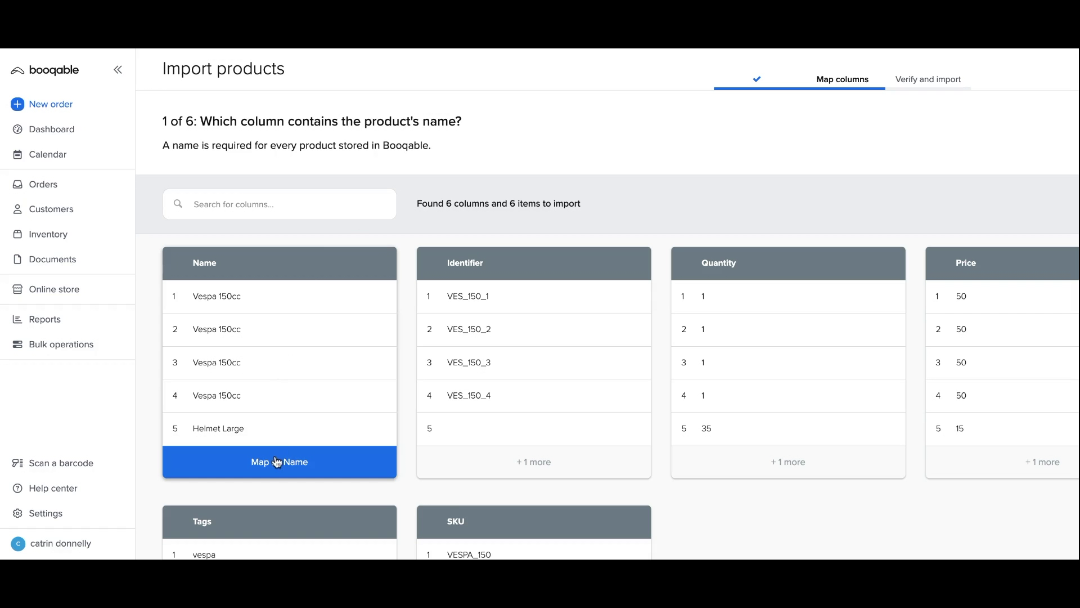
Map the Name column as the product name and open the list of all imported products.
click(277, 462)
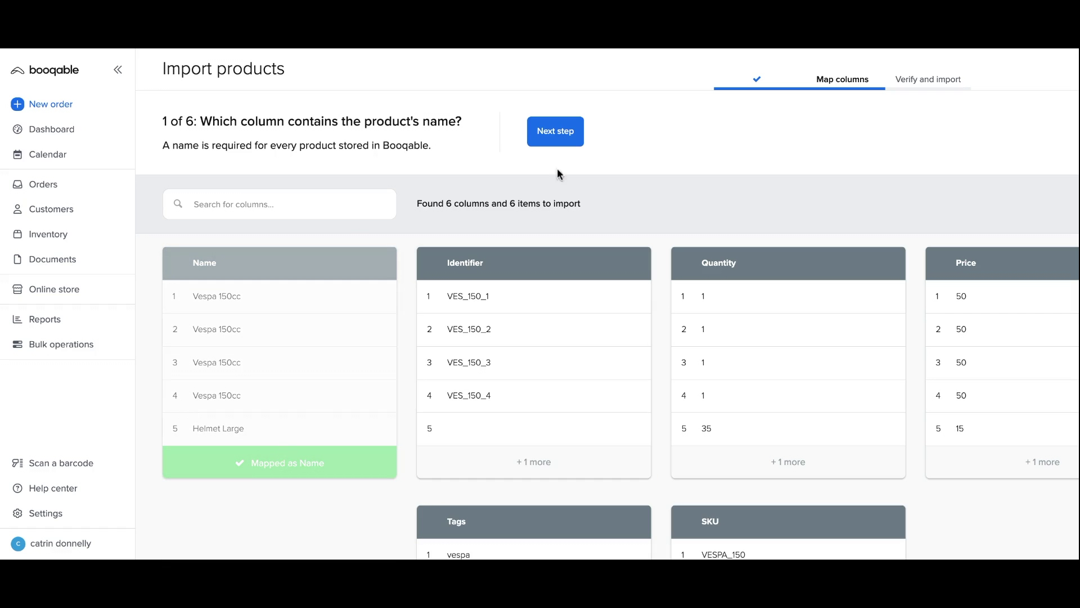
click(568, 140)
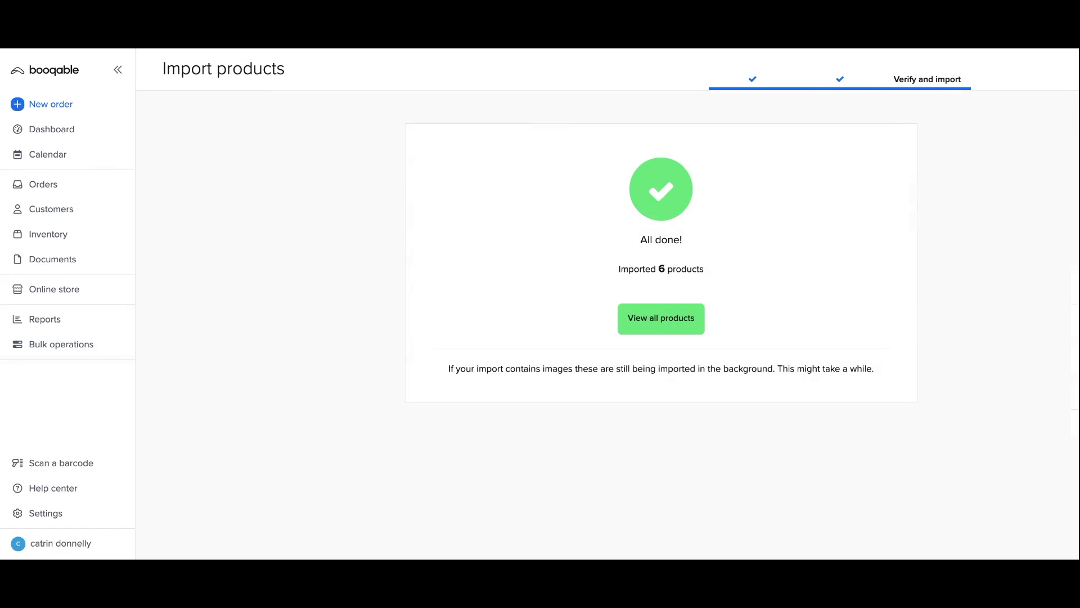
click(660, 333)
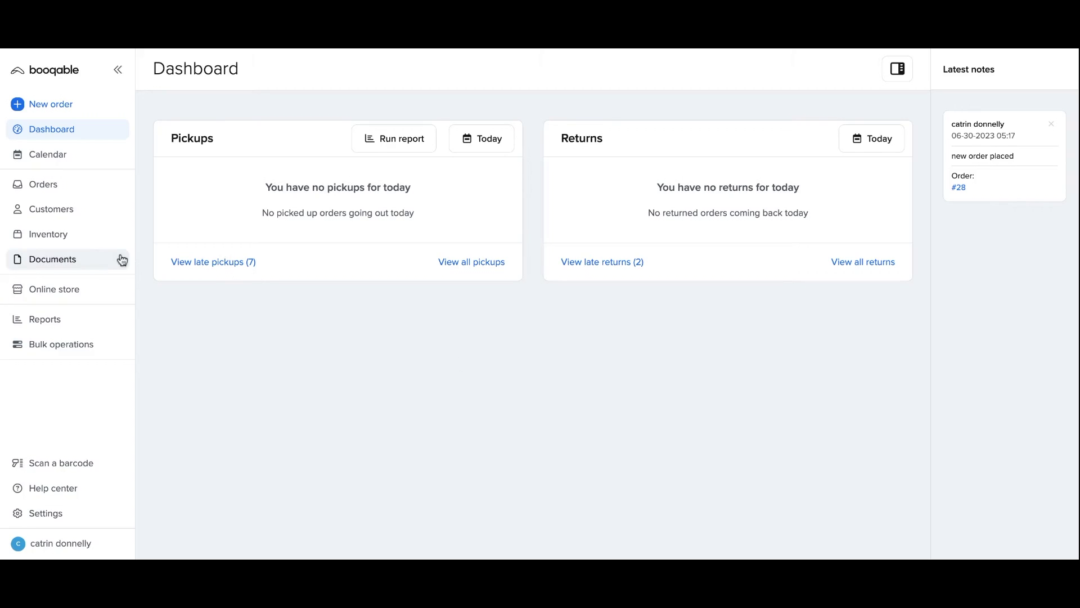
Open the product import page from the inventory.
click(89, 244)
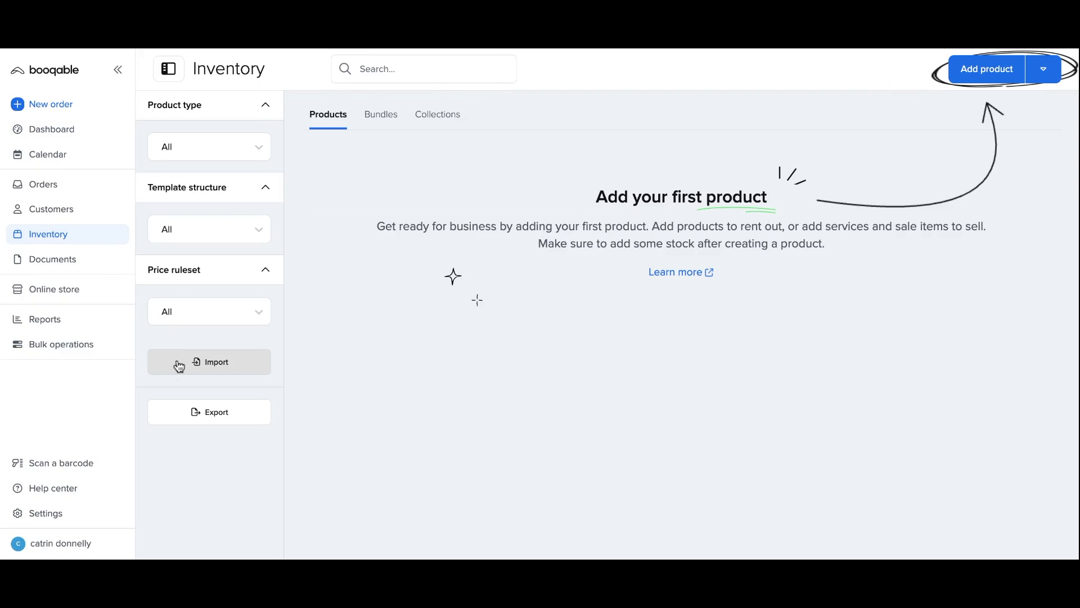
click(228, 374)
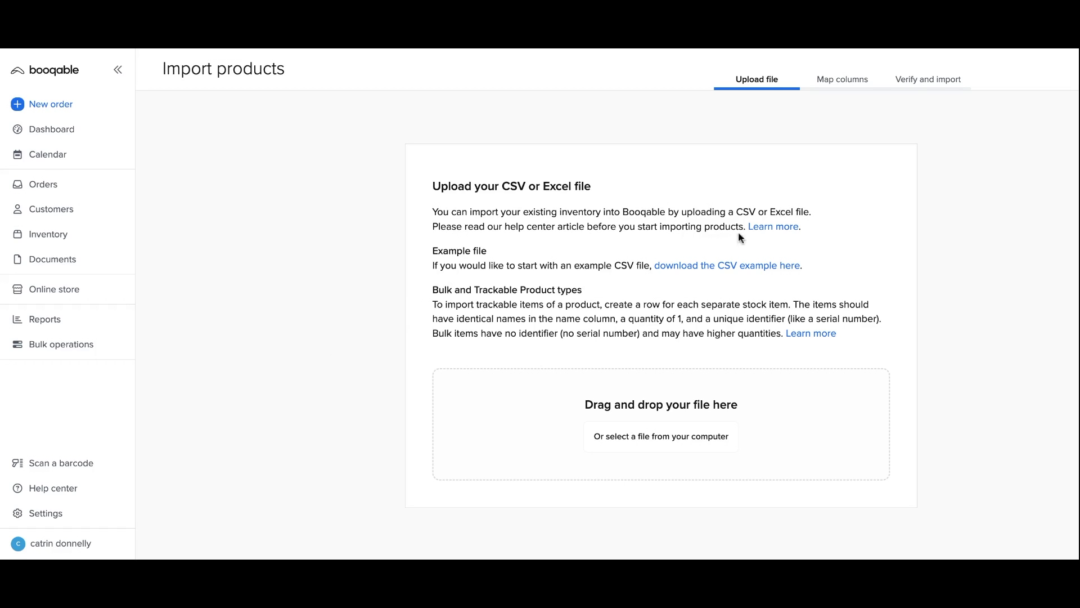
Read the help article on importing products, covering trackable and bulk items, file preparation and the mappable attributes.
click(764, 227)
scroll(601, 381, down, 2)
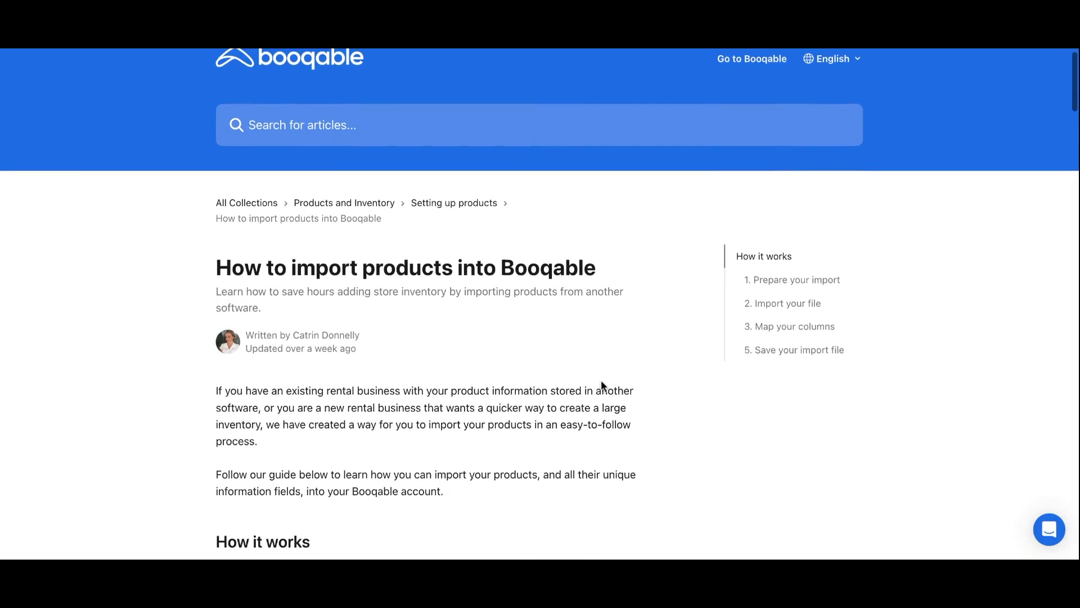
scroll(601, 386, down, 5)
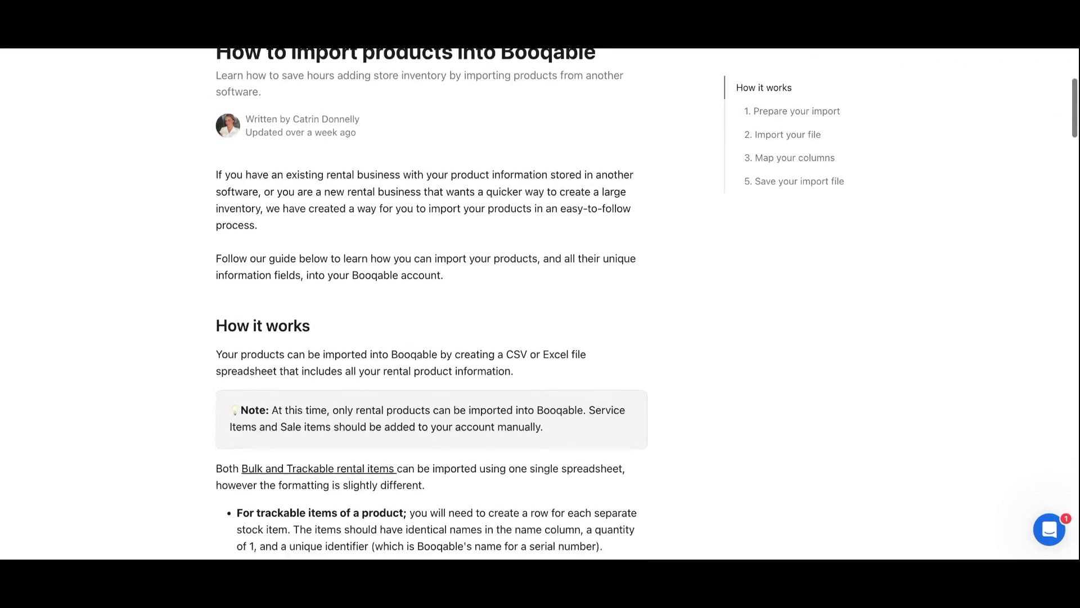
scroll(432, 304, down, 4)
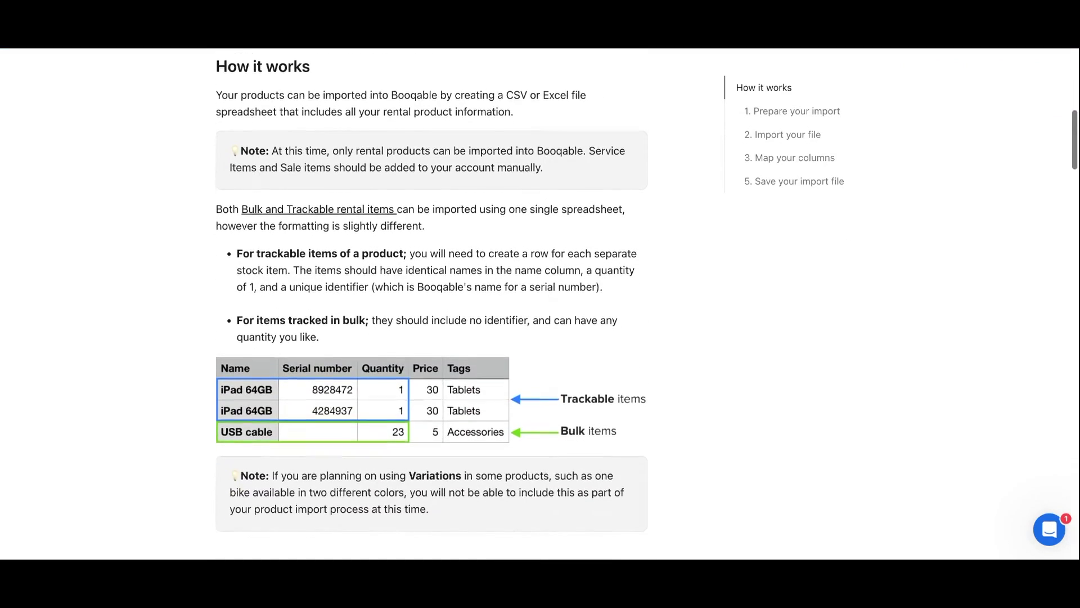
scroll(432, 304, down, 6)
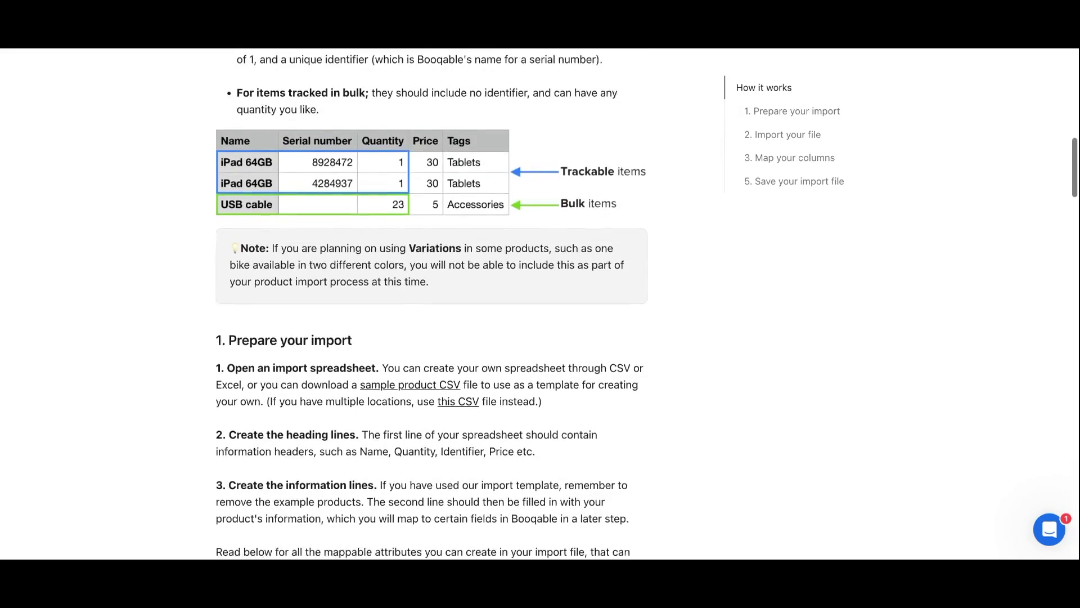
scroll(432, 304, down, 4)
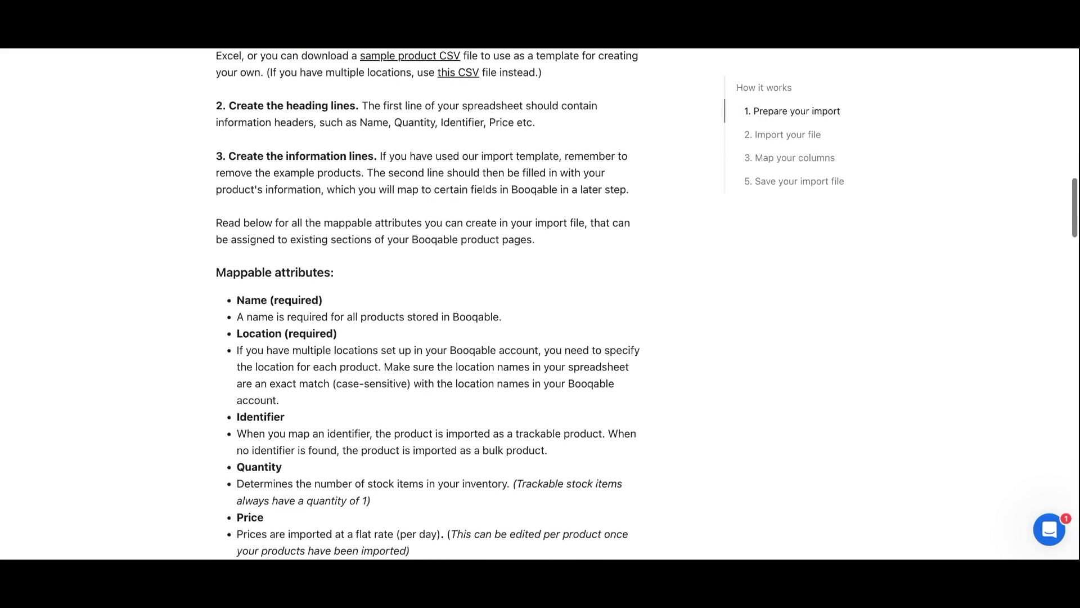
scroll(432, 304, down, 3)
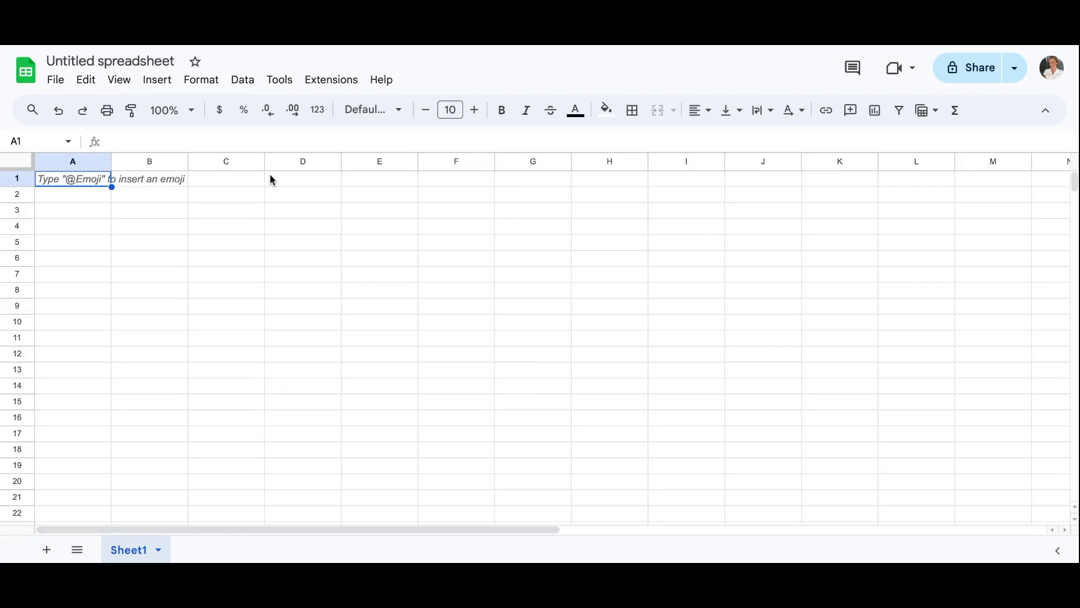
Import product-import (2).csv into the untitled spreadsheet, replacing its contents with automatic separator detection and text conversion on.
click(56, 80)
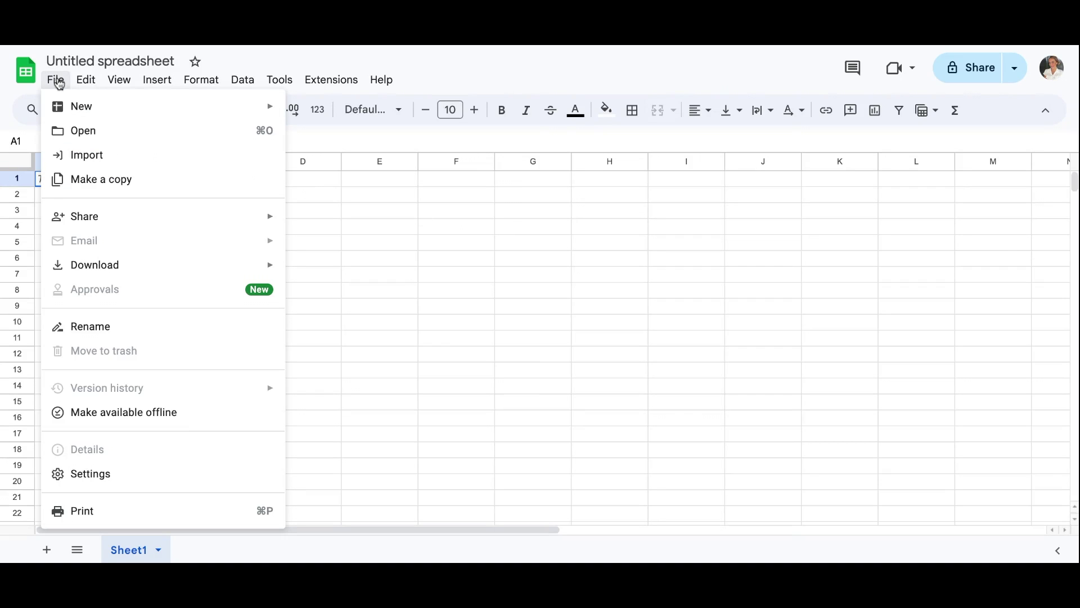
click(90, 156)
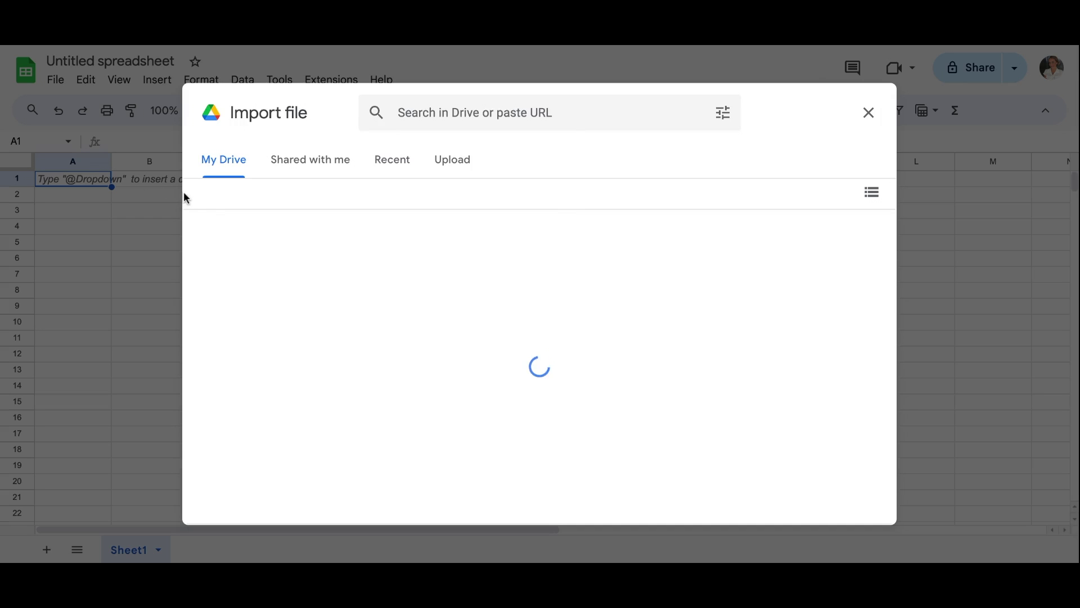
click(452, 165)
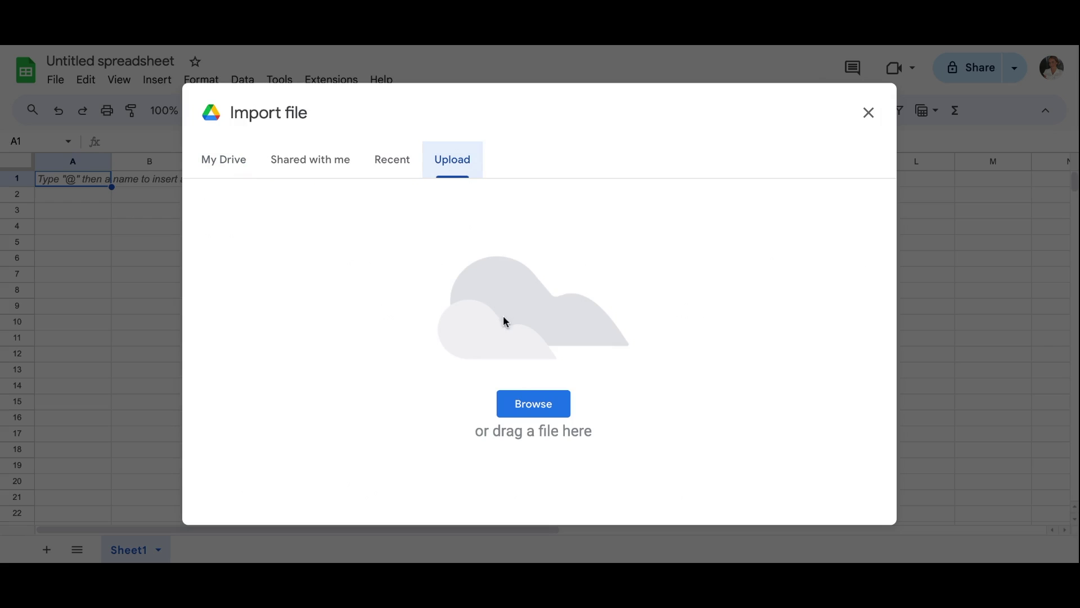
click(529, 405)
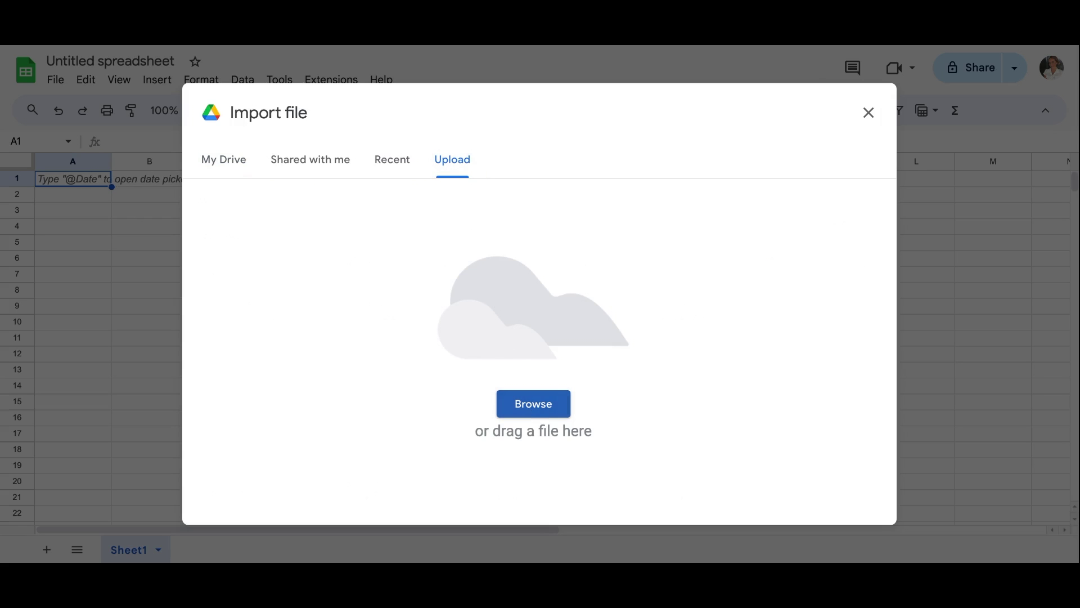
drag(905, 555, 601, 341)
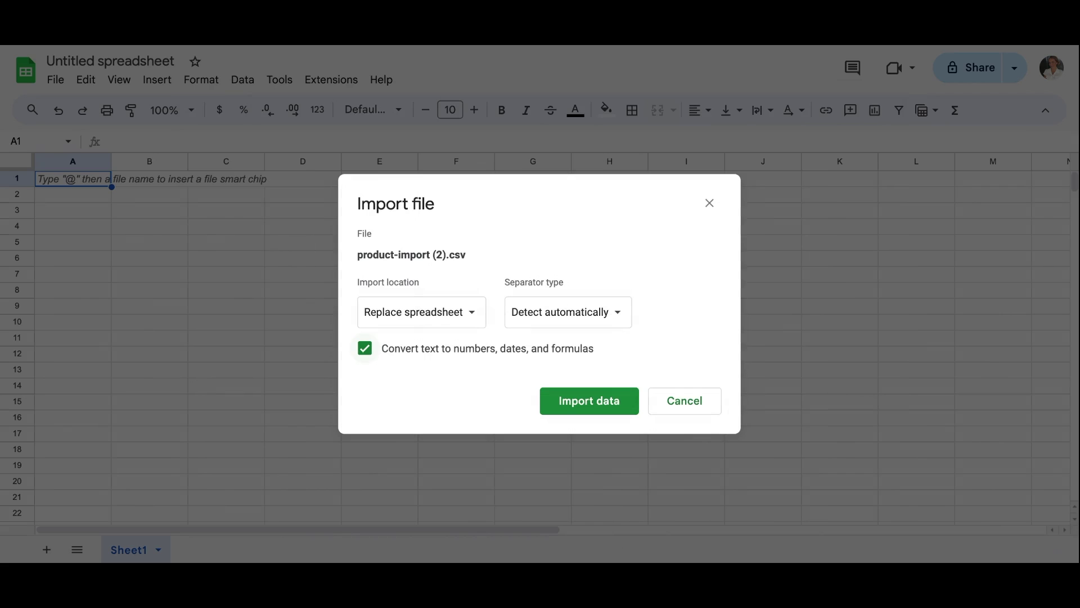
click(601, 412)
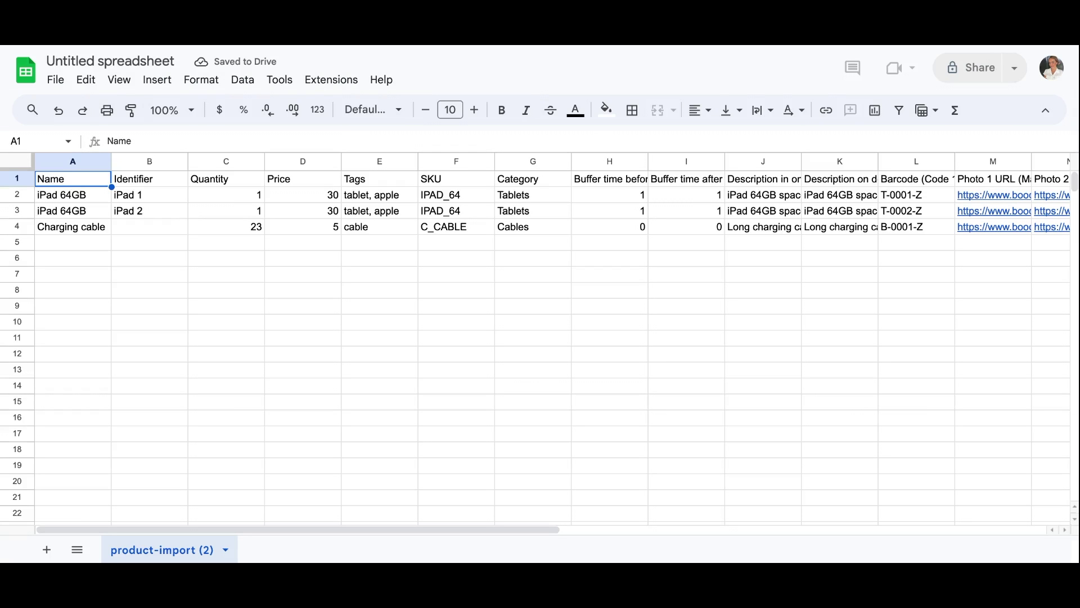
Examine all columns of the product import template, from Name through Custom text field.
scroll(535, 346, down, 4)
scroll(552, 343, up, 4)
scroll(552, 342, right, 3)
scroll(536, 343, up, 1)
scroll(535, 343, right, 4)
scroll(535, 342, left, 5)
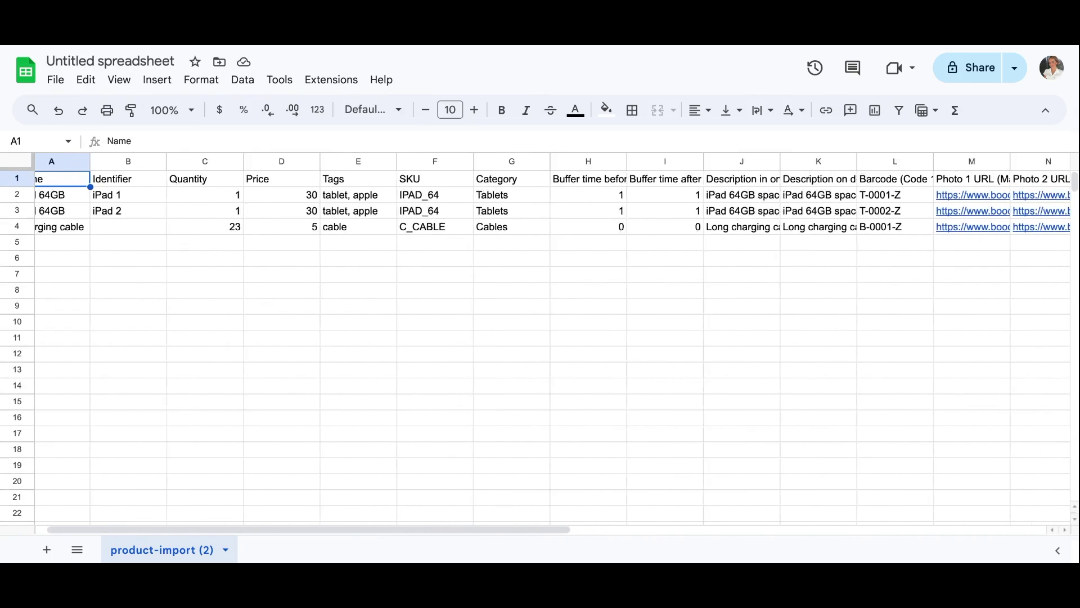
scroll(535, 343, left, 1)
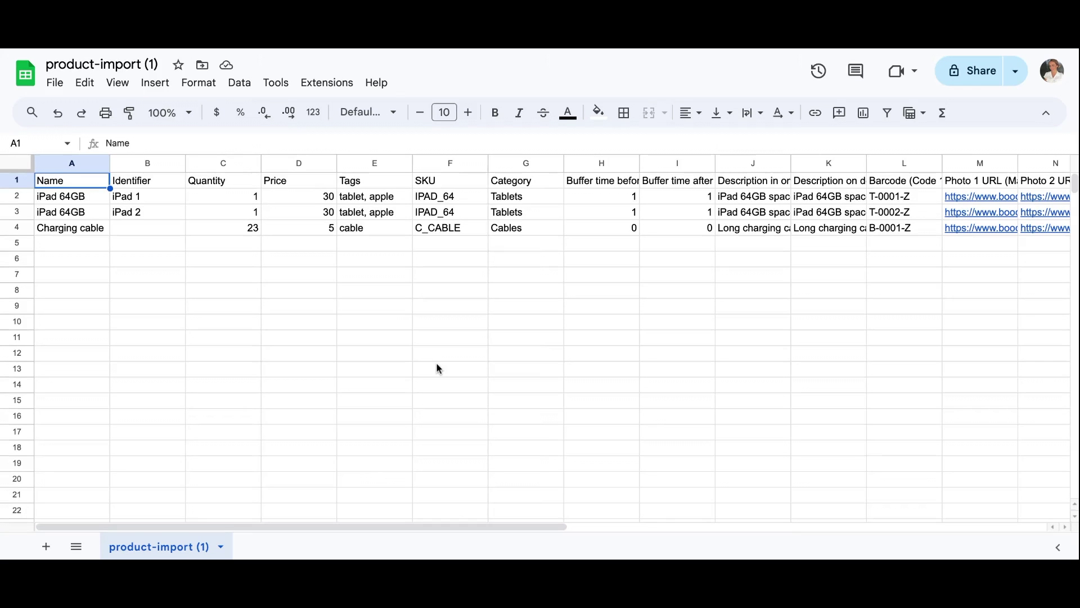
scroll(454, 347, right, 4)
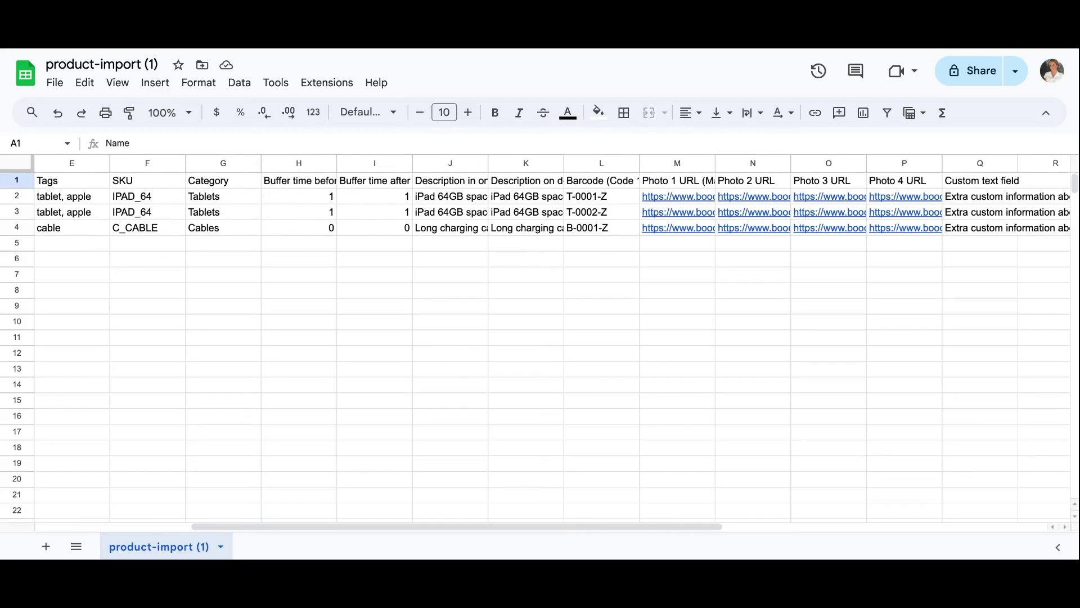
scroll(552, 346, left, 4)
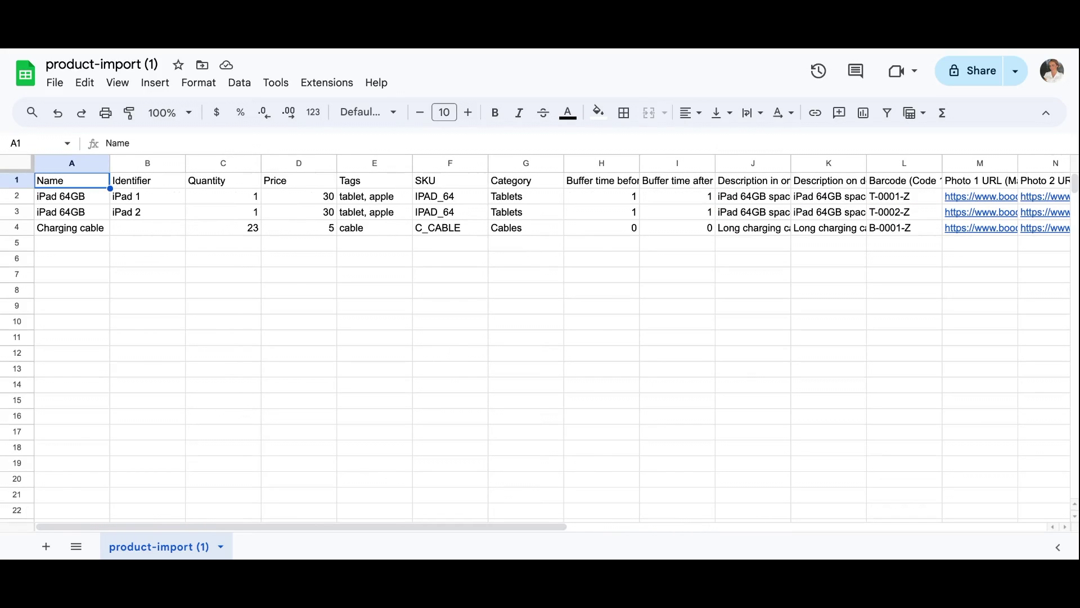
Set the sheet's zoom to 75% and select the Name header cell.
click(168, 113)
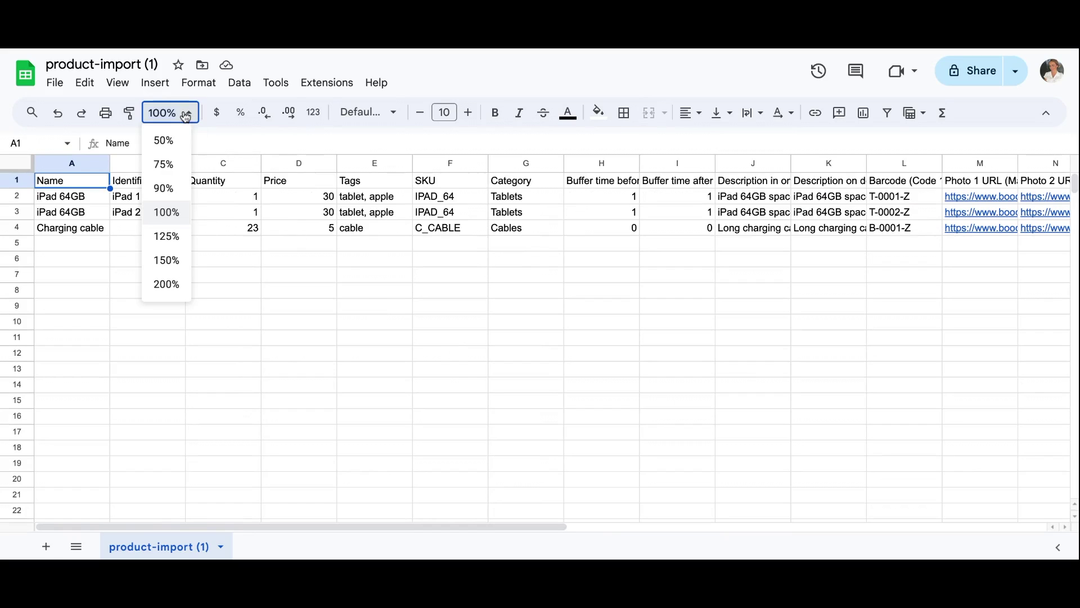
click(171, 170)
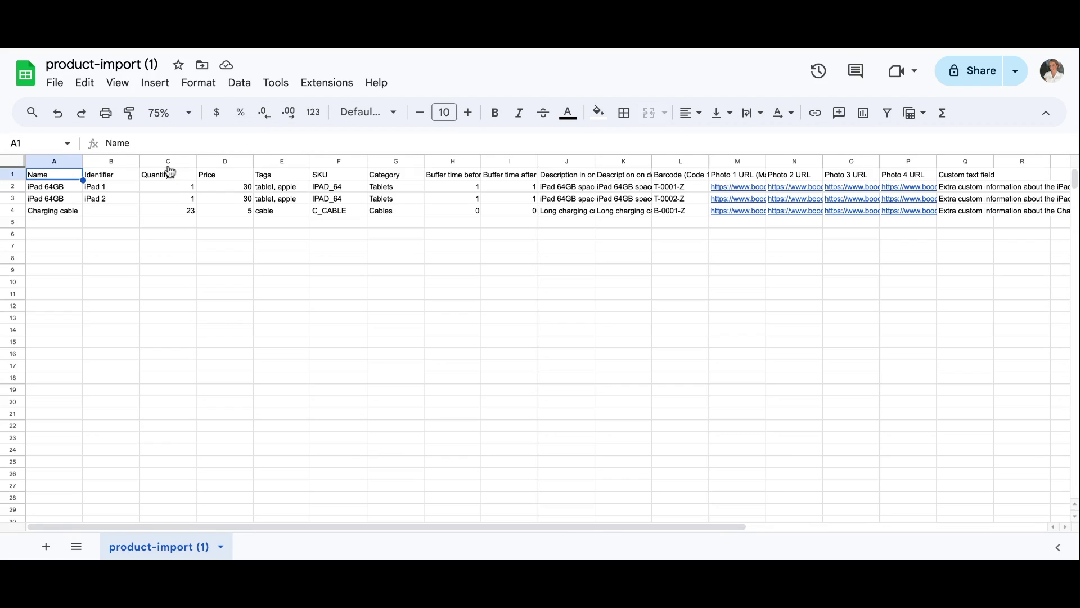
click(145, 251)
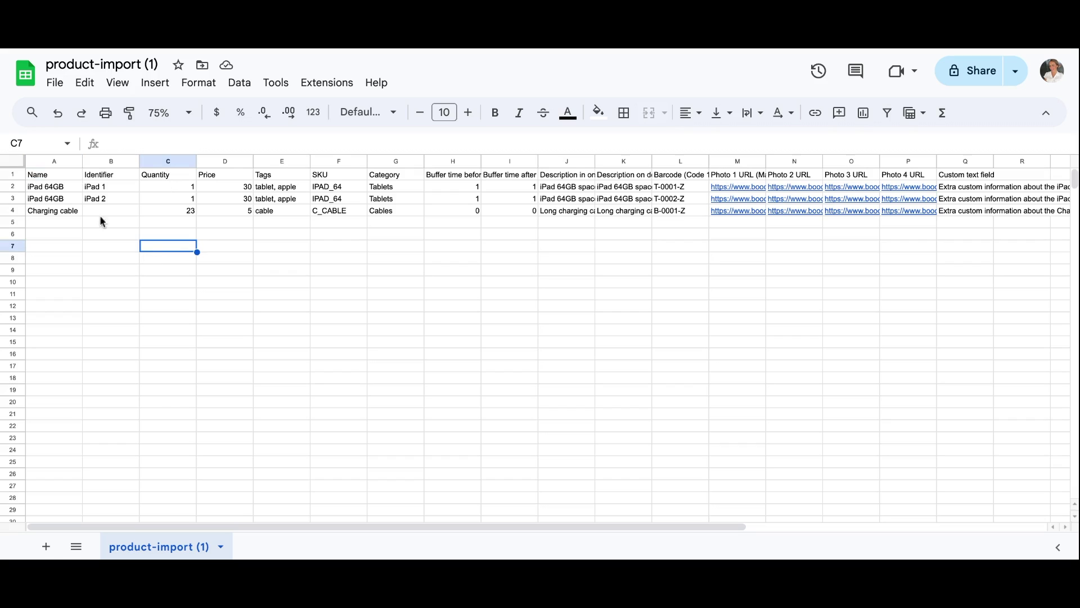
double_click(54, 175)
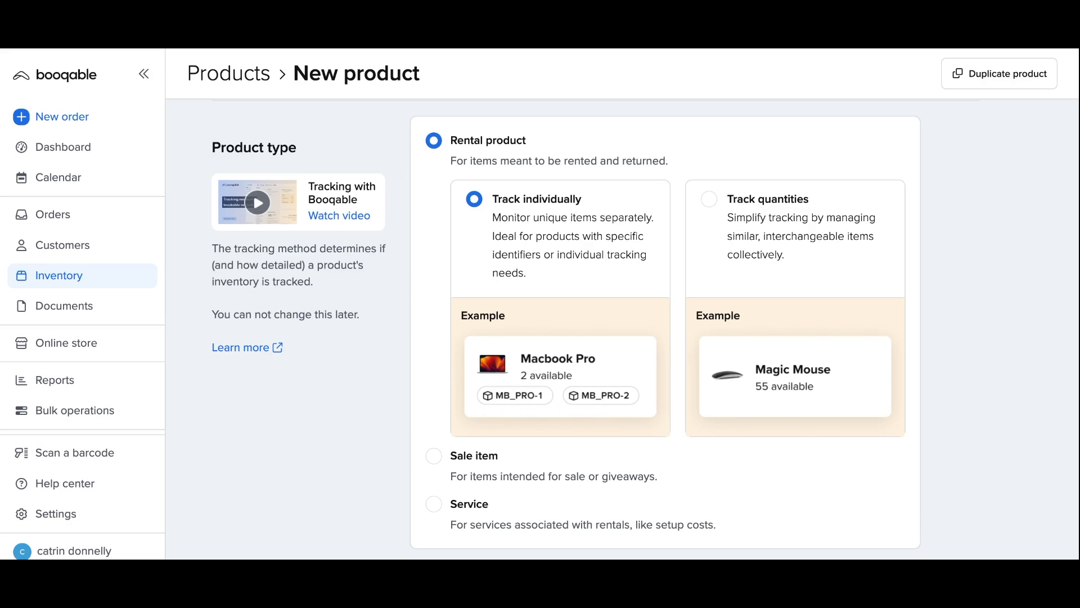
Compare the Track quantities and Track individually options for a new rental product in Booqable.
click(719, 225)
click(598, 260)
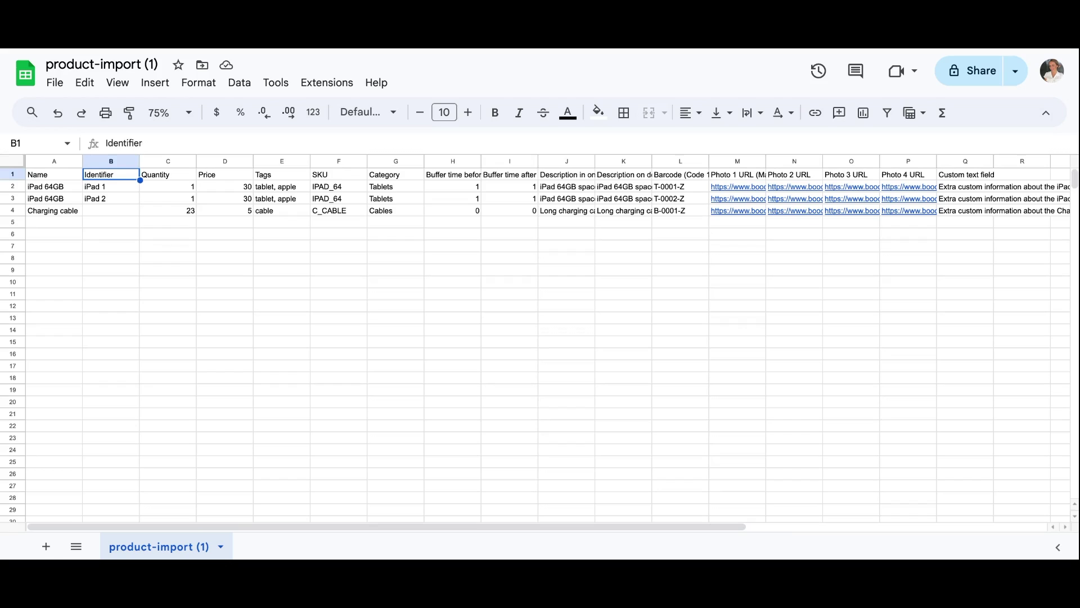
Examine the template's column headers from Quantity through Barcode (Code 128), reading the full text of both description headers.
click(184, 179)
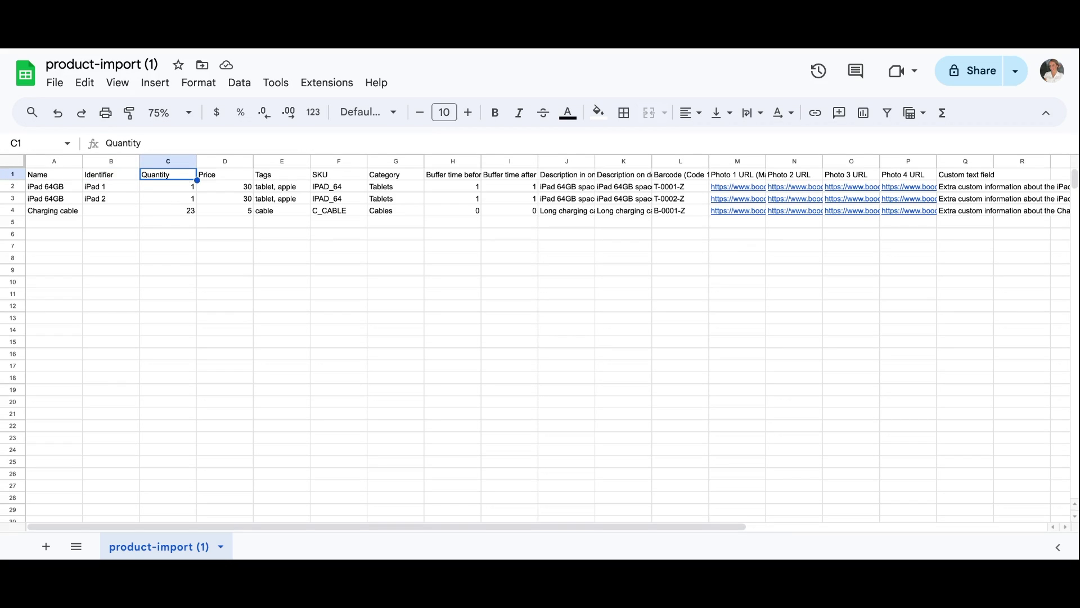
click(246, 178)
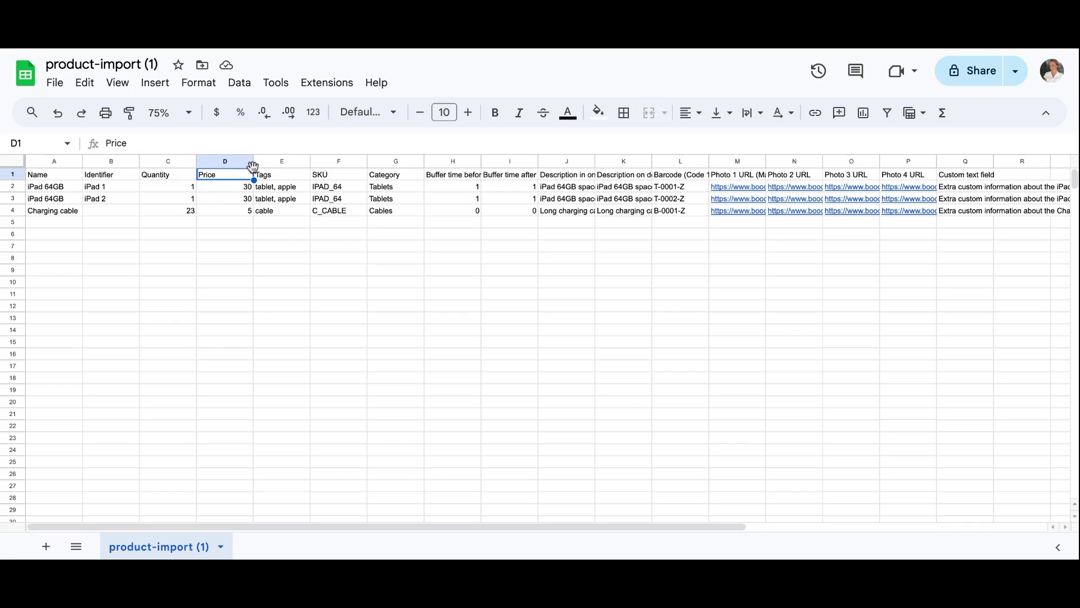
click(297, 179)
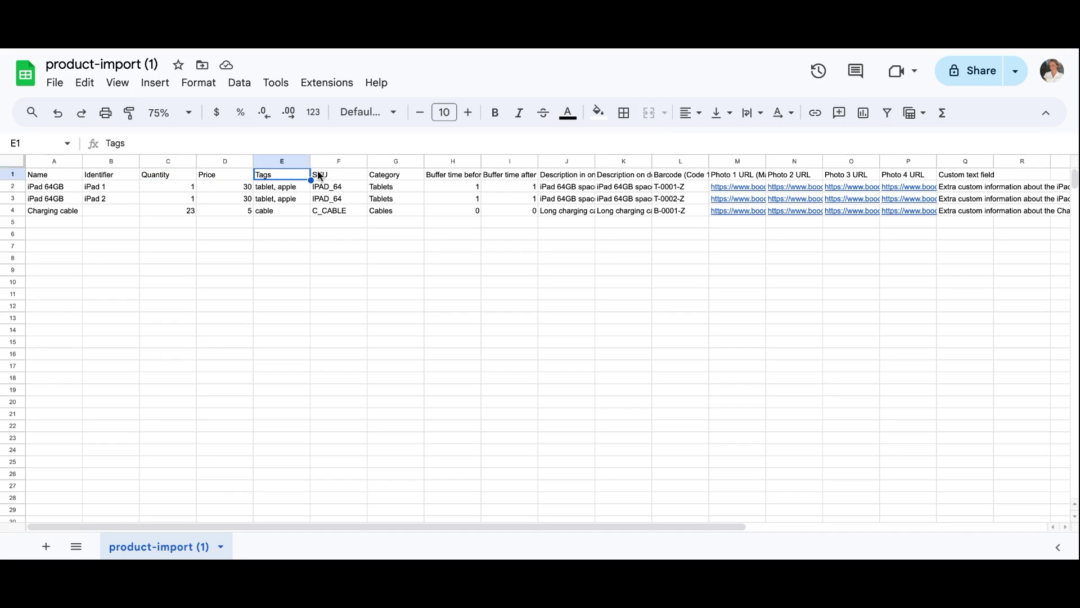
click(357, 175)
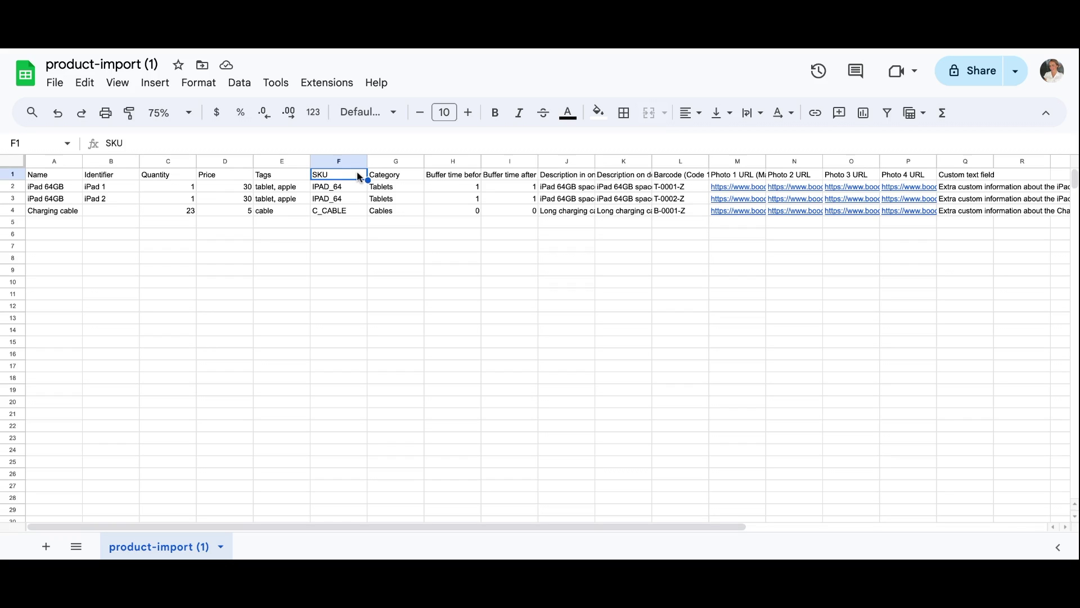
click(413, 173)
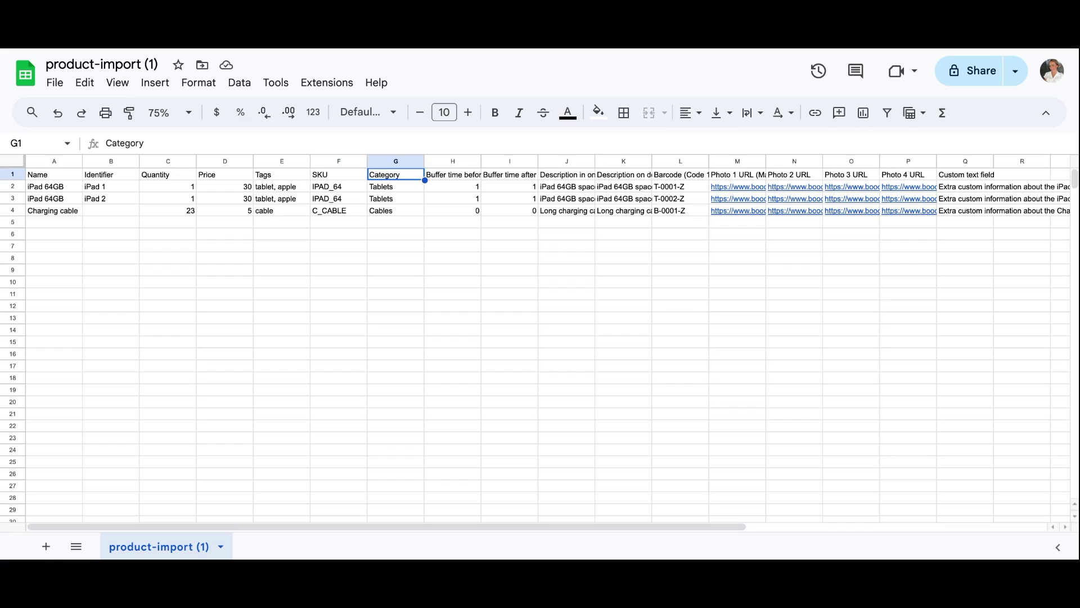
click(474, 176)
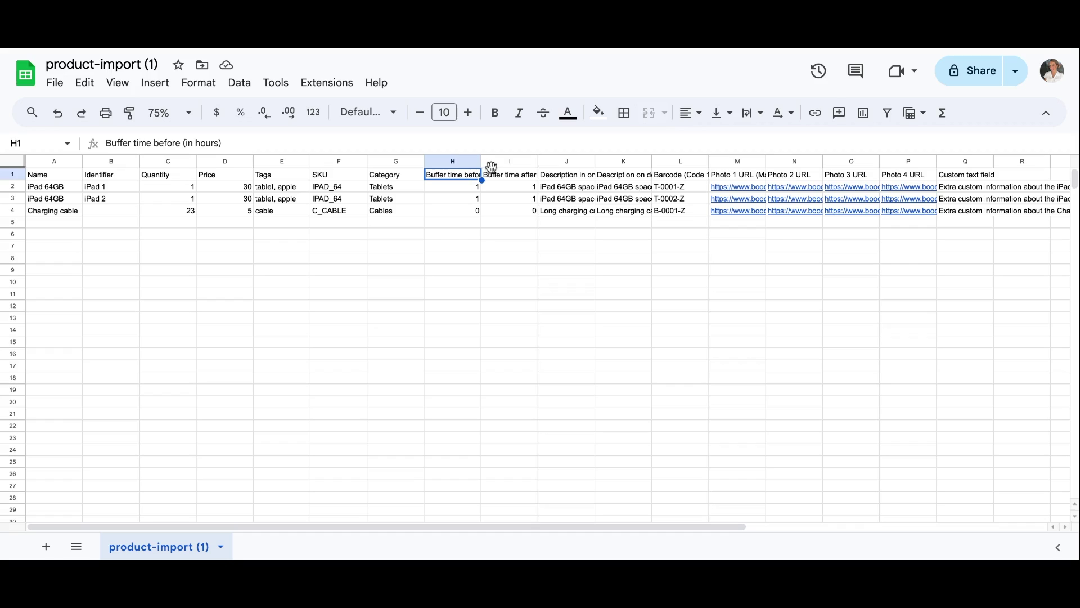
click(533, 179)
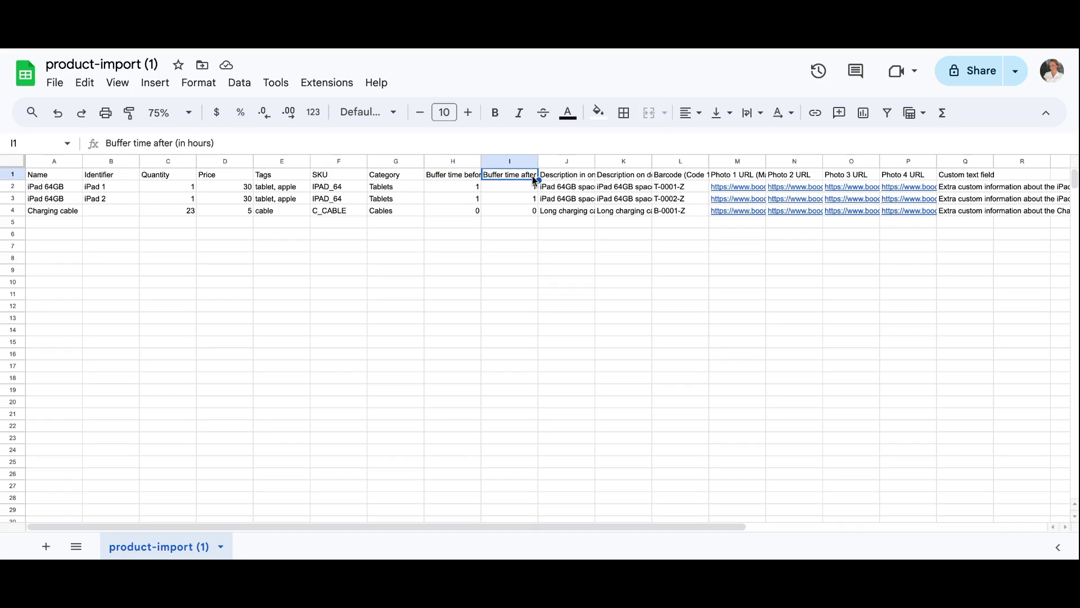
click(587, 179)
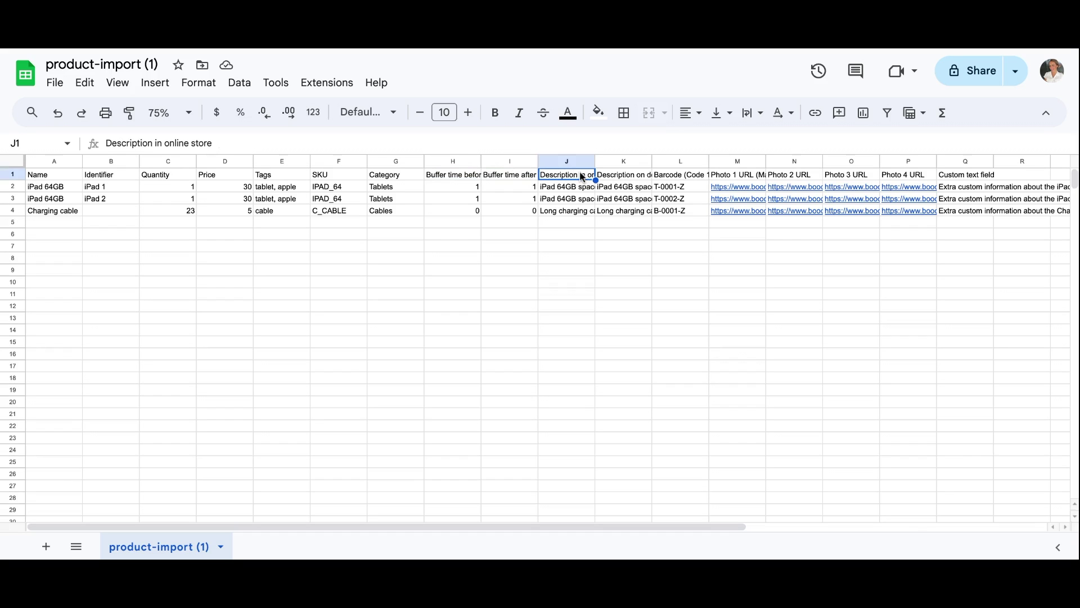
double_click(584, 177)
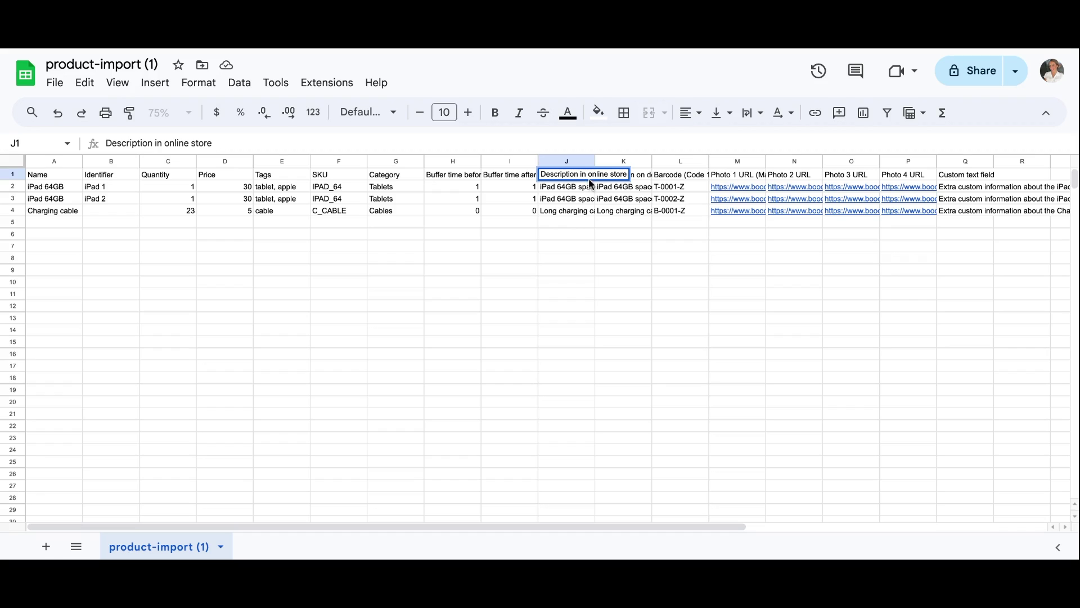
click(641, 177)
double_click(629, 174)
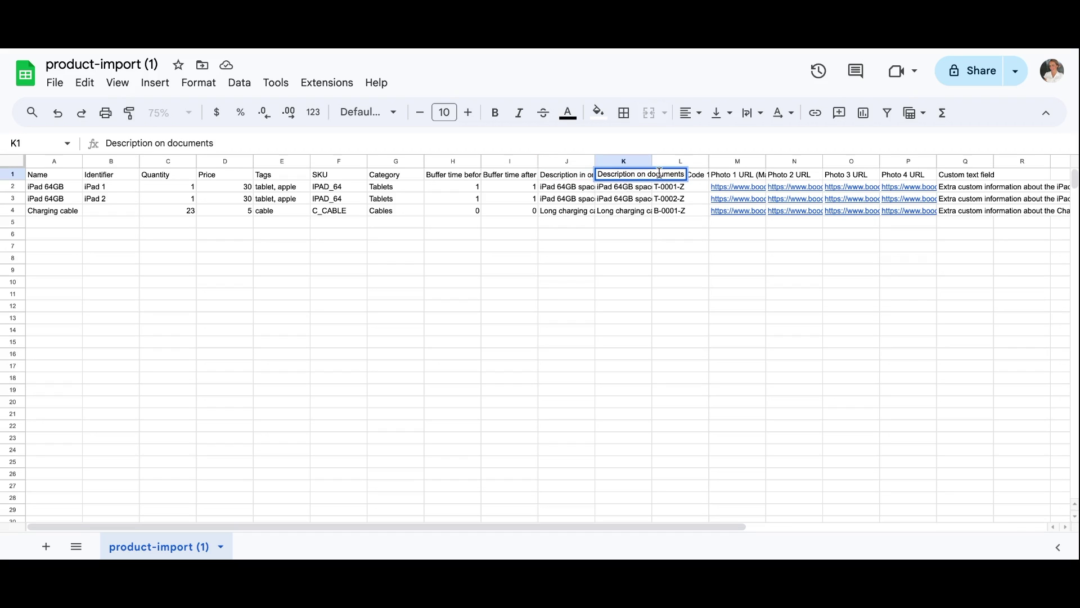
click(704, 176)
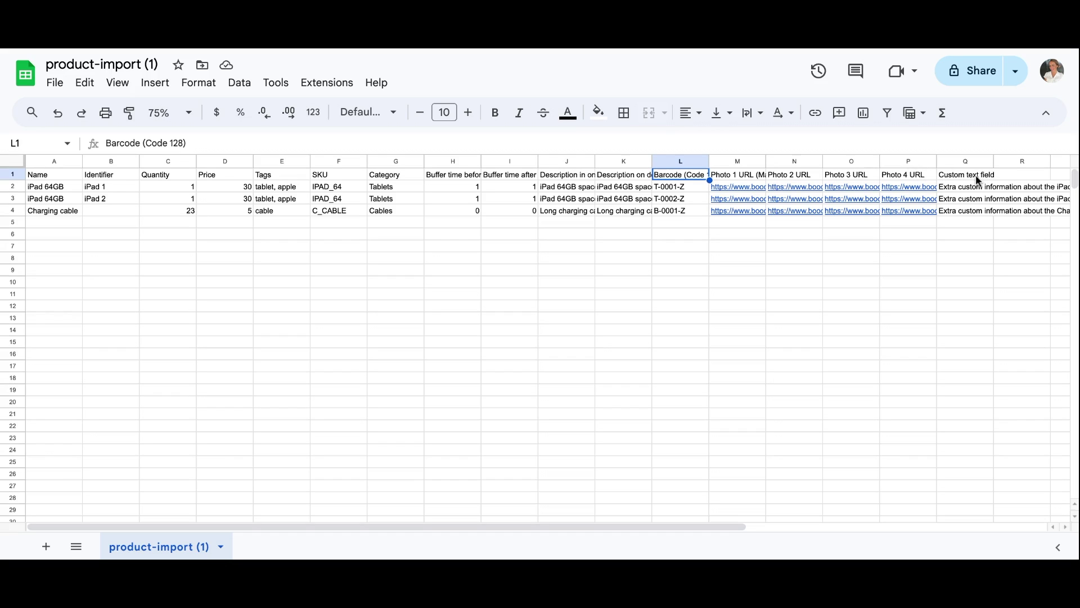
Delete columns H through Q, from Buffer time before (in hours) through Custom text field.
click(450, 176)
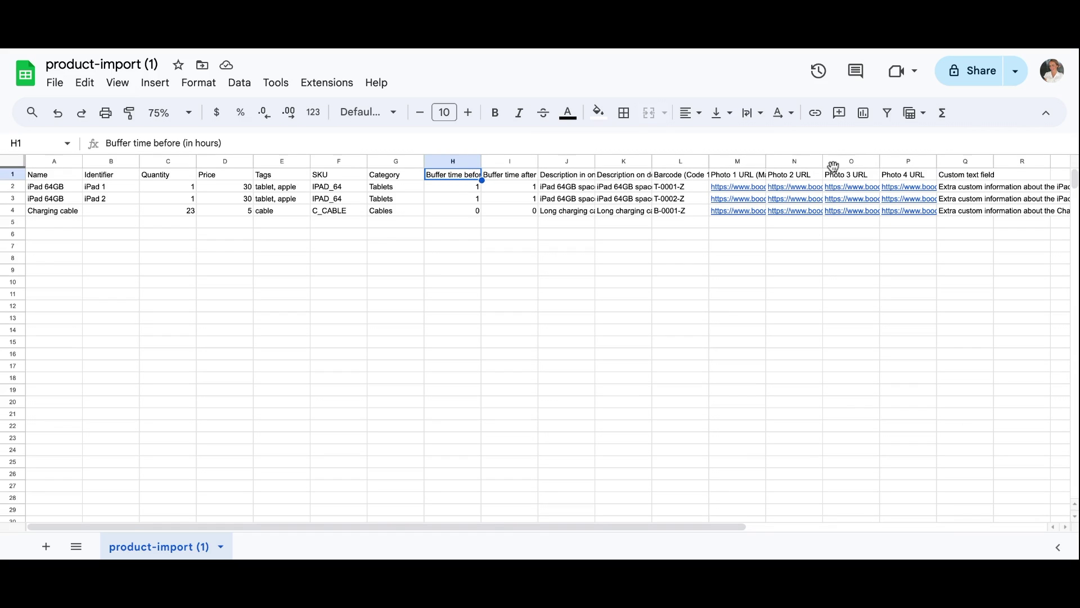
shift+click(975, 175)
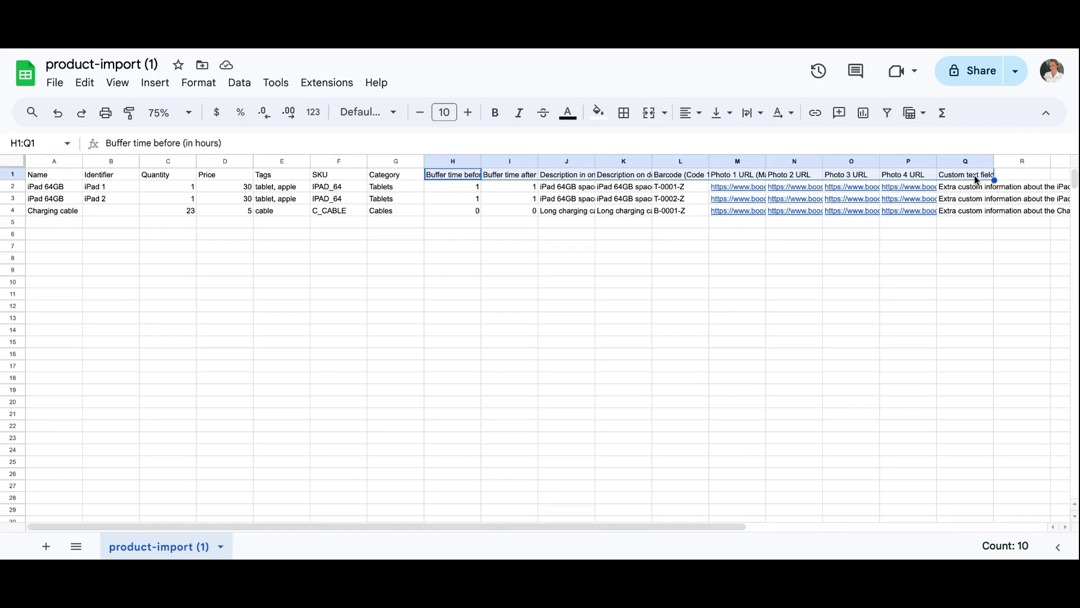
right_click(453, 176)
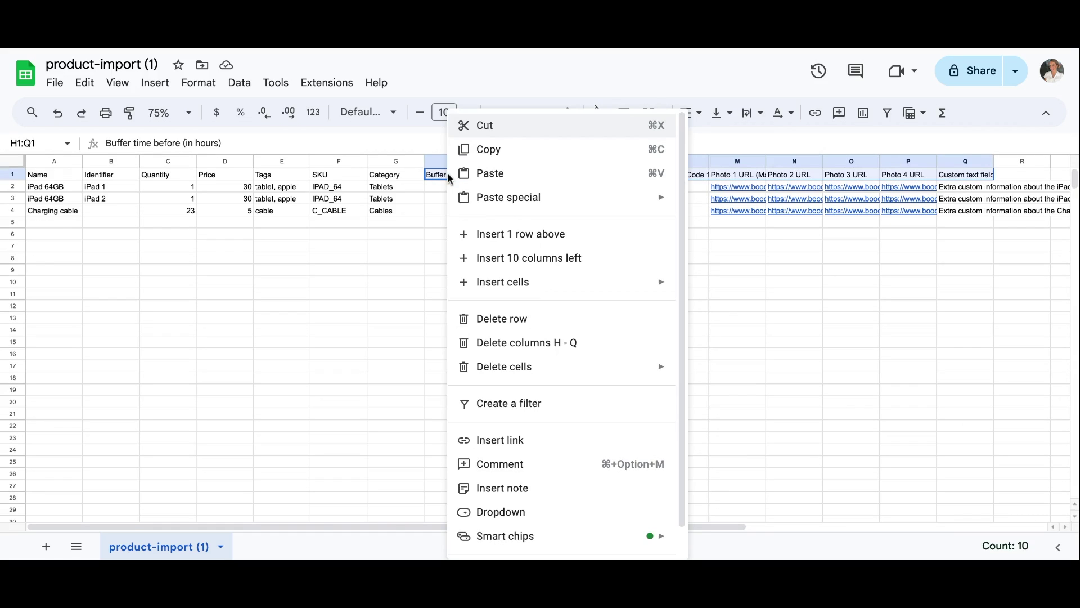
click(505, 344)
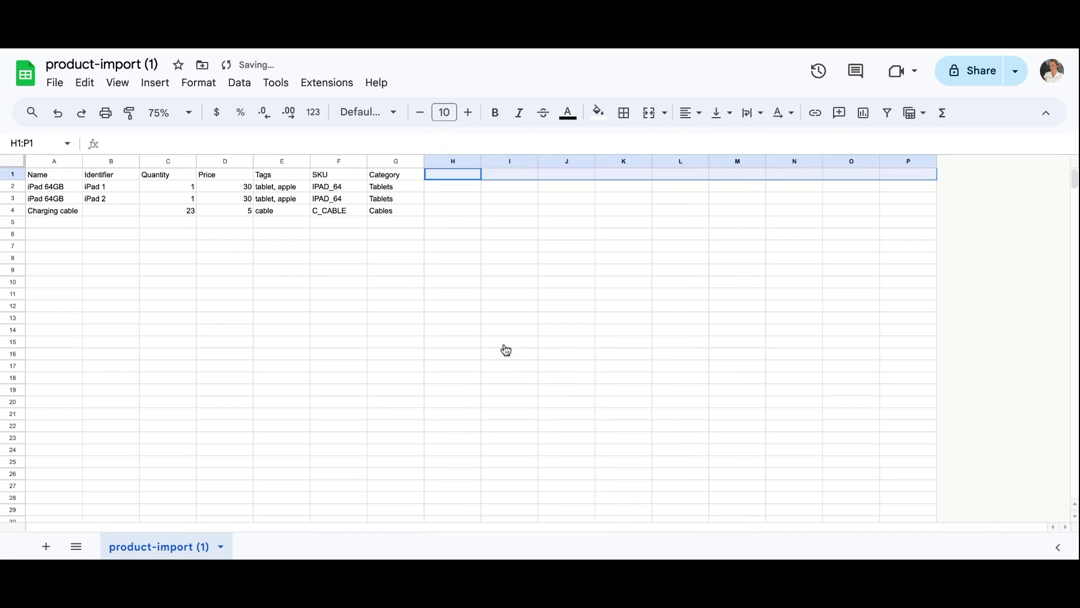
Delete the Category column, G, from the product import sheet.
click(395, 179)
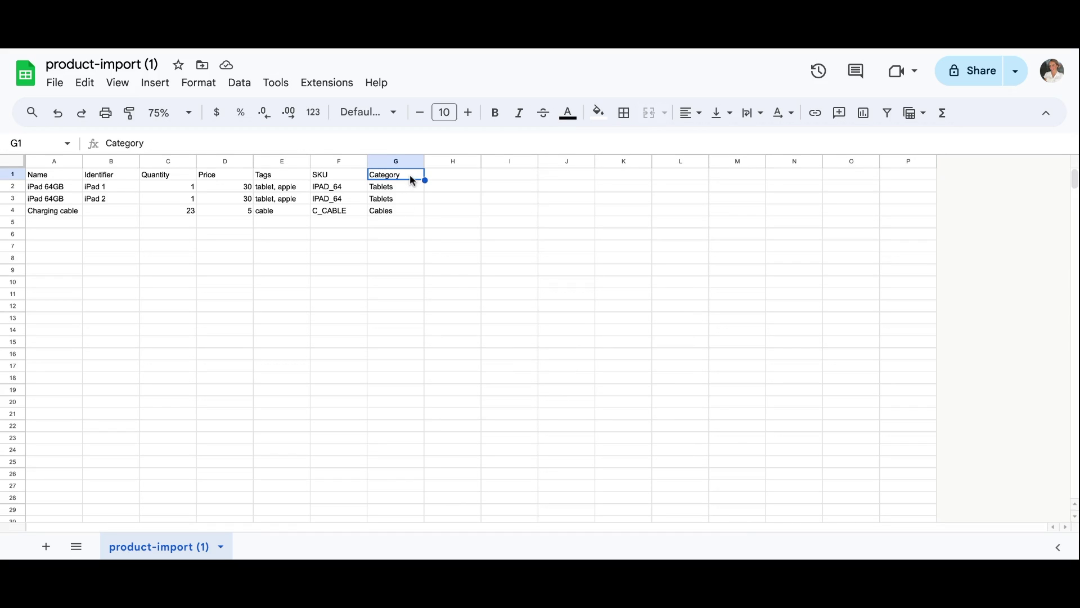
right_click(410, 175)
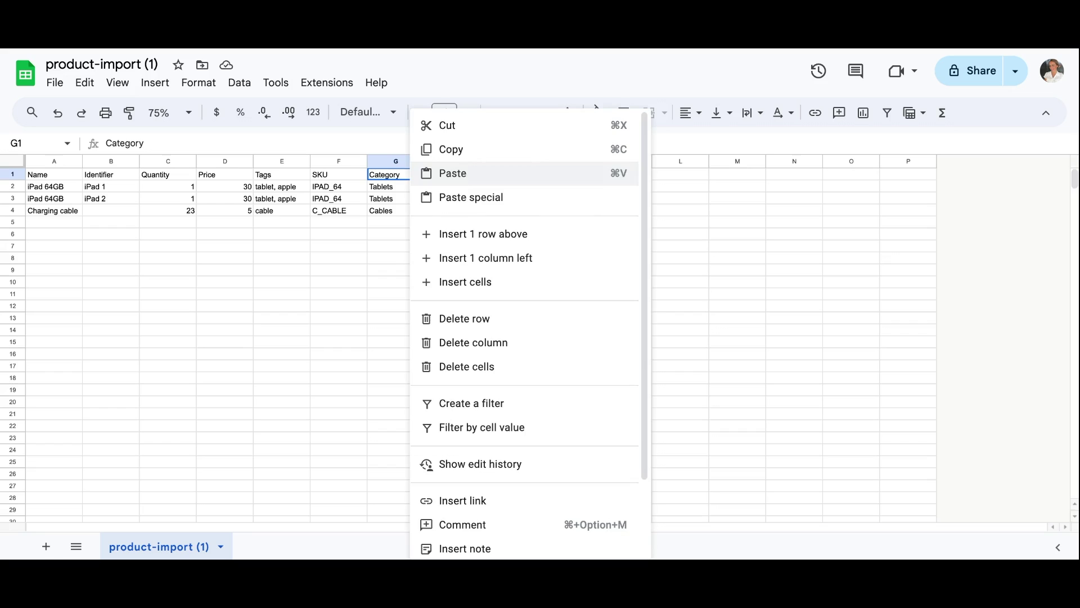
click(467, 343)
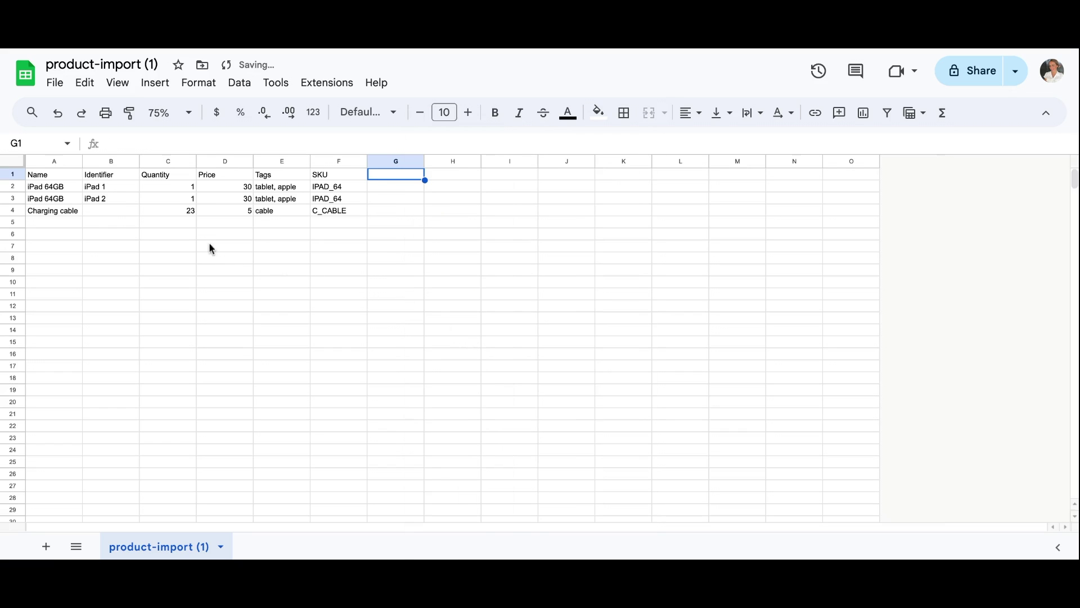
Add a product named Vespa 150cc in cell A5 with the identifier VES_150_1 in B5.
click(46, 223)
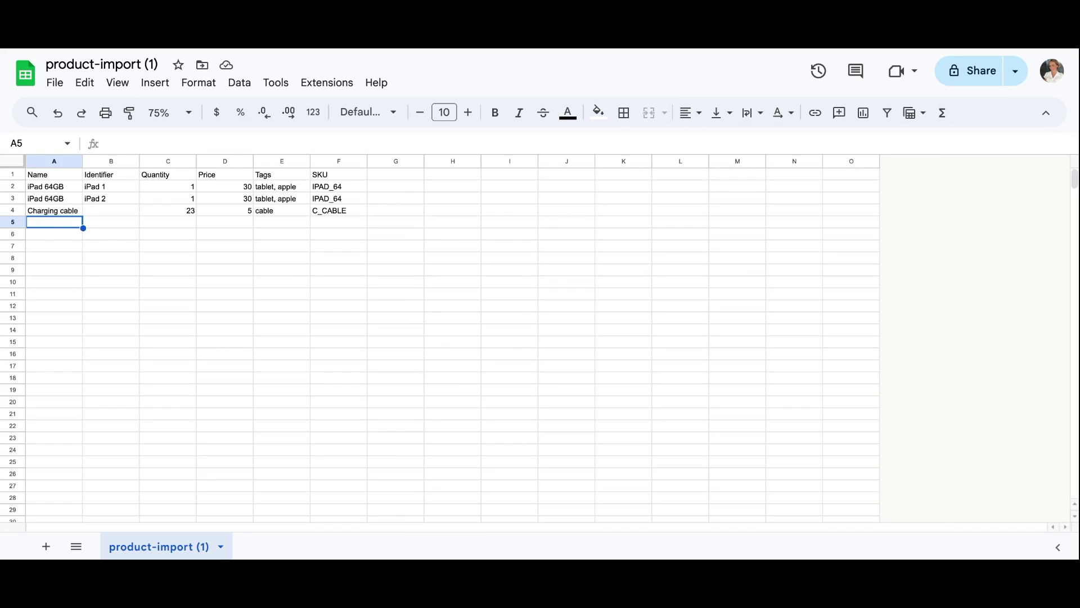
key(Return)
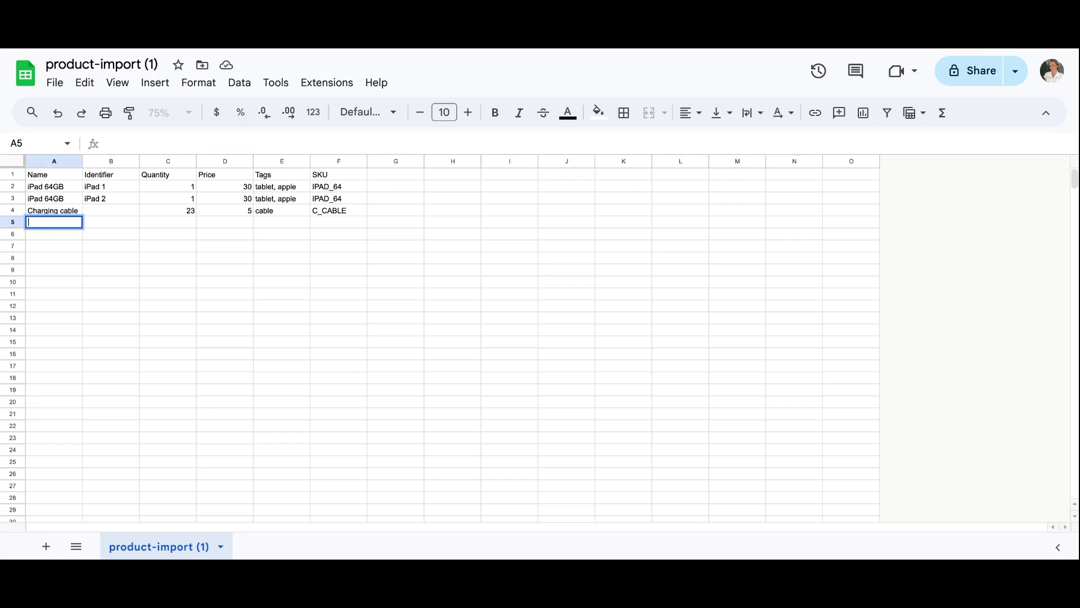
text(Vespa 150cc)
click(111, 227)
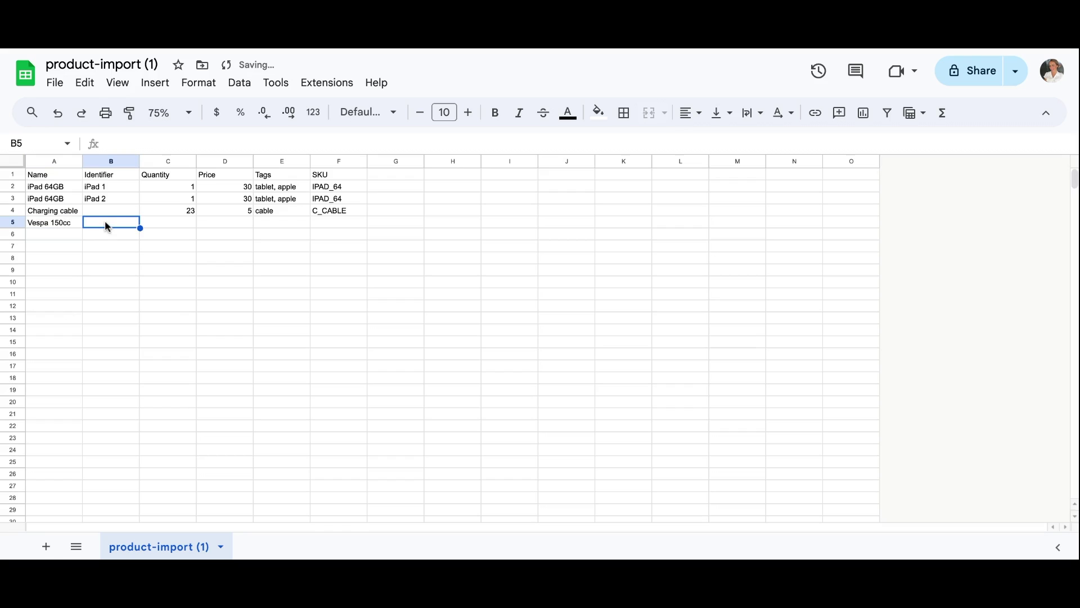
double_click(104, 222)
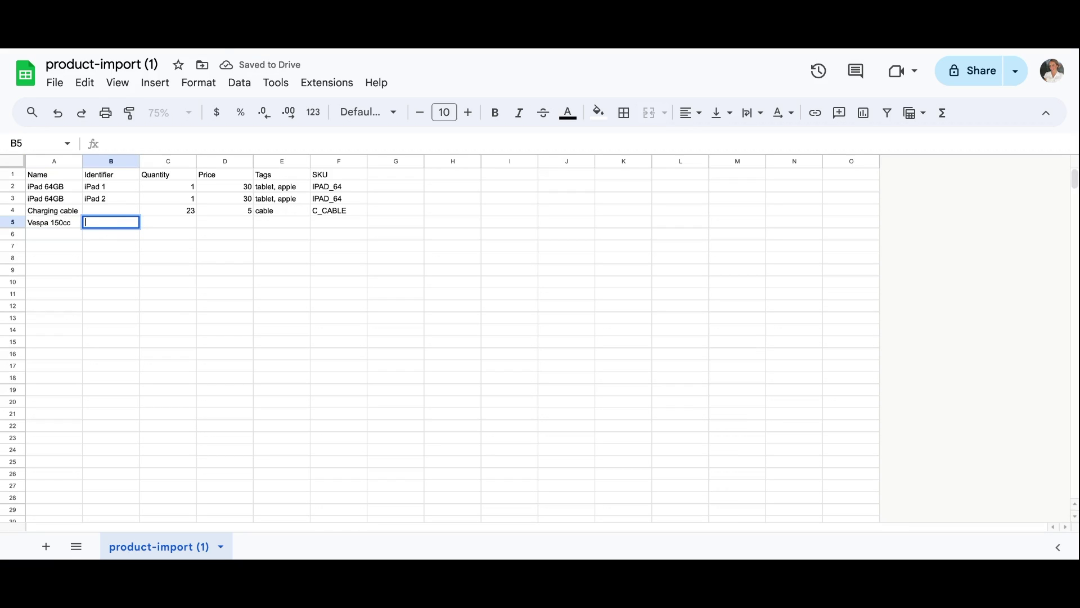
text(VES_150)
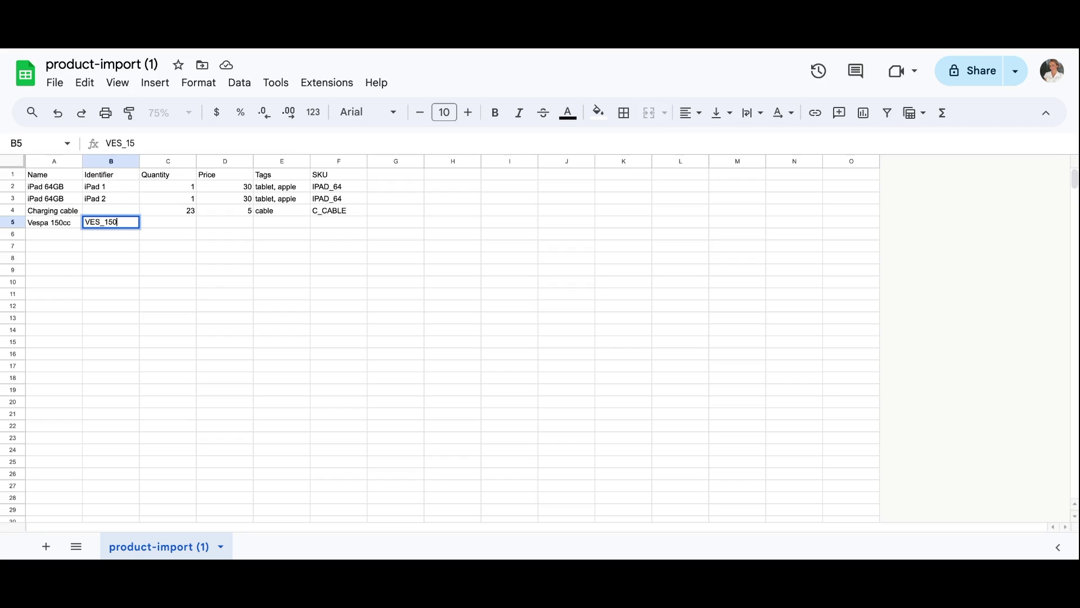
text(_1)
Enter the identifiers VES_150_2, VES_150_3 and VES_150_4 in cells B6 to B8.
click(102, 239)
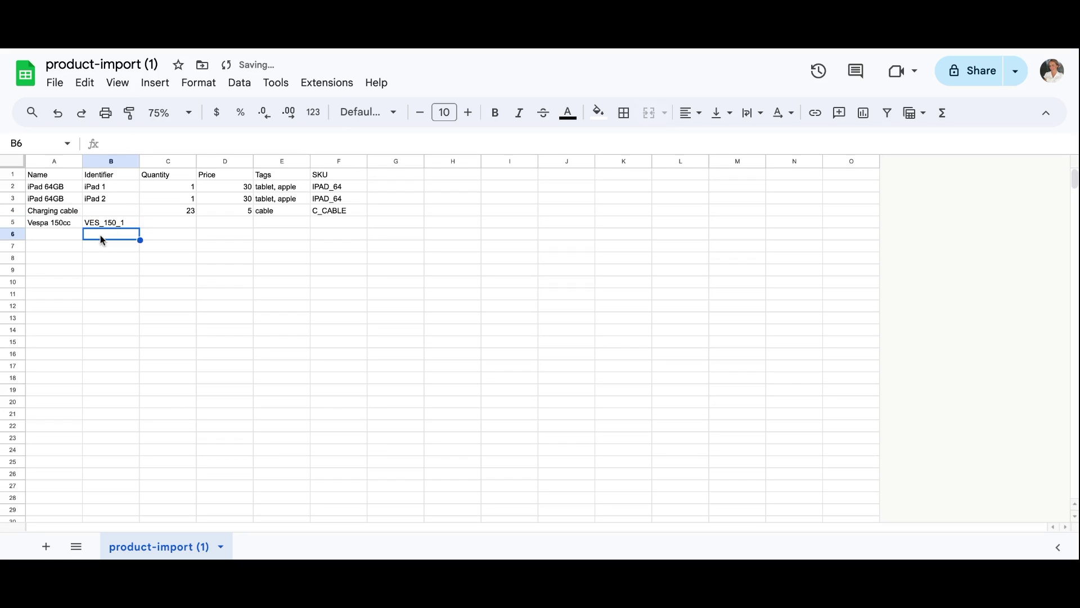
text(VES_150_1)
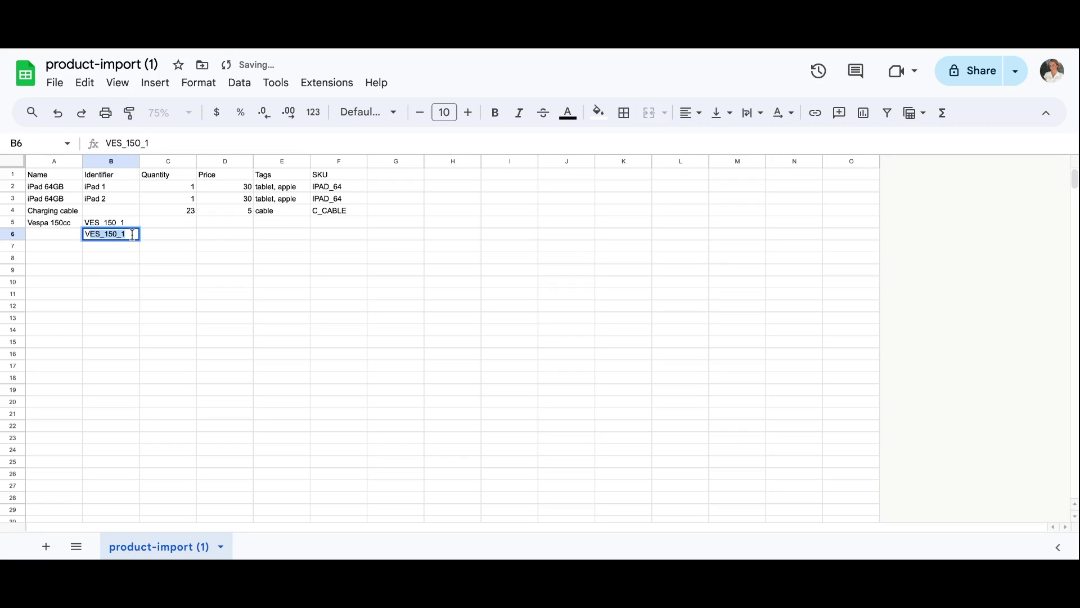
text(2)
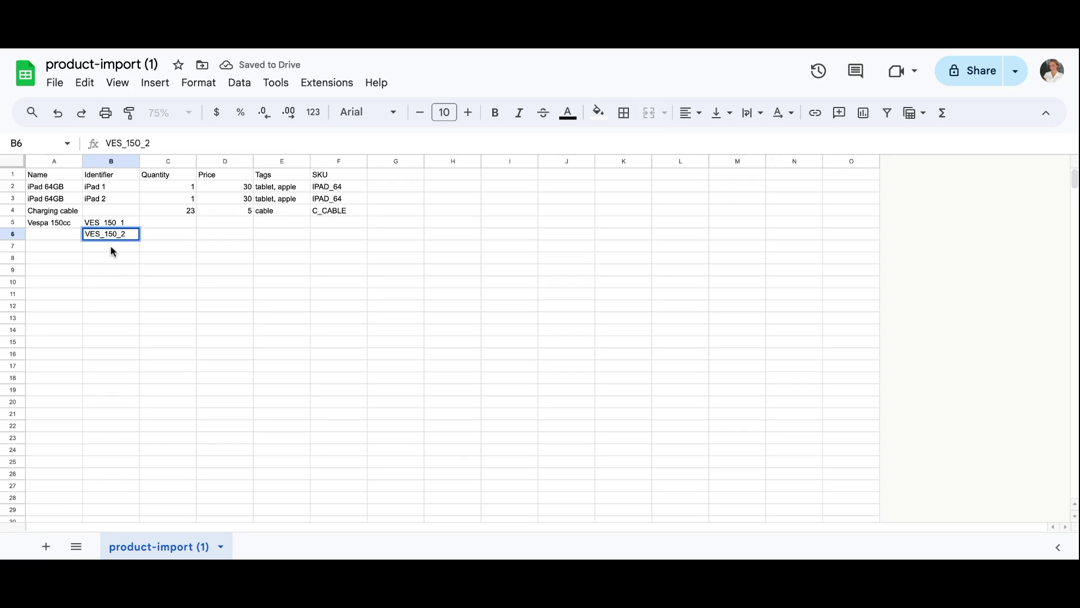
click(113, 251)
text(Ve)
key(BackSpace)
text(E)
key(BackSpace)
text(ES)
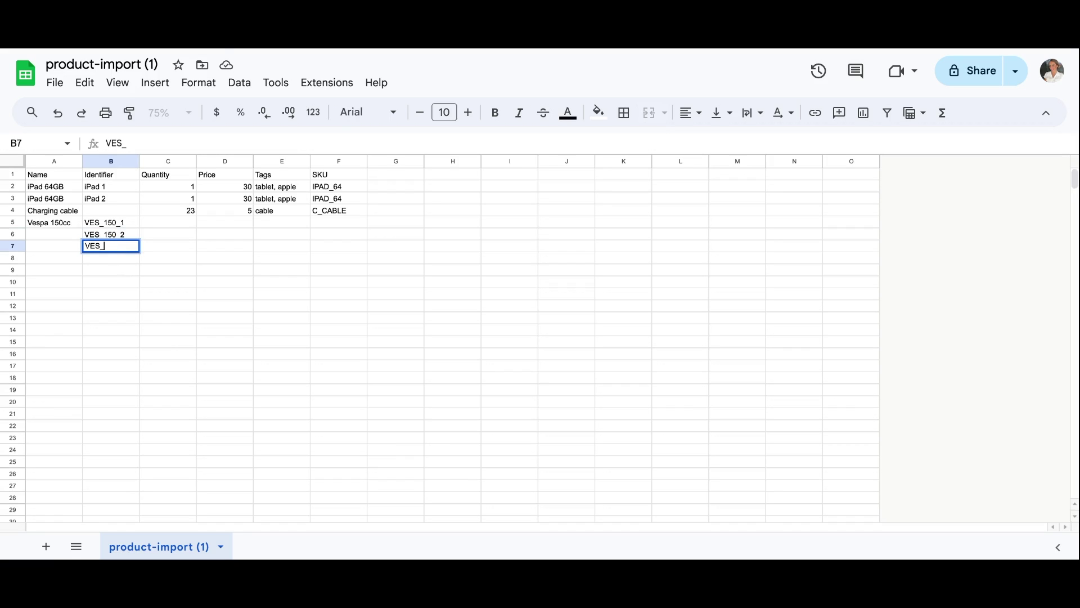
text(_150_3)
click(104, 256)
double_click(102, 257)
text(V)
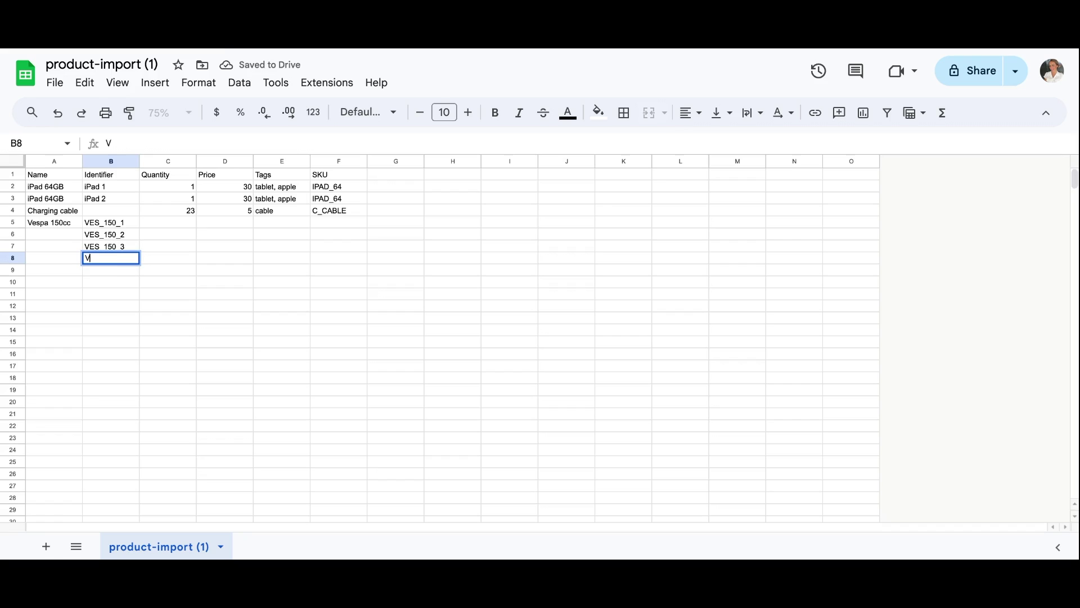
text(ES_150_4)
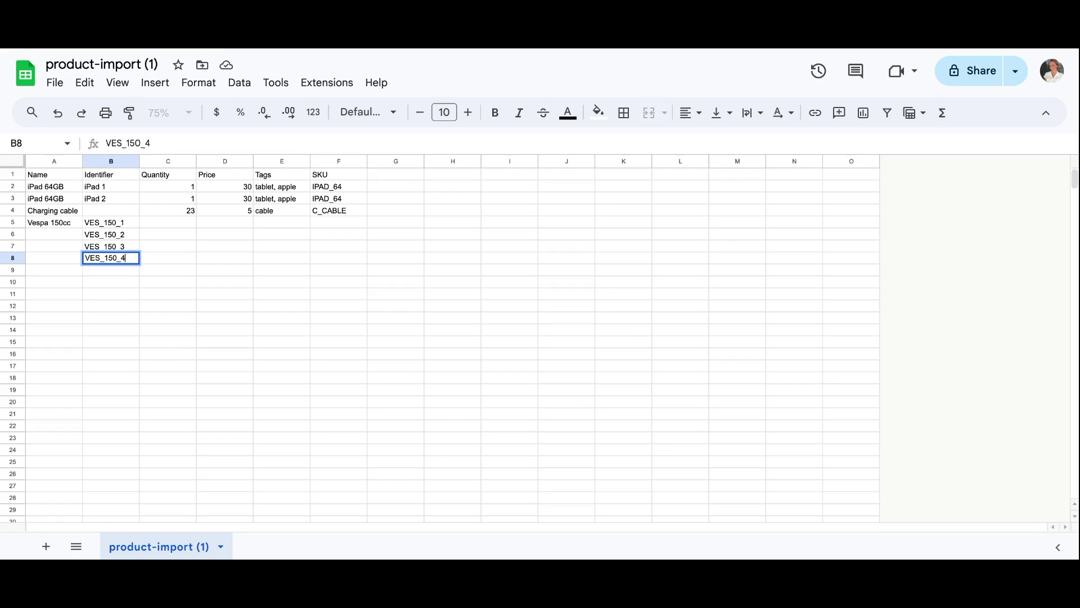
Copy the product name Vespa 150cc from A5 into cells A6, A7 and A8.
double_click(34, 225)
triple_click(35, 225)
key(ctrl+c)
double_click(39, 233)
key(ctrl+v)
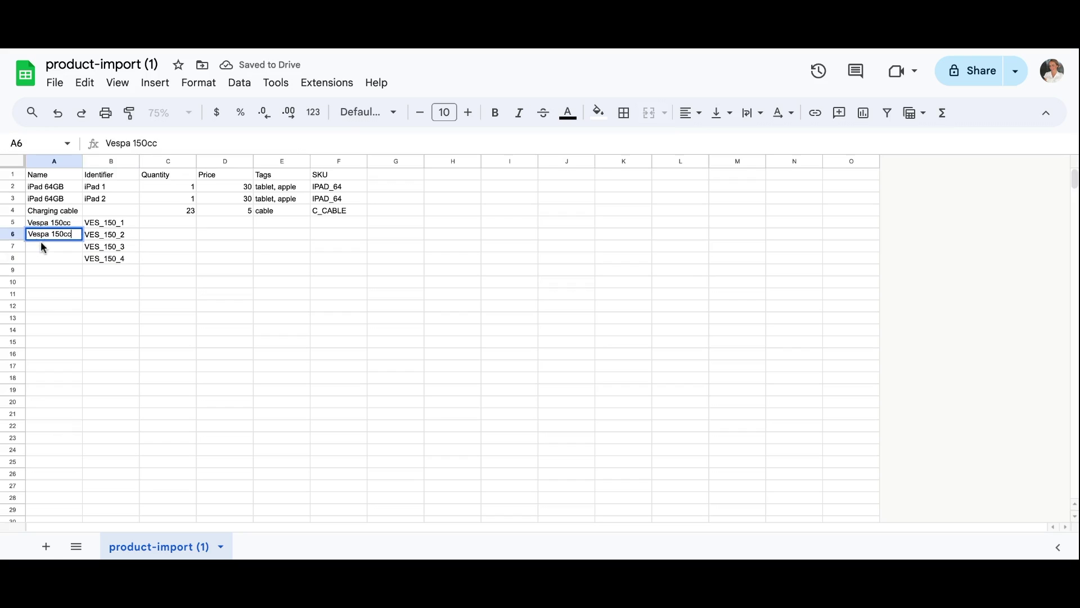
double_click(42, 246)
key(ctrl+v)
double_click(42, 259)
key(ctrl+v)
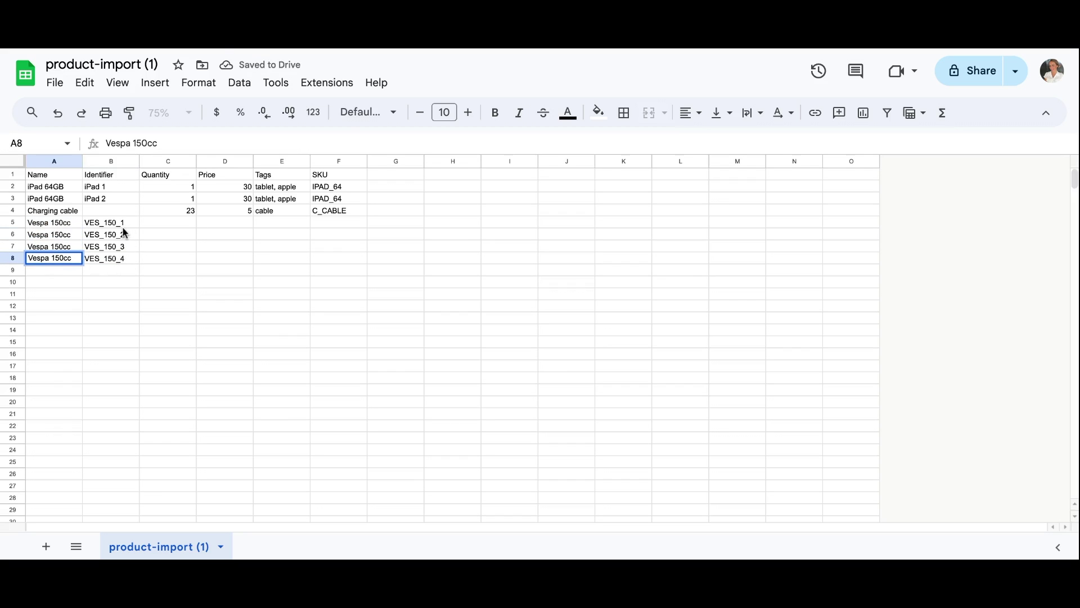
Set the quantity to 1 for each of the four Vespa 150cc rows, C5 to C8.
click(187, 223)
text(1)
click(184, 233)
text(1)
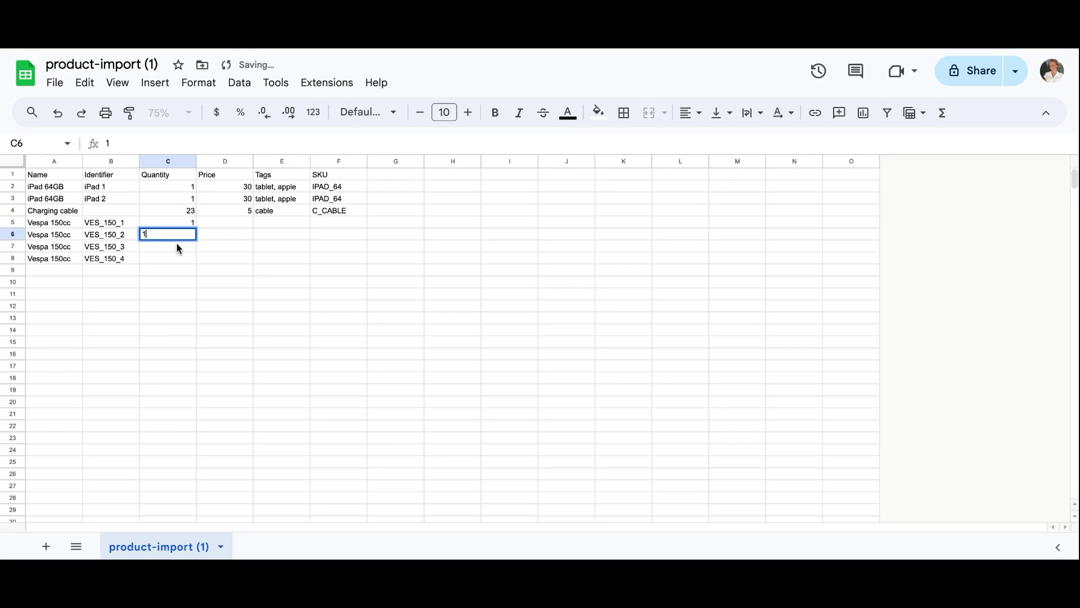
double_click(176, 247)
text(1)
click(176, 256)
text(1)
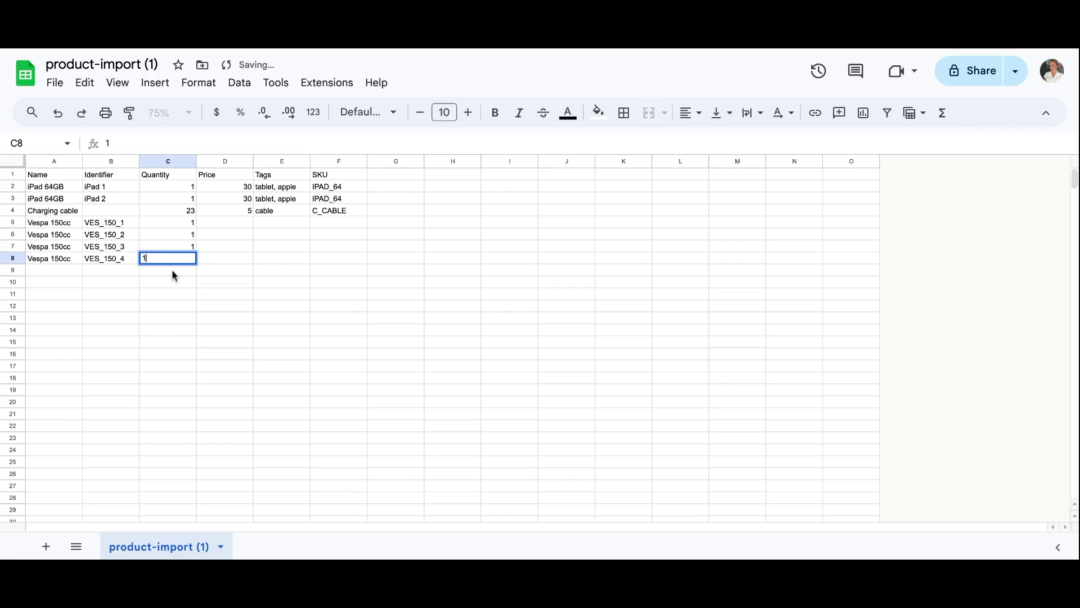
click(172, 271)
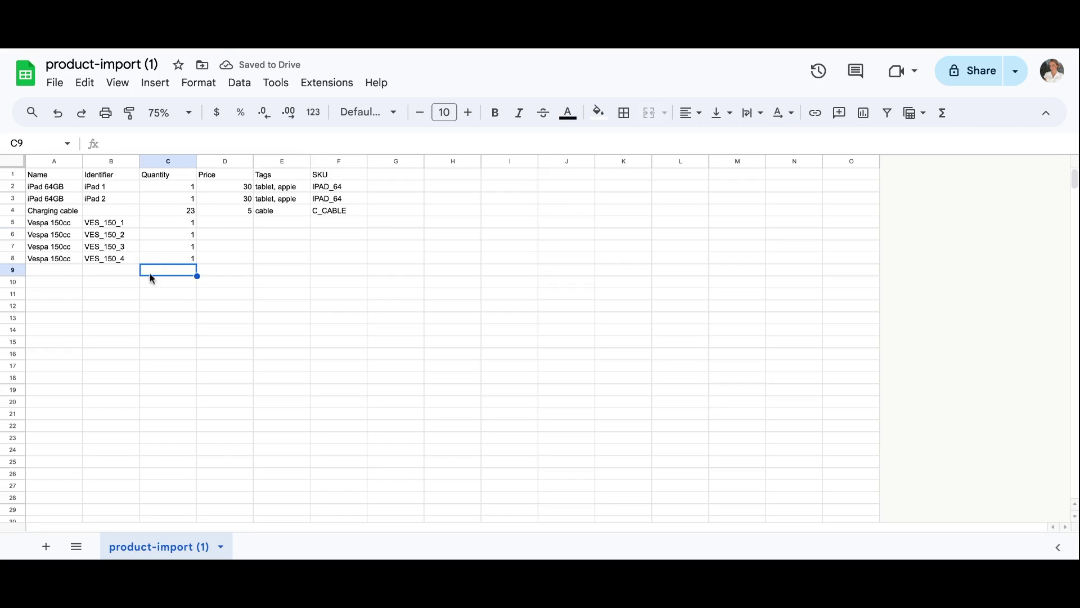
Add a product named Helmet Large in cell A9 with a quantity of 35 in C9.
click(44, 269)
double_click(45, 271)
text(Hel)
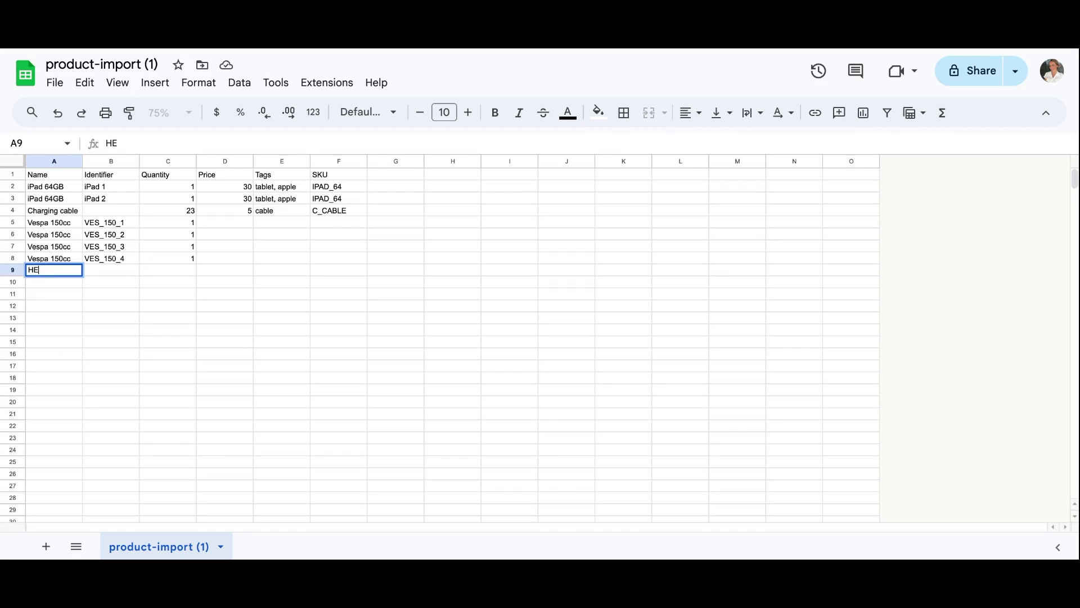
text(met Large)
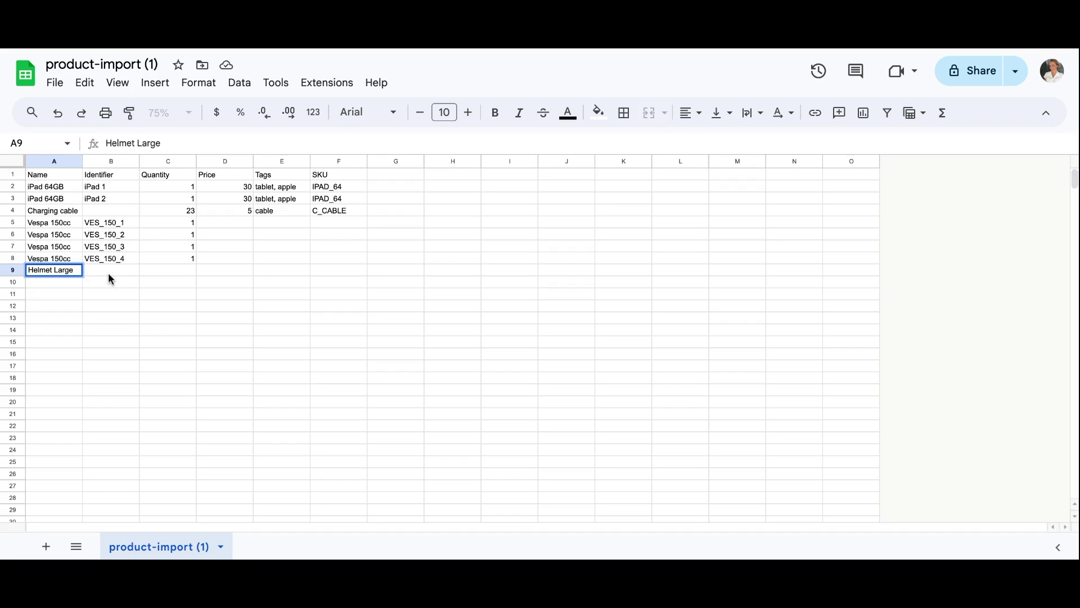
click(186, 272)
double_click(185, 271)
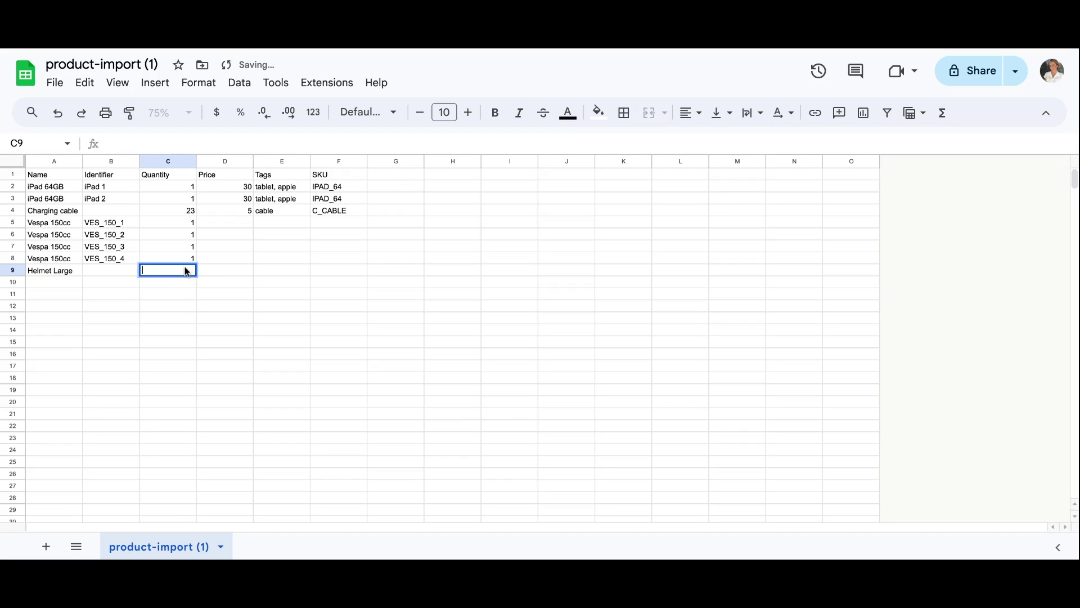
text(35)
Add a product named Phone Holder in cell A10 with a quantity of 40 in C10.
click(56, 284)
double_click(55, 284)
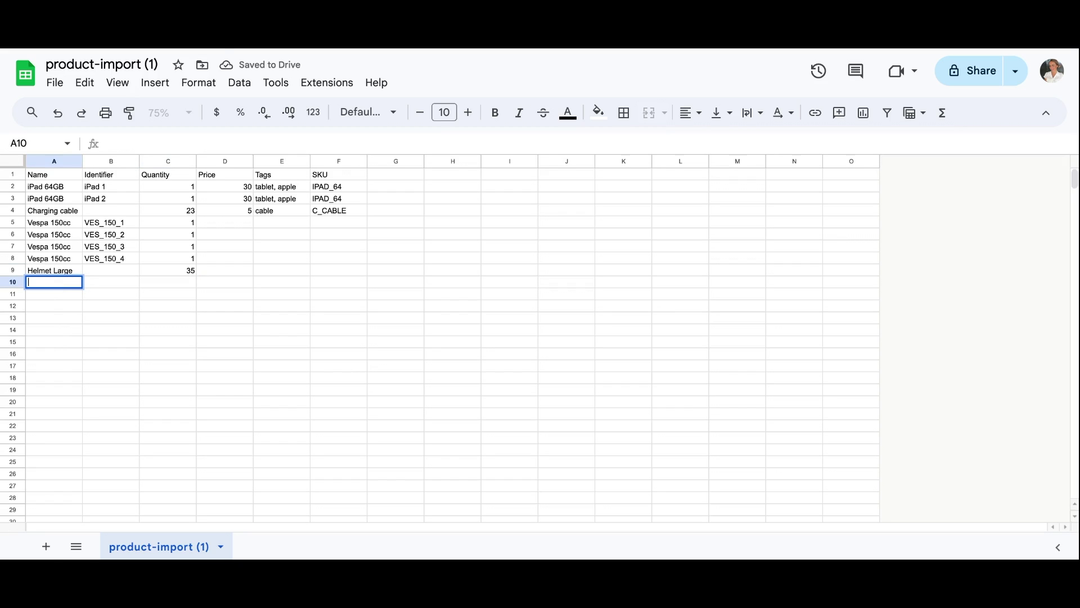
text(Phone Holder)
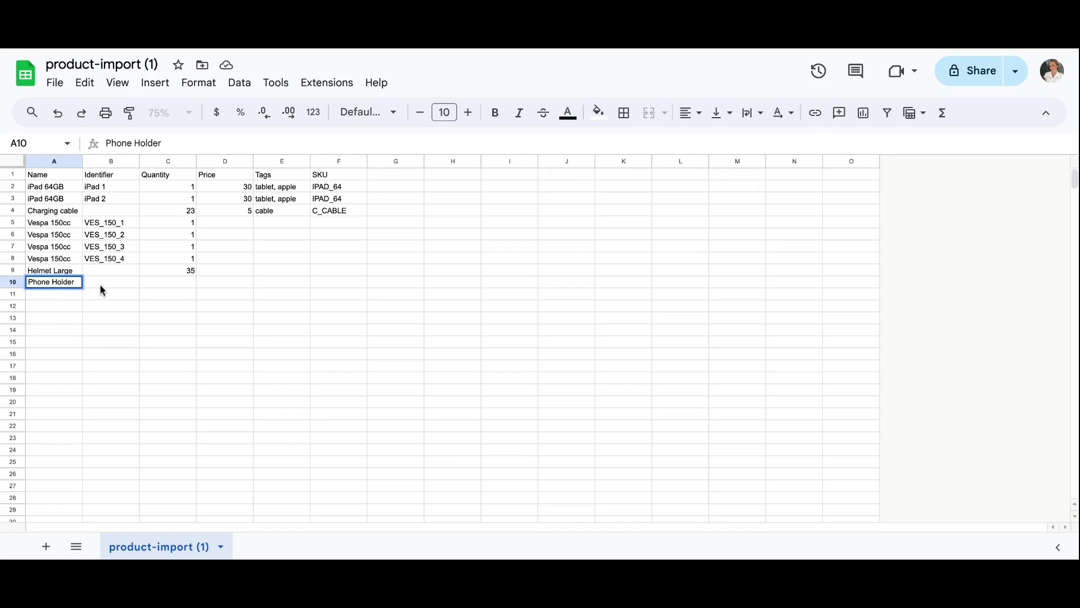
key(Tab)
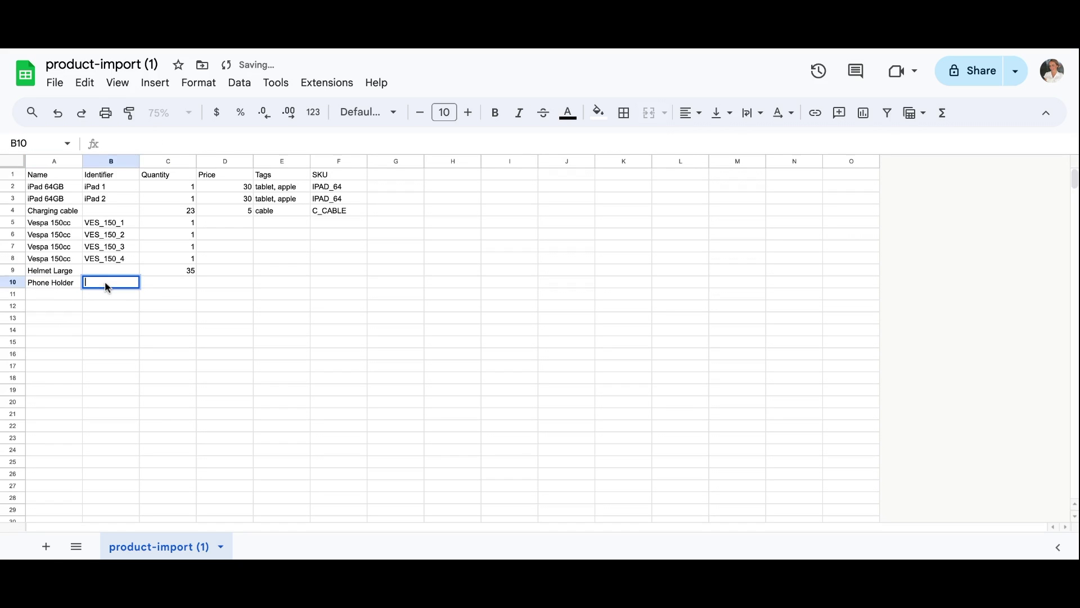
double_click(174, 283)
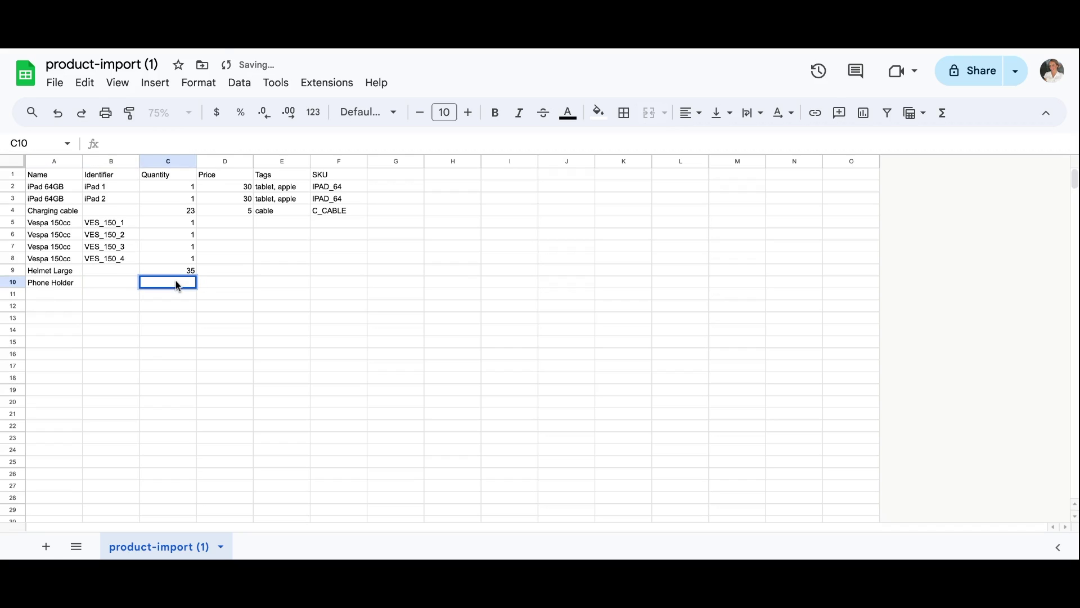
text(40)
Set the price to 50 for each of the four Vespa 150cc rows, D5 to D8.
click(244, 223)
double_click(245, 223)
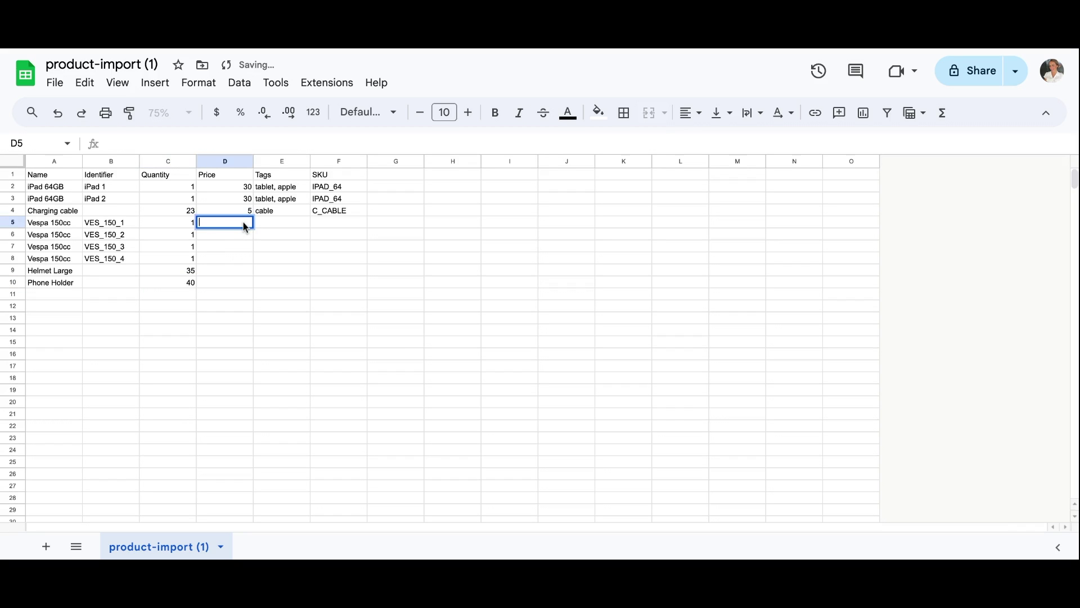
text(50)
key(Return)
text(50)
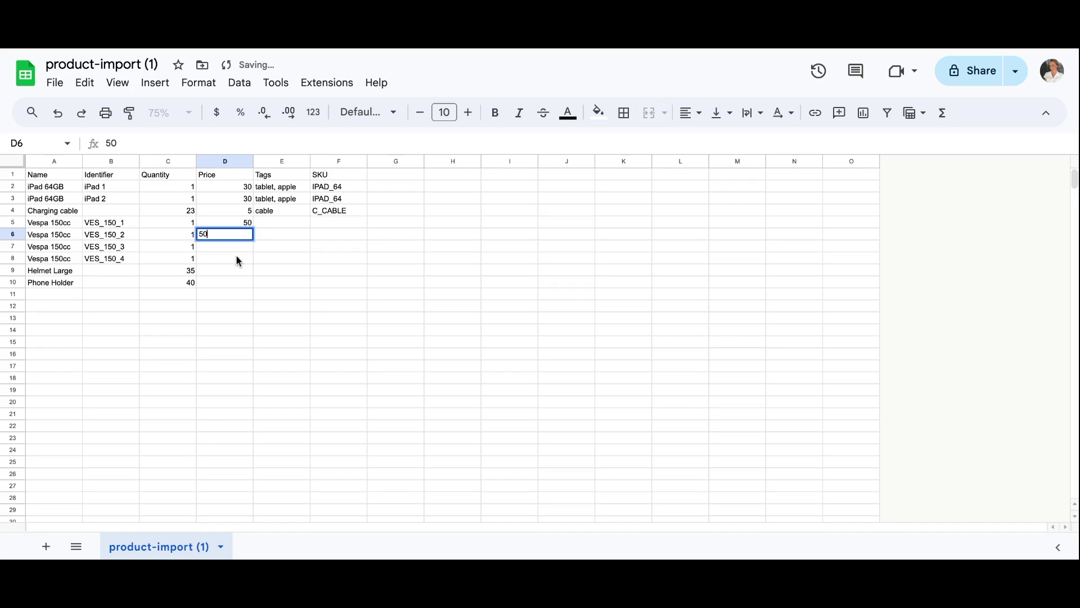
key(Return)
text(50)
key(Return)
text(50)
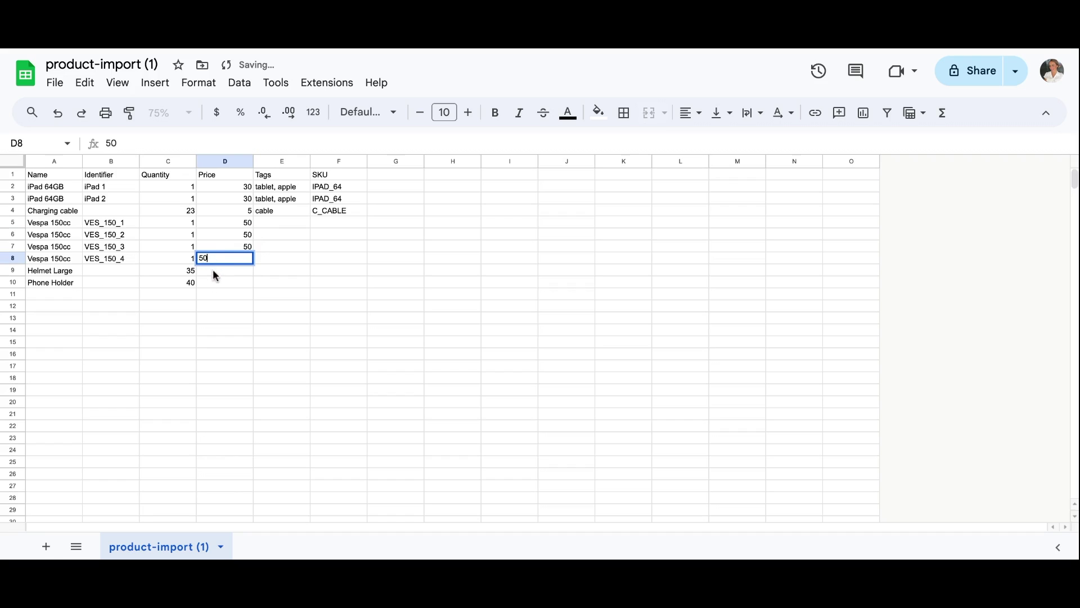
Set the price to 15 for Helmet Large in D9 and 10 for Phone Holder in D10.
key(Return)
text(15)
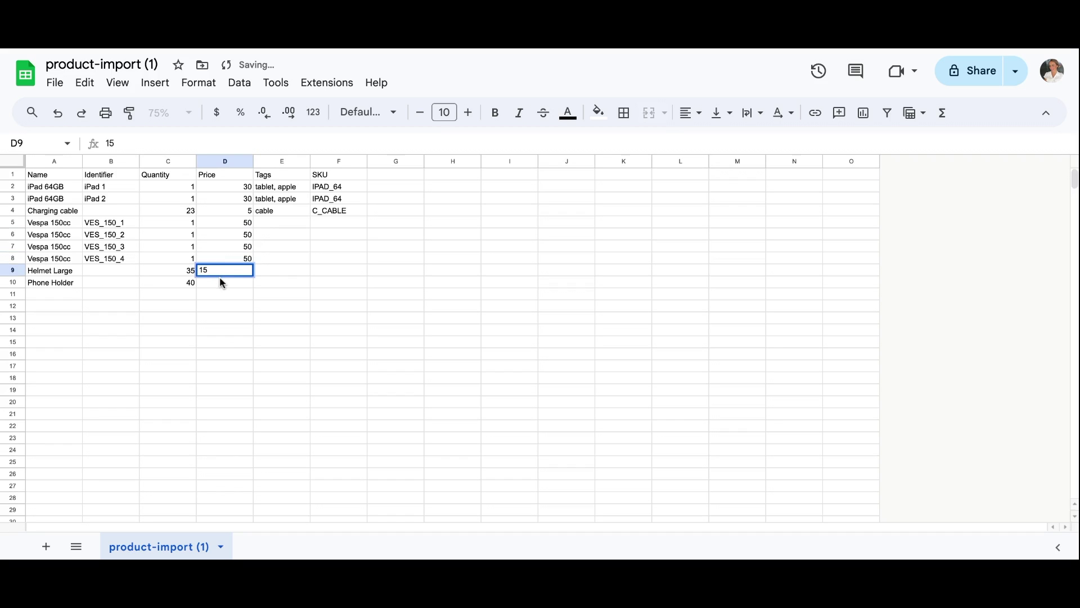
double_click(221, 281)
text(10)
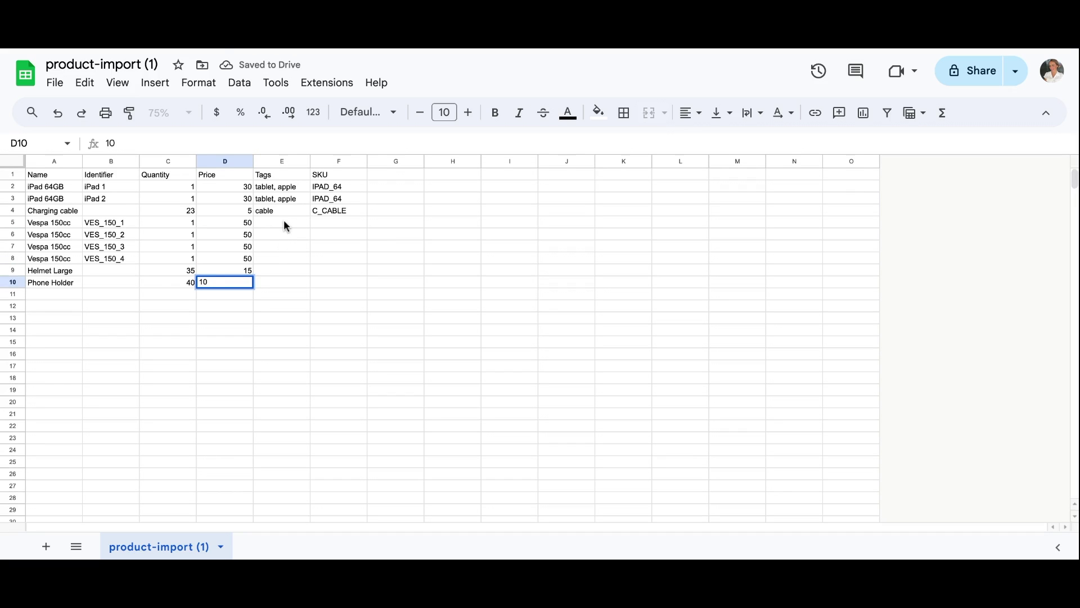
Tag each of the four Vespa 150cc rows as vespa in cells E5 to E8.
click(284, 224)
double_click(283, 224)
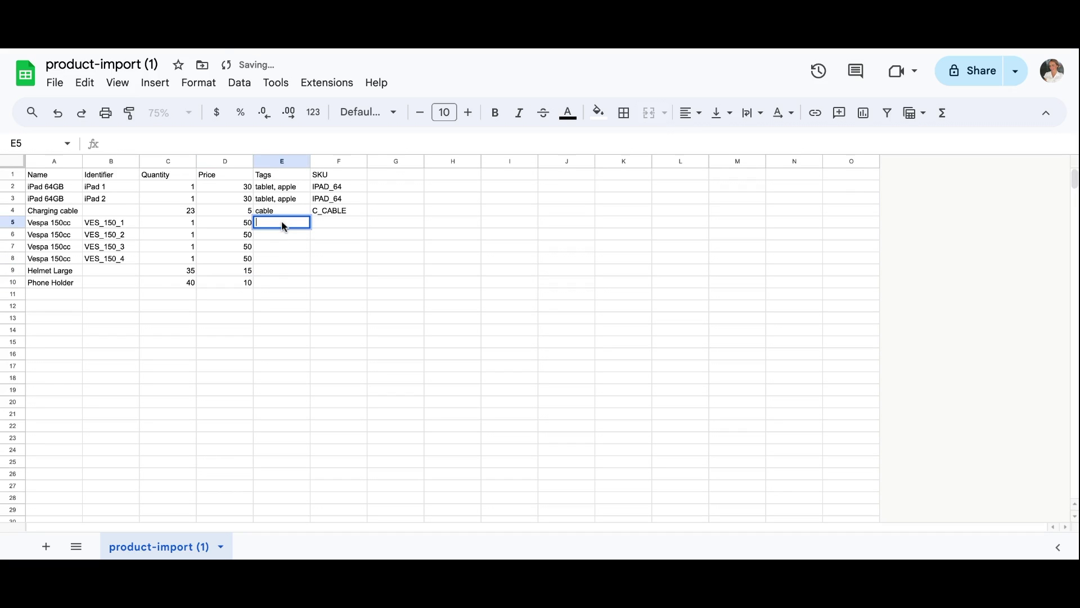
text(vespa)
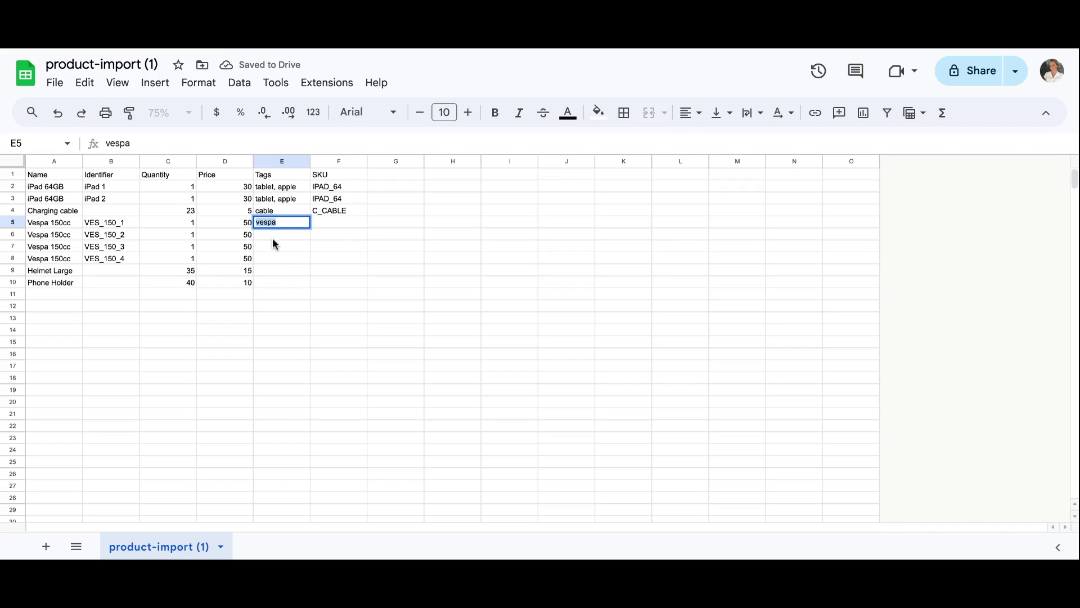
click(272, 237)
text(vespa)
click(272, 245)
text(vespa)
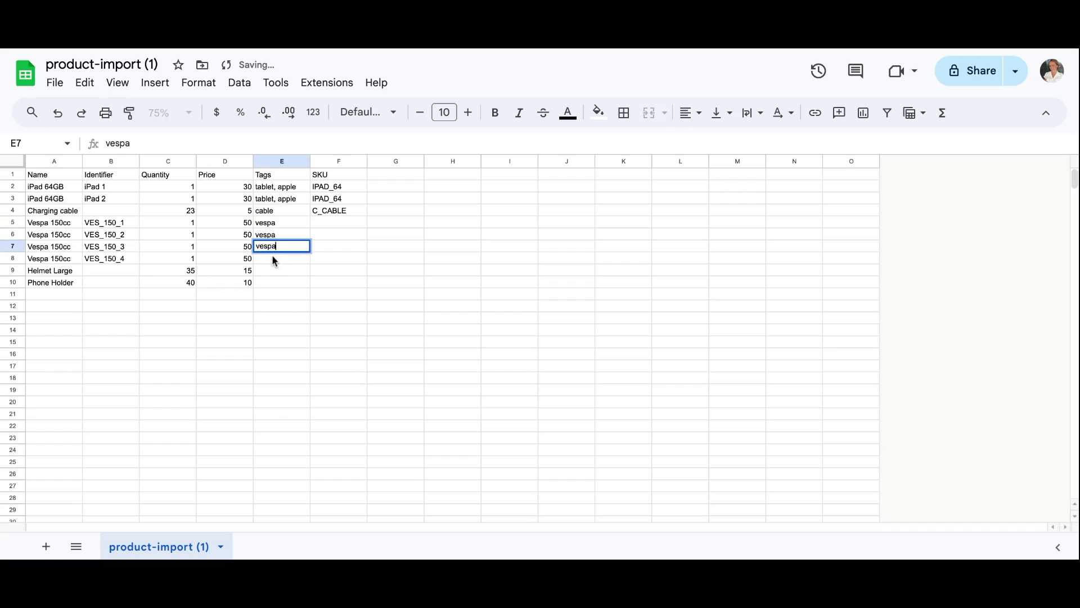
click(273, 258)
text(vespa)
Tag Helmet Large and Phone Holder as accessories in cells E9 and E10.
click(271, 272)
text(accessories)
key(super+a)
key(super+c)
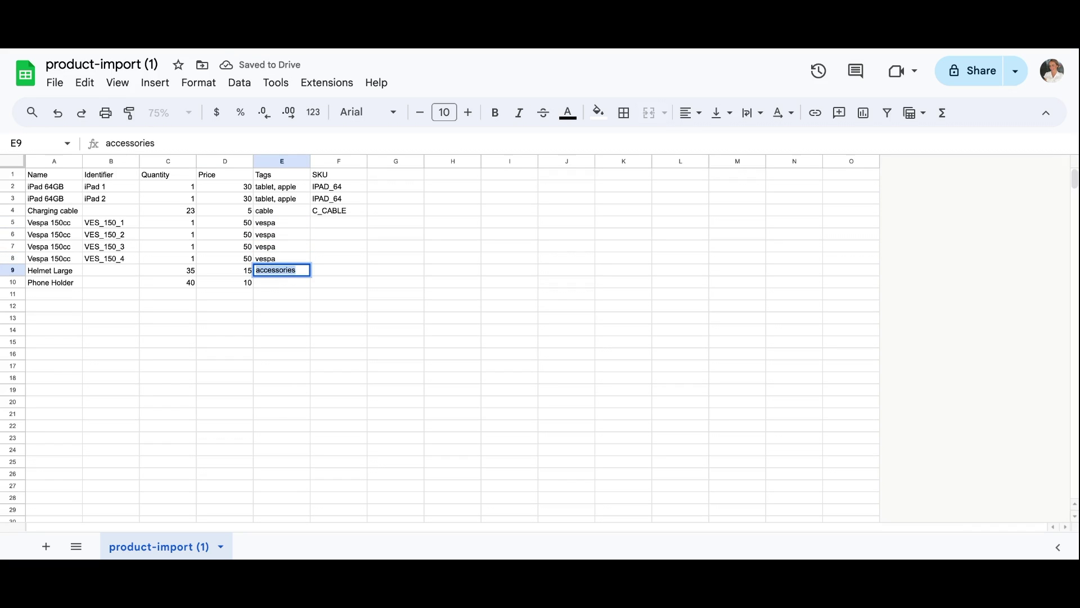
click(269, 283)
key(super+v)
click(269, 306)
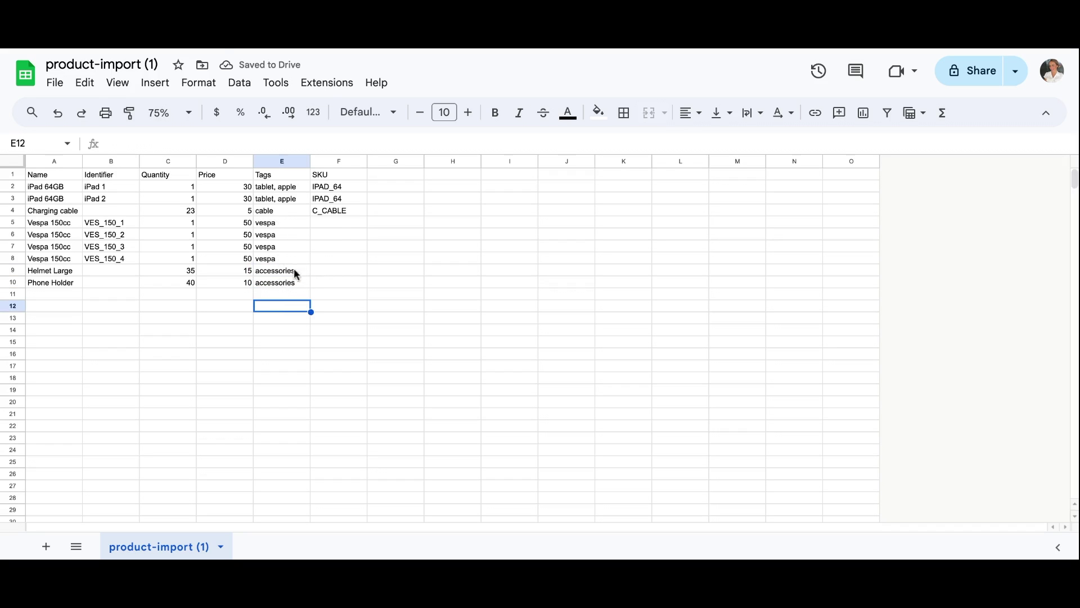
Enter the SKU VESPA_150 for all four Vespa 150cc rows in cells F5 to F8.
double_click(333, 223)
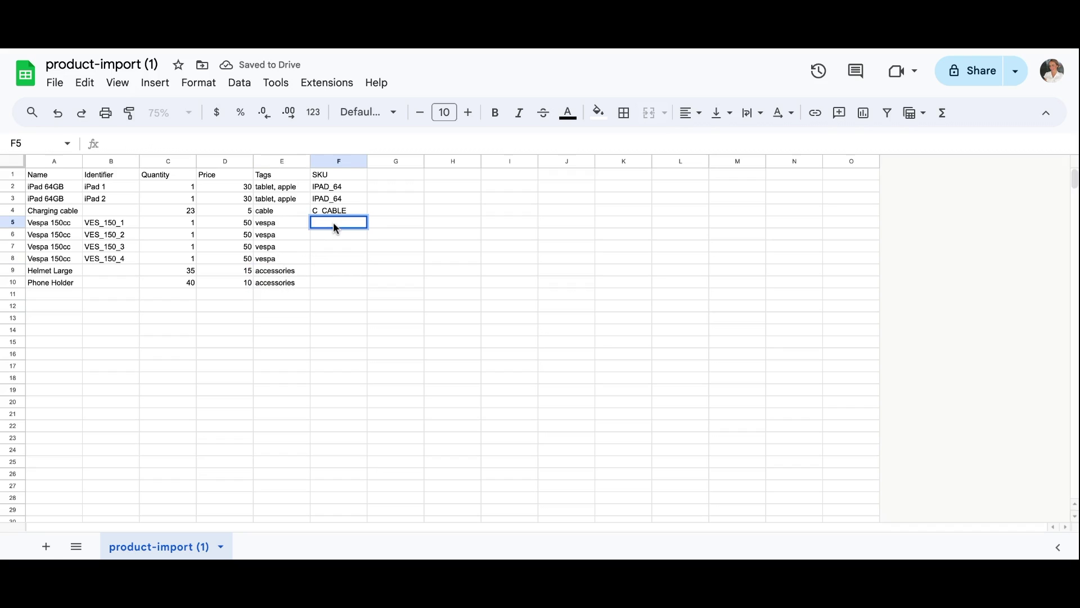
text(VESPA_150)
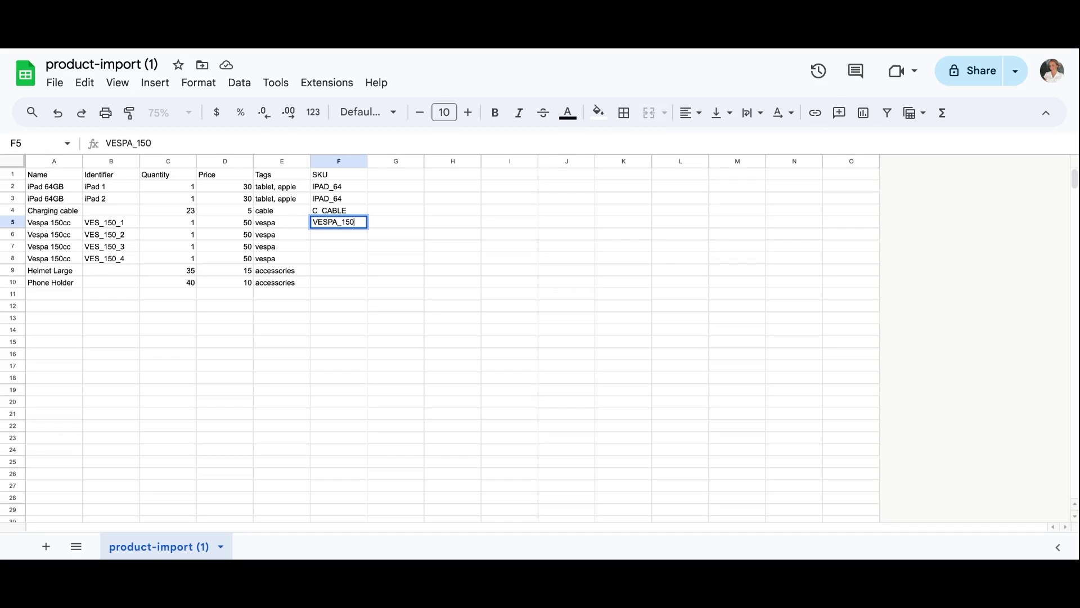
key(ctrl+a)
key(Return)
text(VESPA_150)
key(Return)
text(VESPA_150)
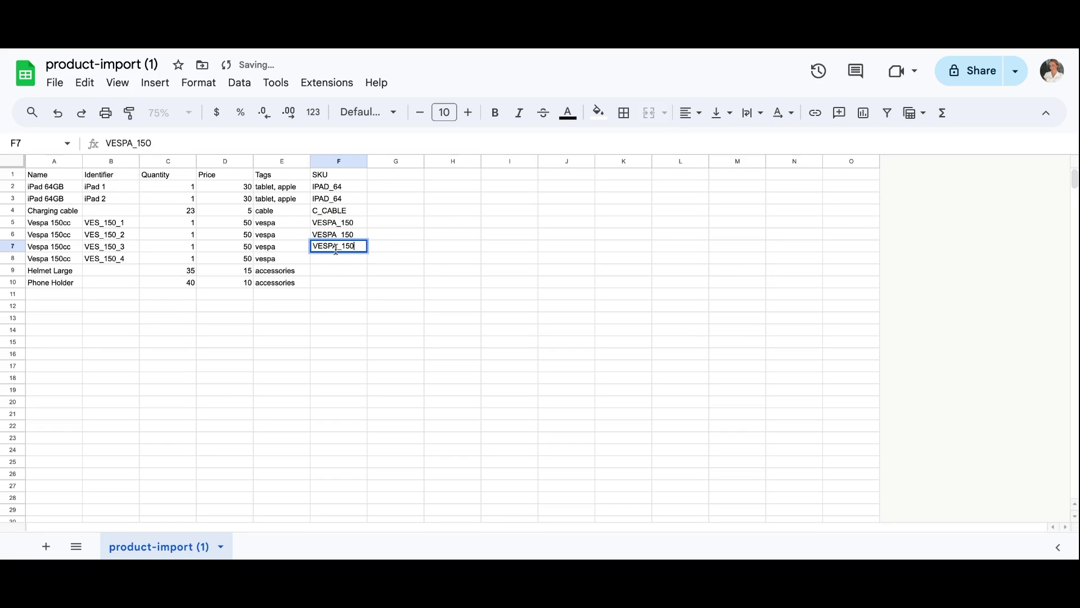
key(Return)
text(VESPA_150)
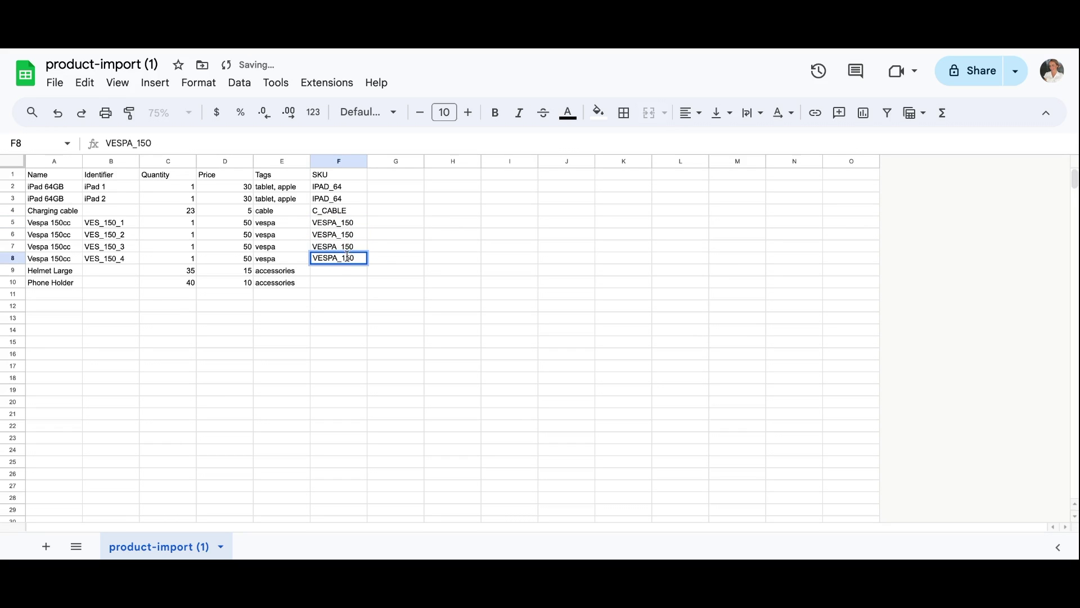
Enter the SKUs HELMET_LARGE for Helmet Large in F9 and PHONE_HOLDER for Phone Holder in F10.
click(339, 274)
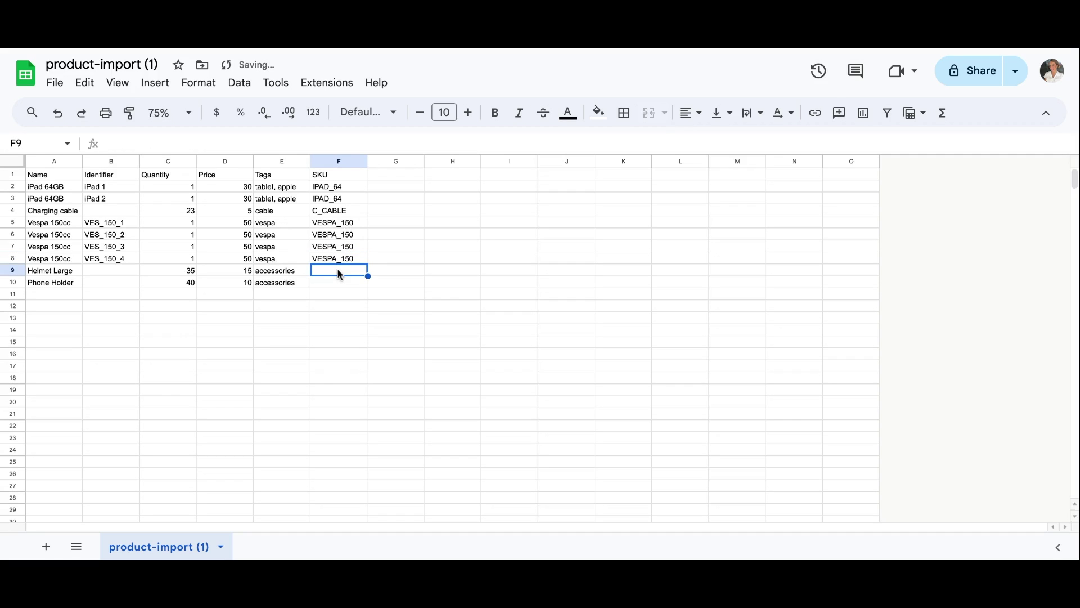
double_click(338, 274)
text(HELMET)
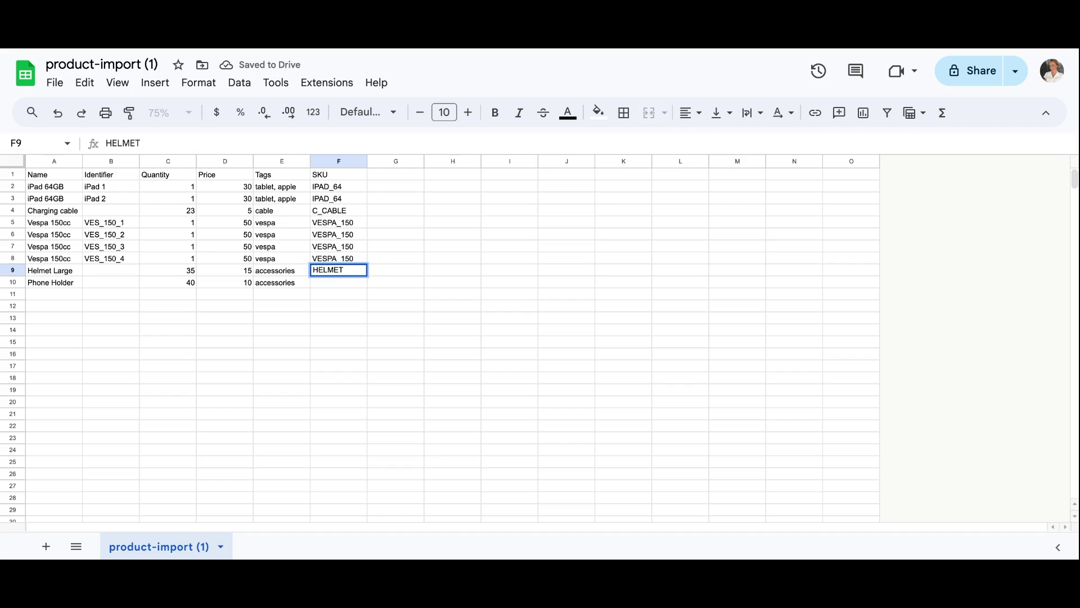
text(_LARGE)
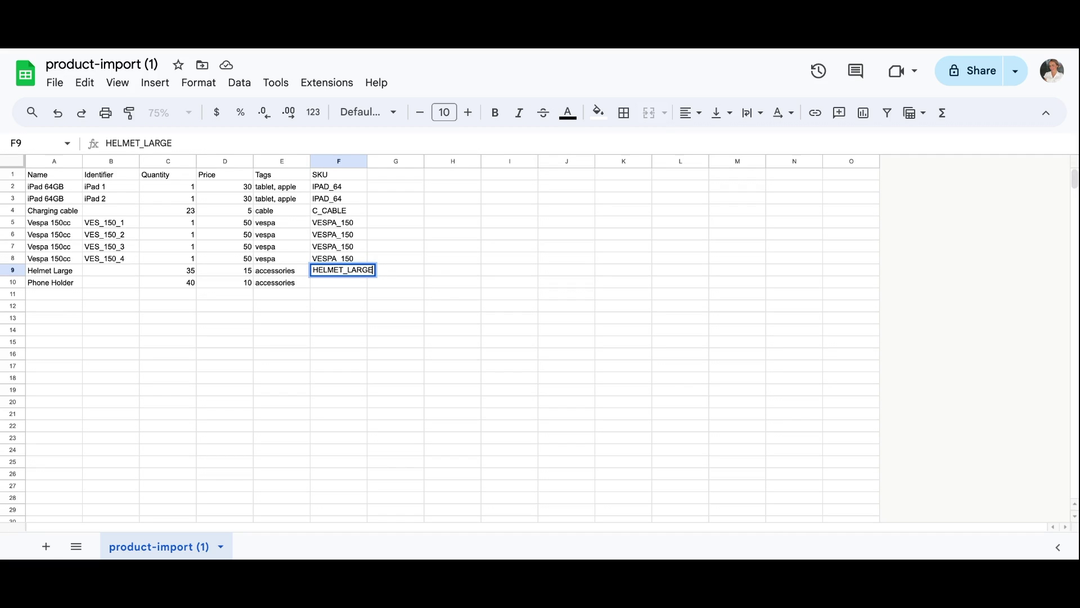
double_click(339, 284)
text(PHONE_HOLDER)
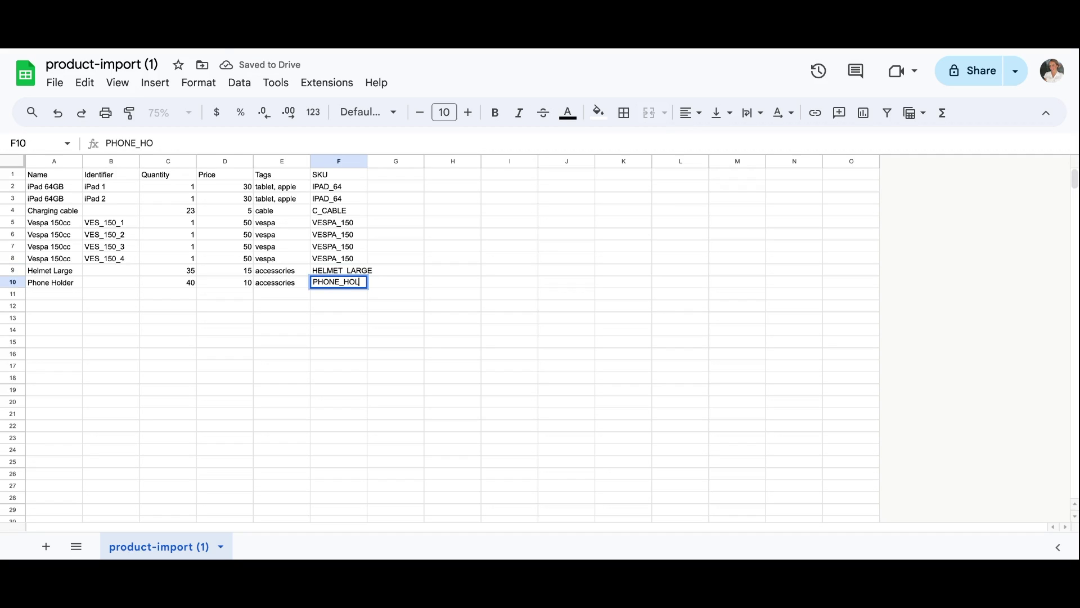
click(350, 305)
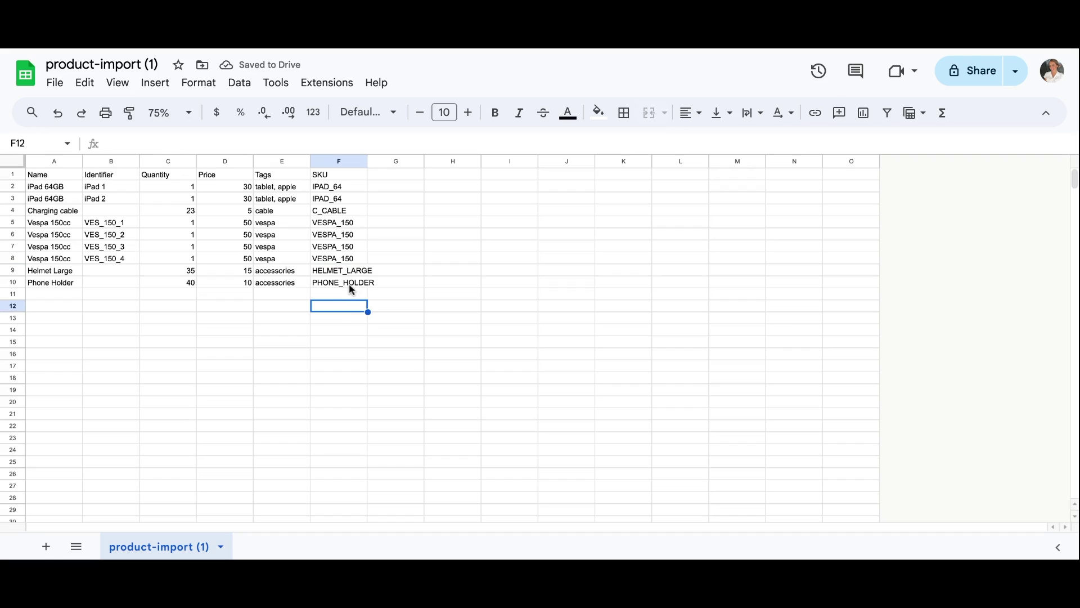
Delete the template's three sample rows, the two iPad 64GB entries and the Charging cable.
click(349, 185)
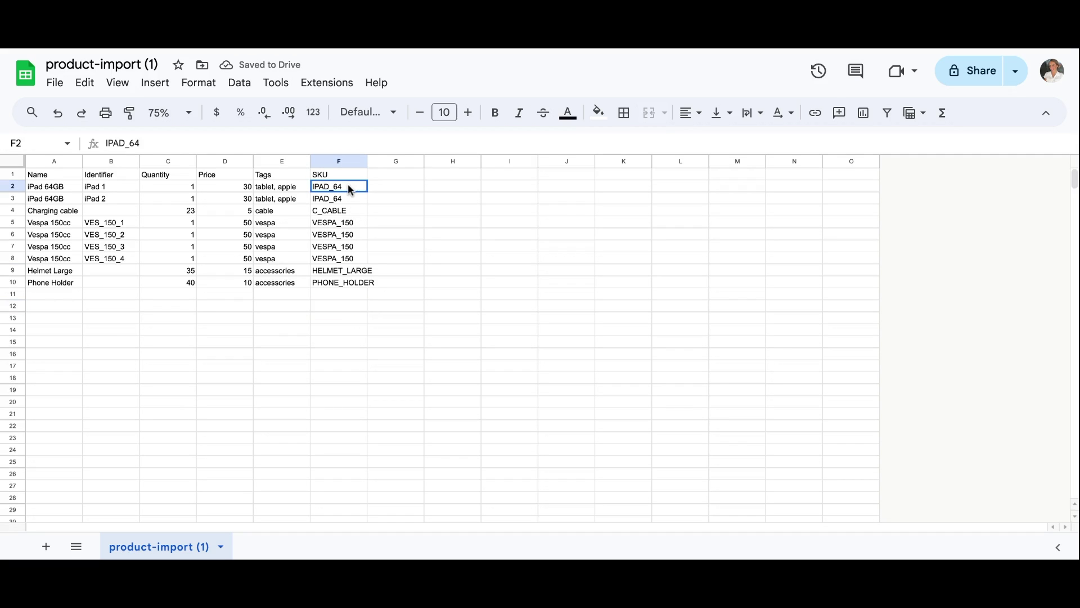
drag(349, 195, 352, 207)
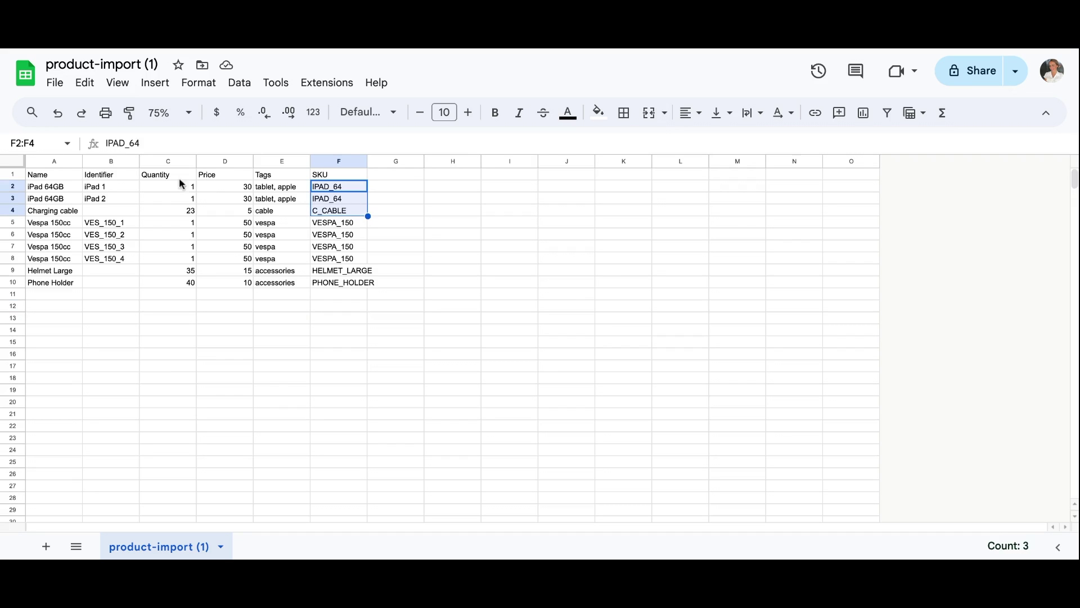
drag(63, 186, 344, 187)
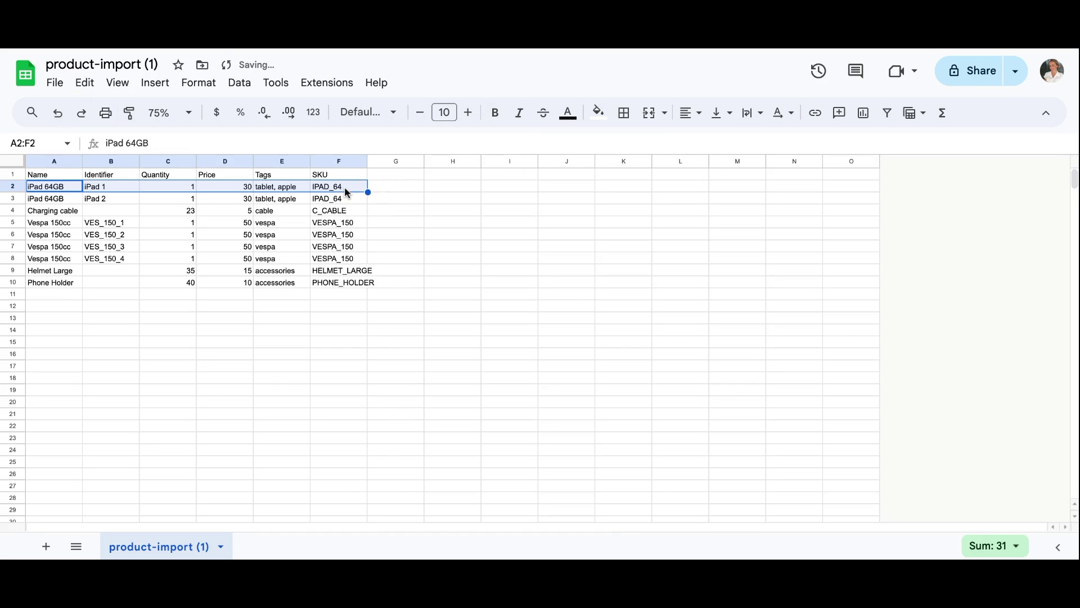
right_click(345, 187)
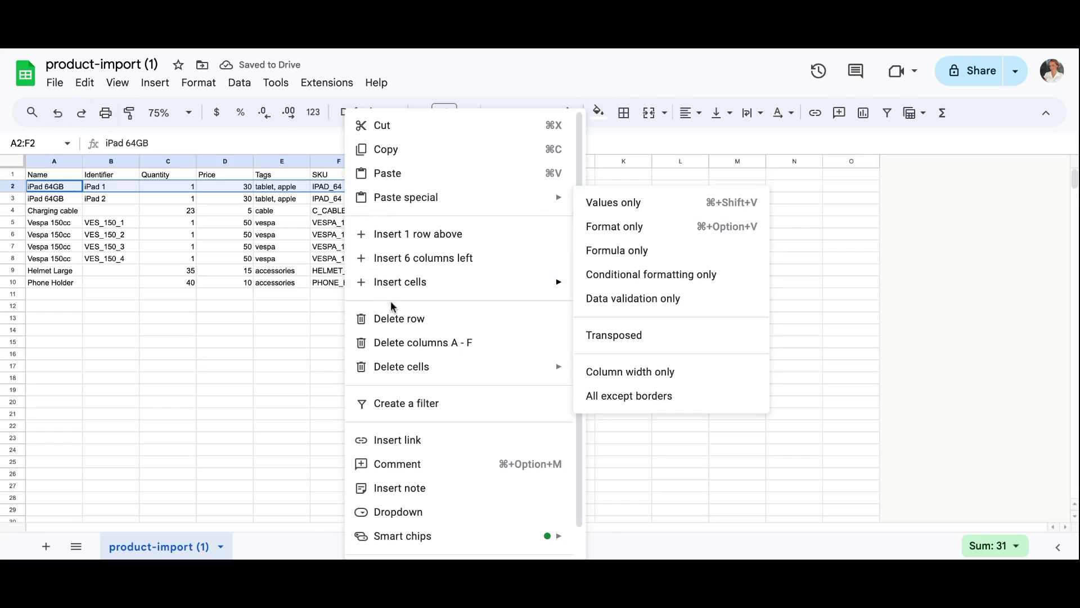
click(402, 320)
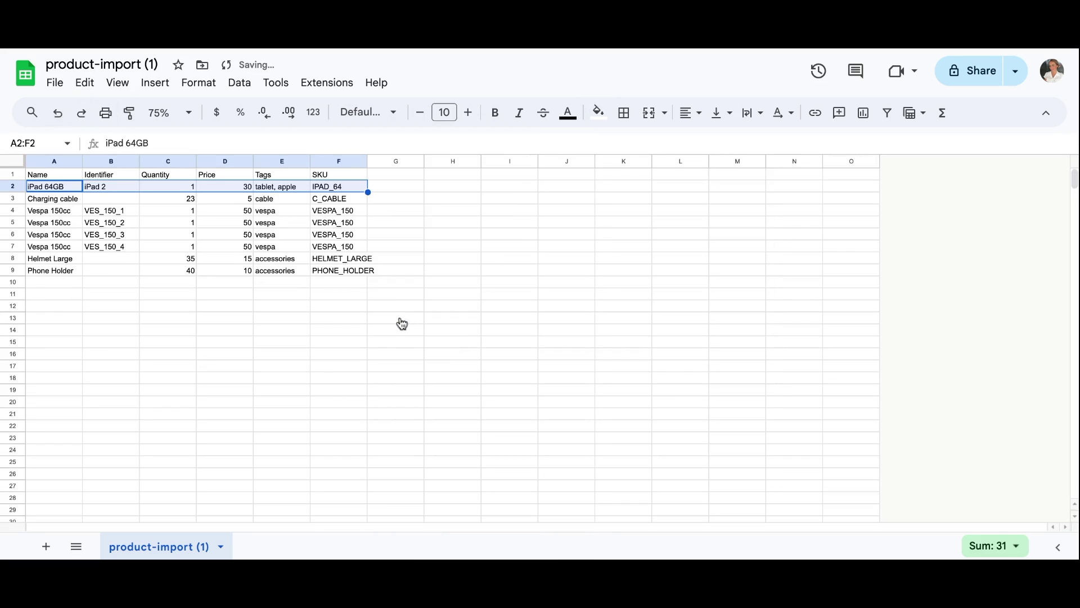
right_click(339, 192)
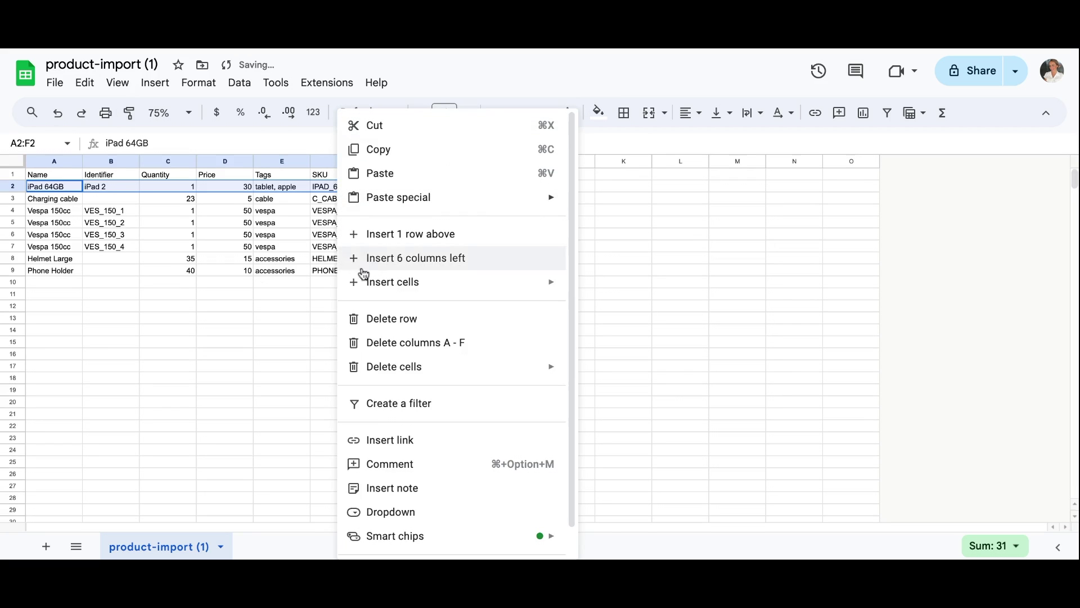
click(383, 320)
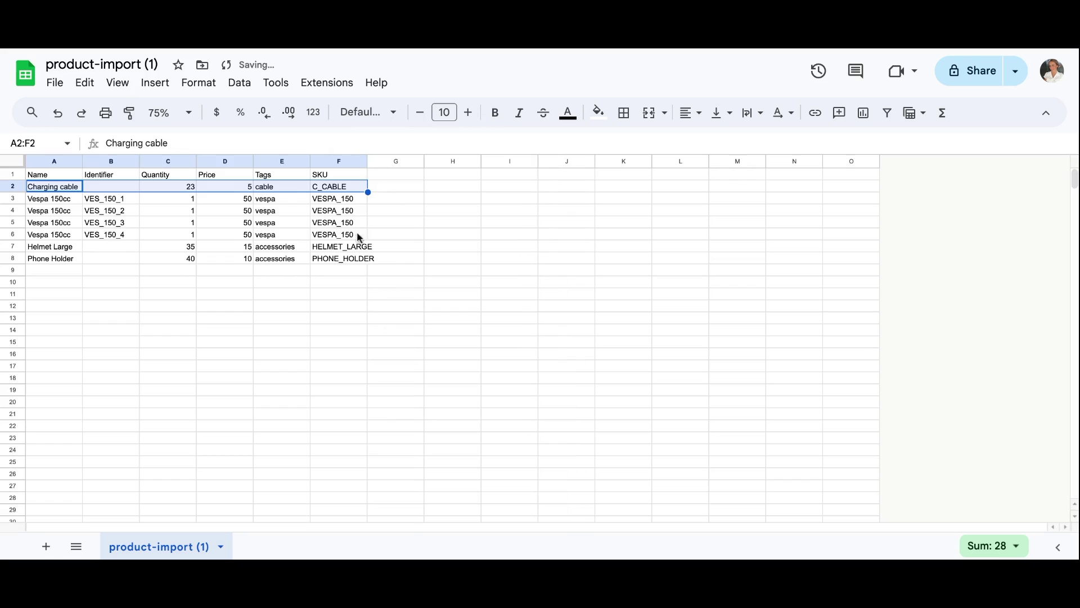
right_click(347, 188)
click(382, 316)
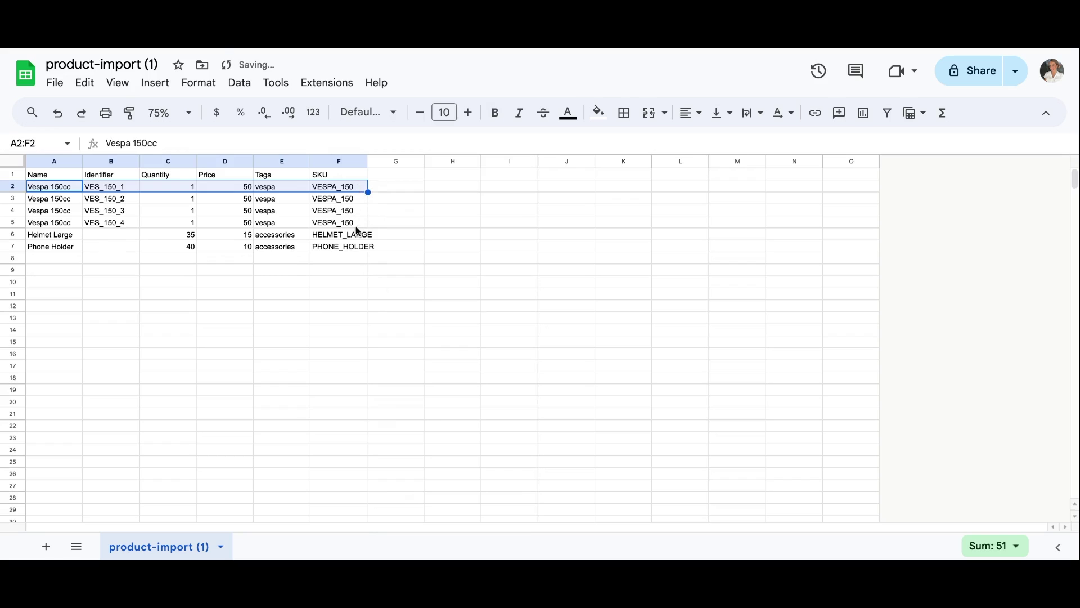
click(357, 270)
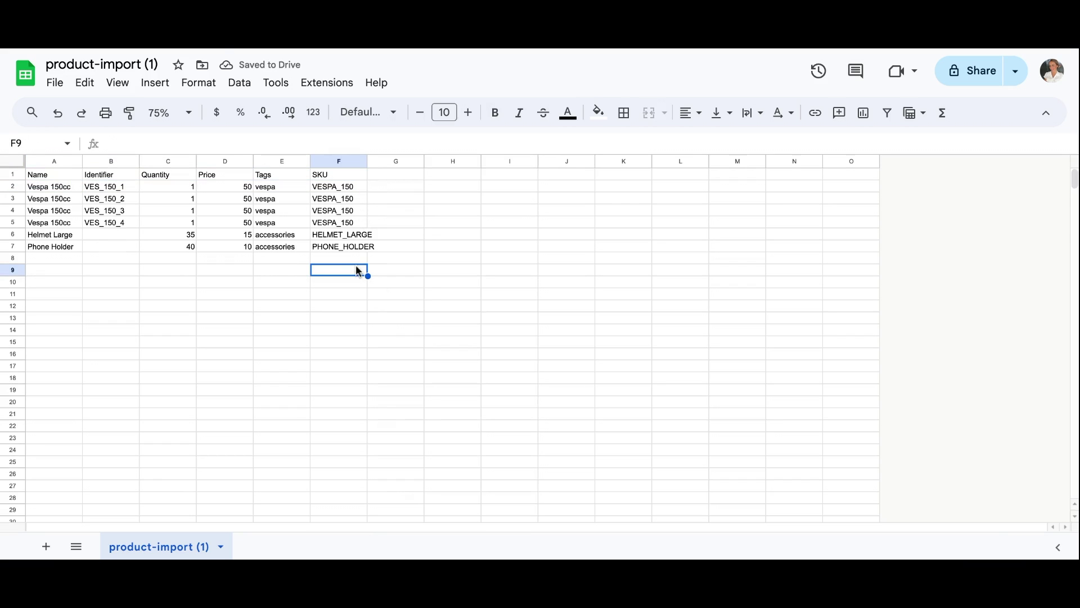
Download the finished product spreadsheet as a Microsoft Excel (.xlsx) file.
click(55, 82)
mouse_move(86, 223)
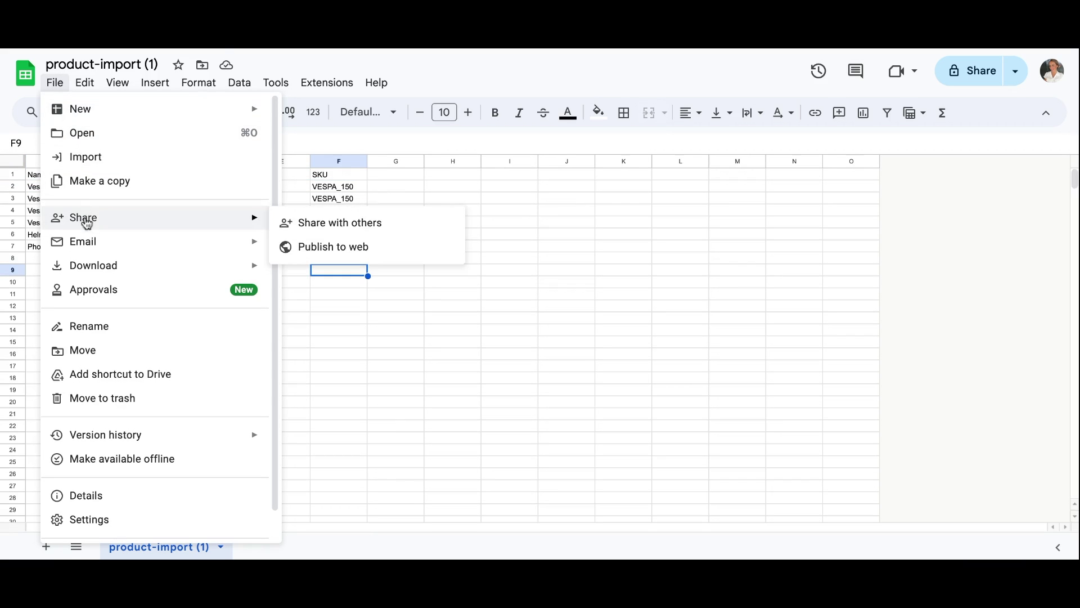
mouse_move(94, 272)
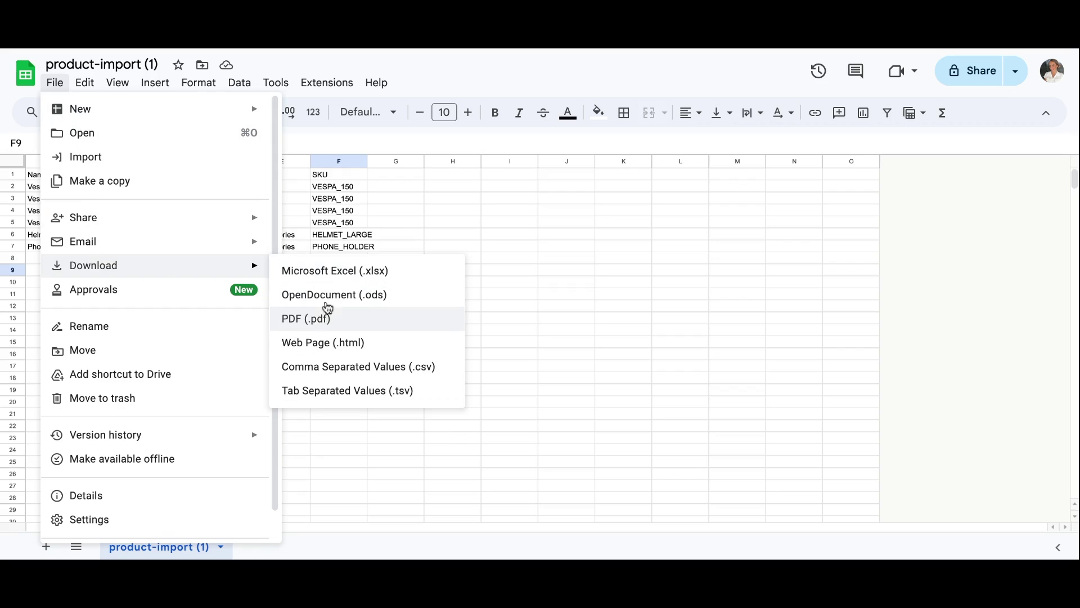
click(334, 272)
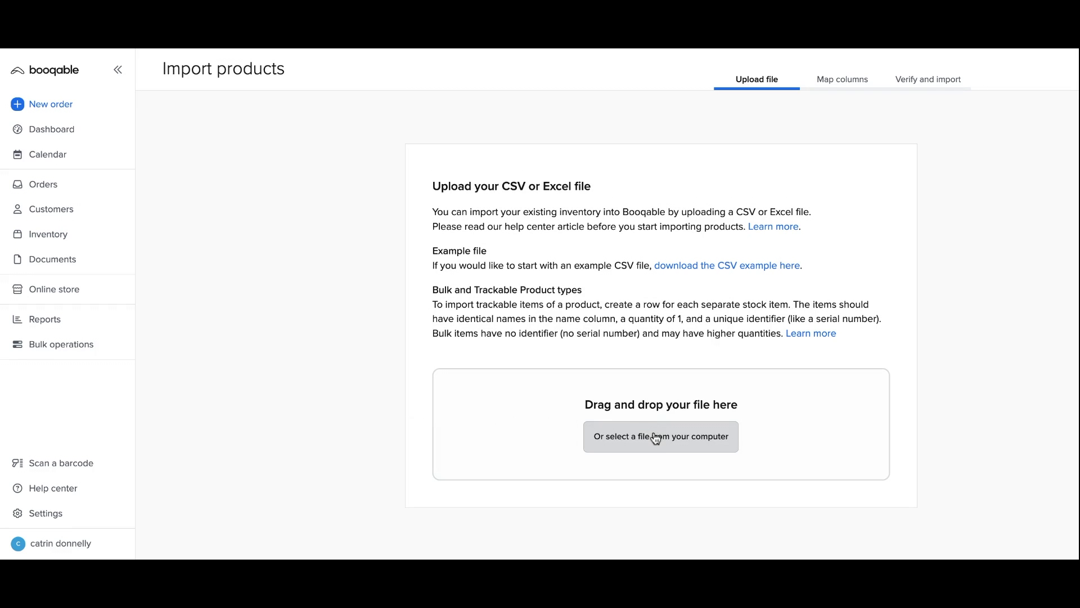
Switch to Booqable's product import and upload the downloaded product spreadsheet from the computer.
click(656, 439)
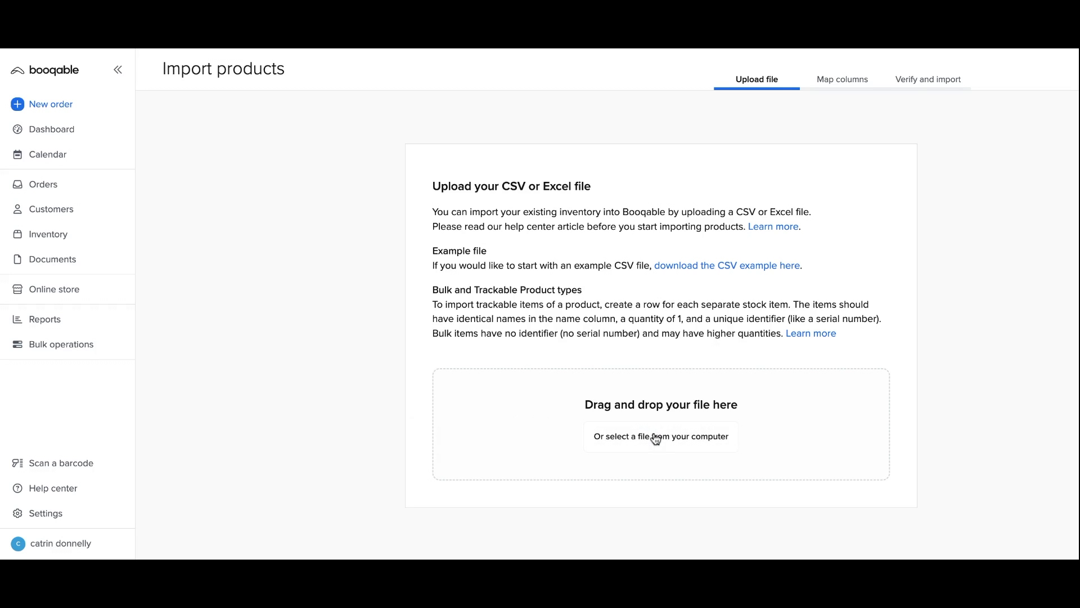
scroll(290, 332, down, 5)
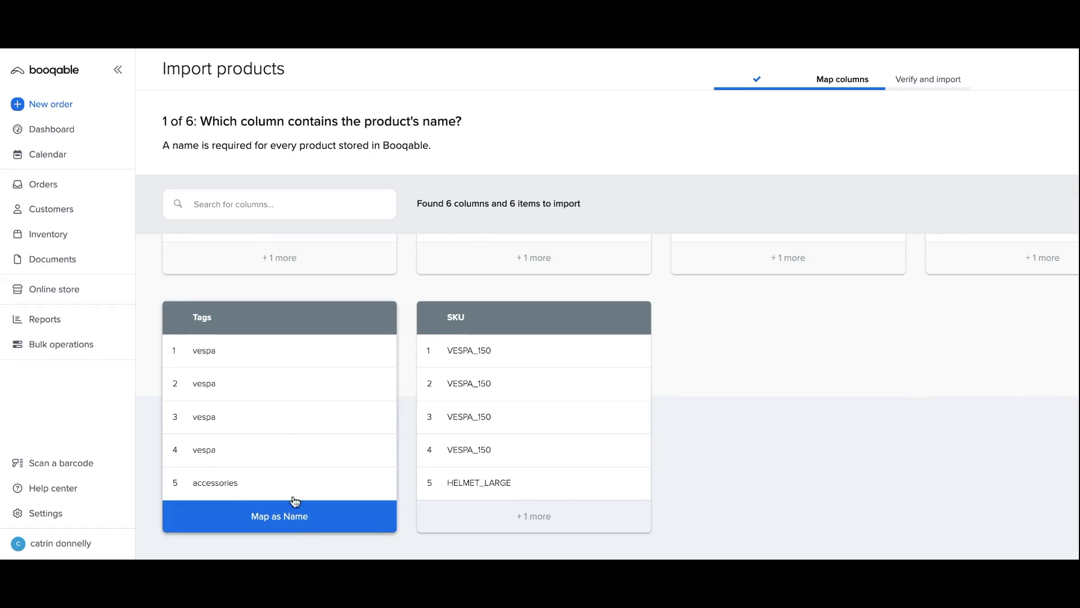
scroll(399, 485, up, 2)
scroll(398, 484, up, 4)
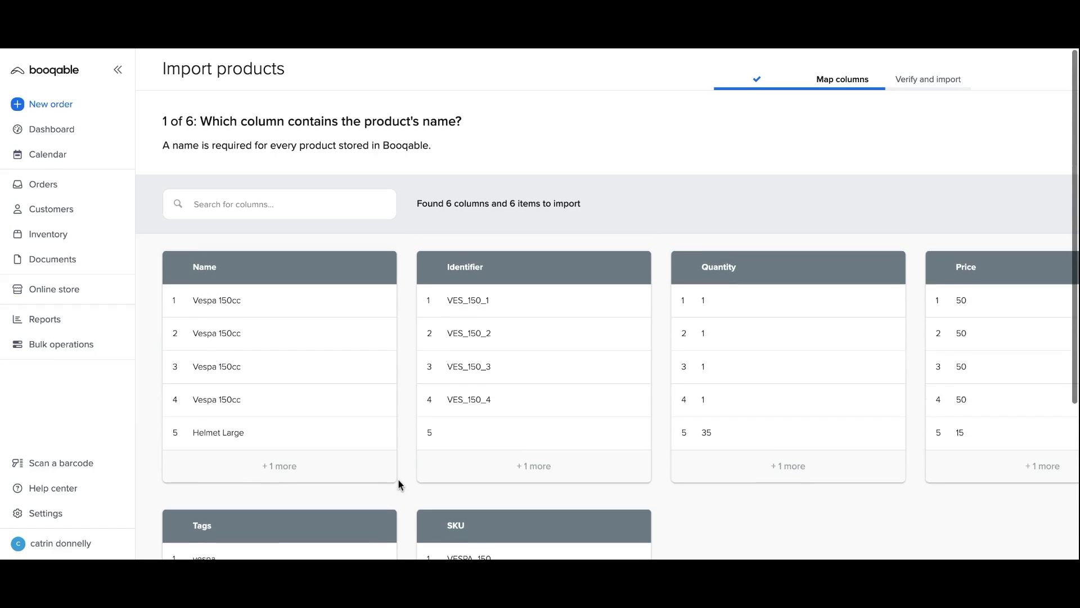
scroll(518, 433, right, 3)
scroll(517, 433, left, 3)
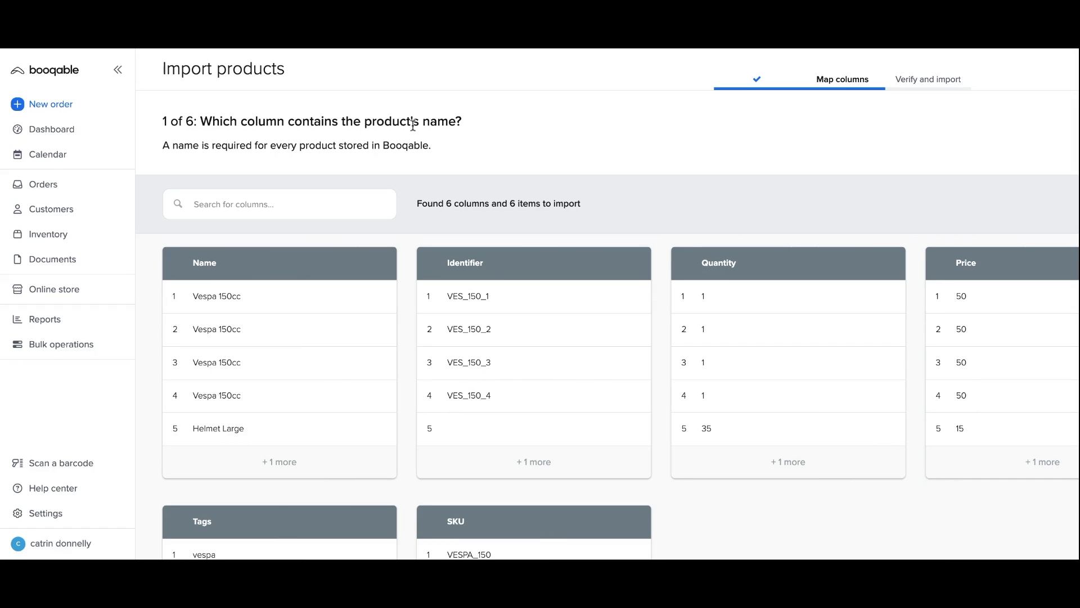
Map the Name column as the product name and the Identifier column as the unique identifier.
mouse_move(277, 348)
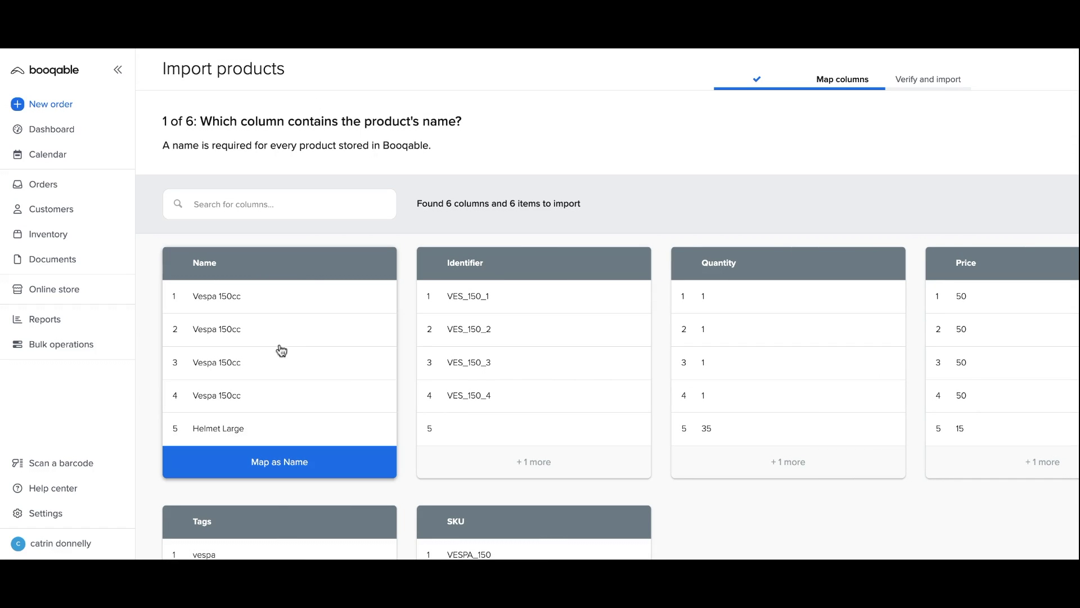
click(277, 463)
click(568, 139)
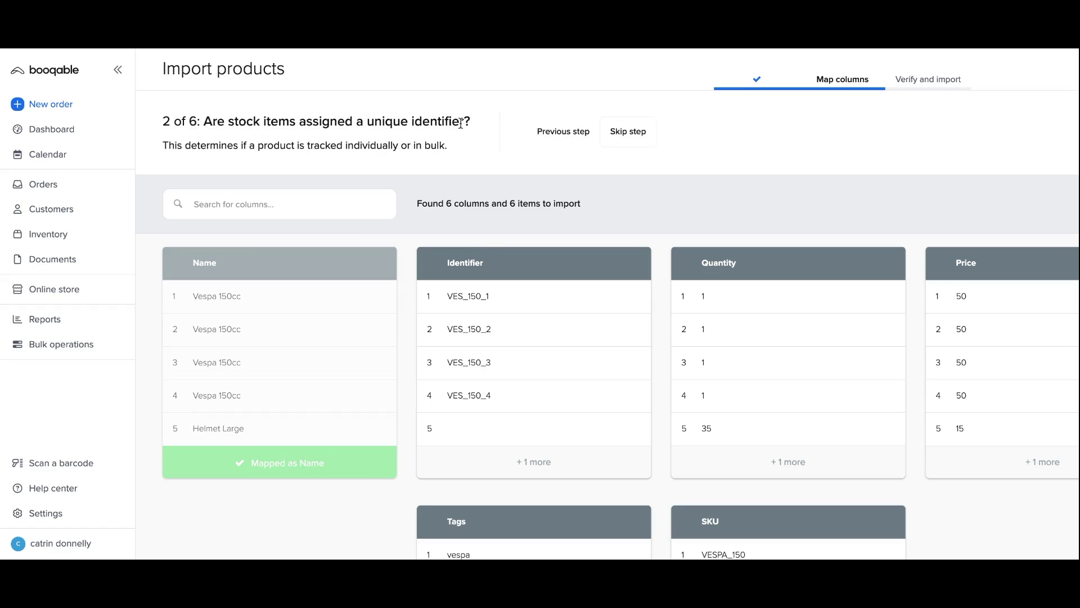
mouse_move(472, 342)
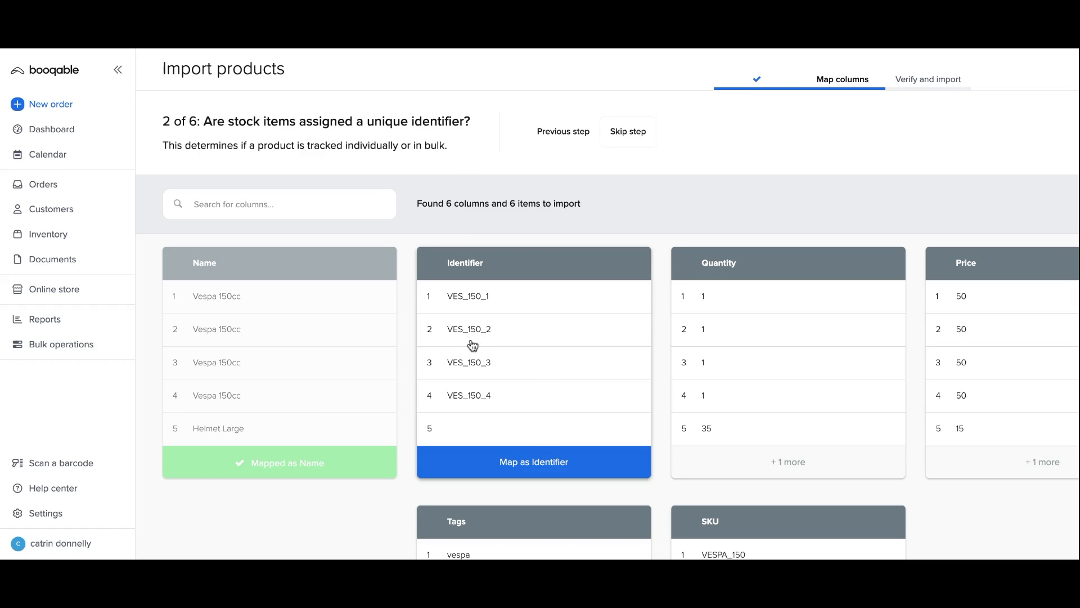
click(526, 462)
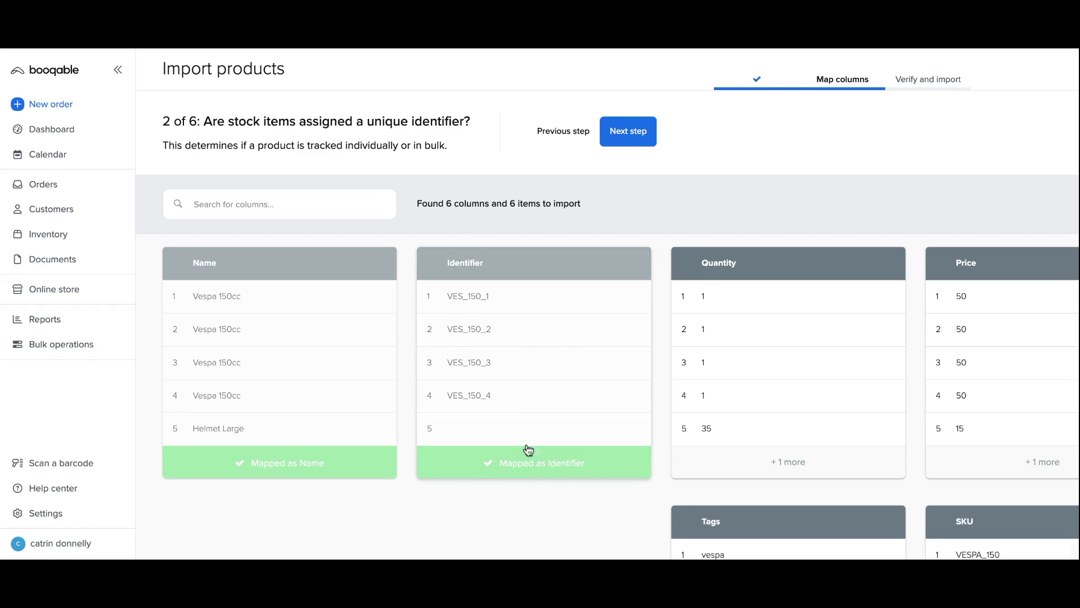
click(626, 144)
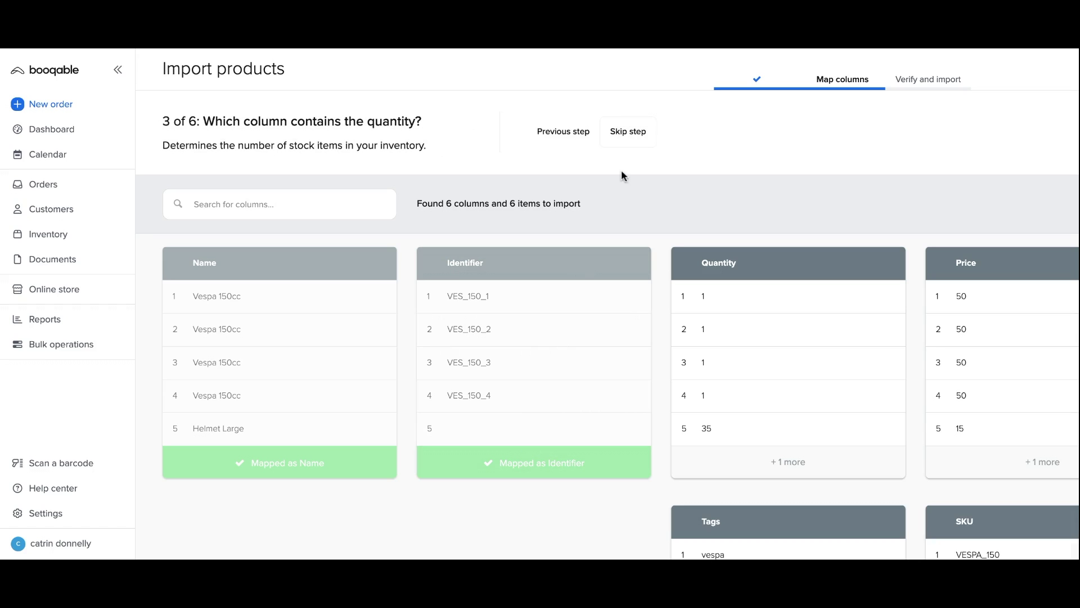
Map the Quantity column as the quantity and the Price column as the price.
mouse_move(678, 424)
click(693, 477)
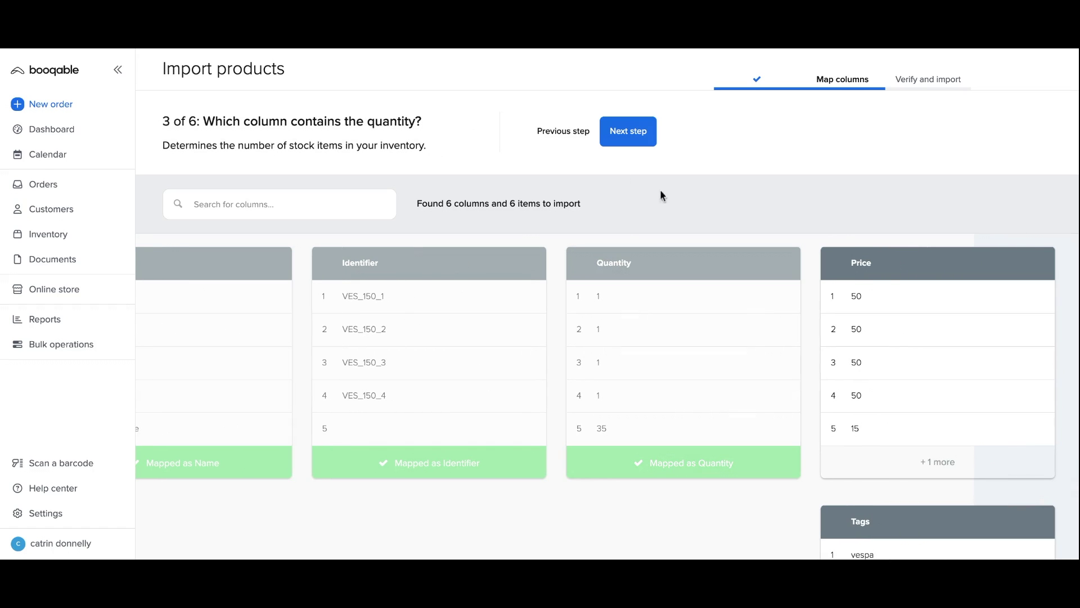
click(644, 143)
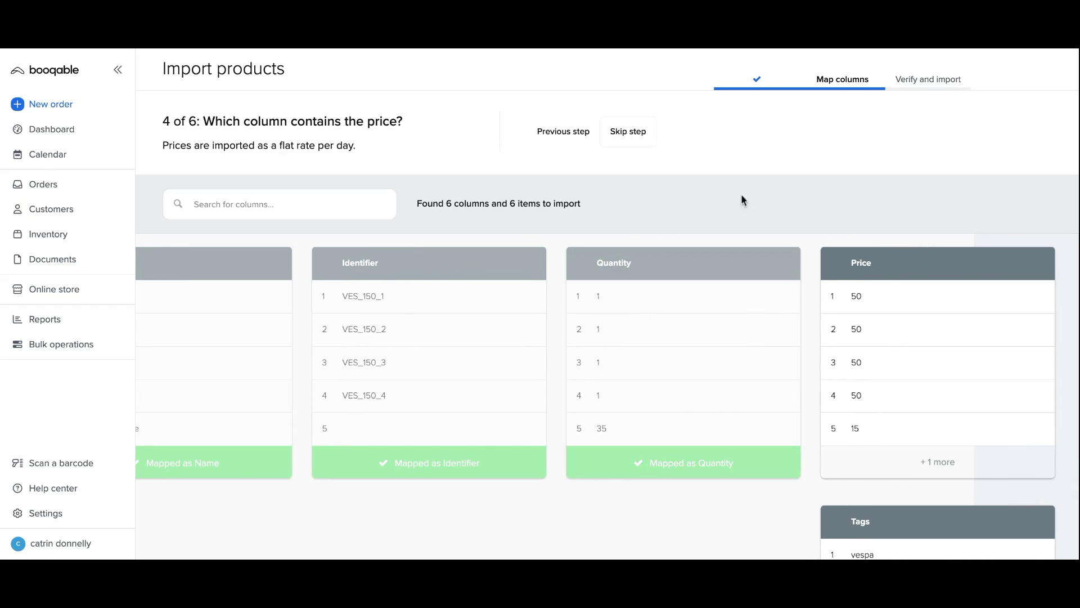
mouse_move(849, 430)
click(870, 461)
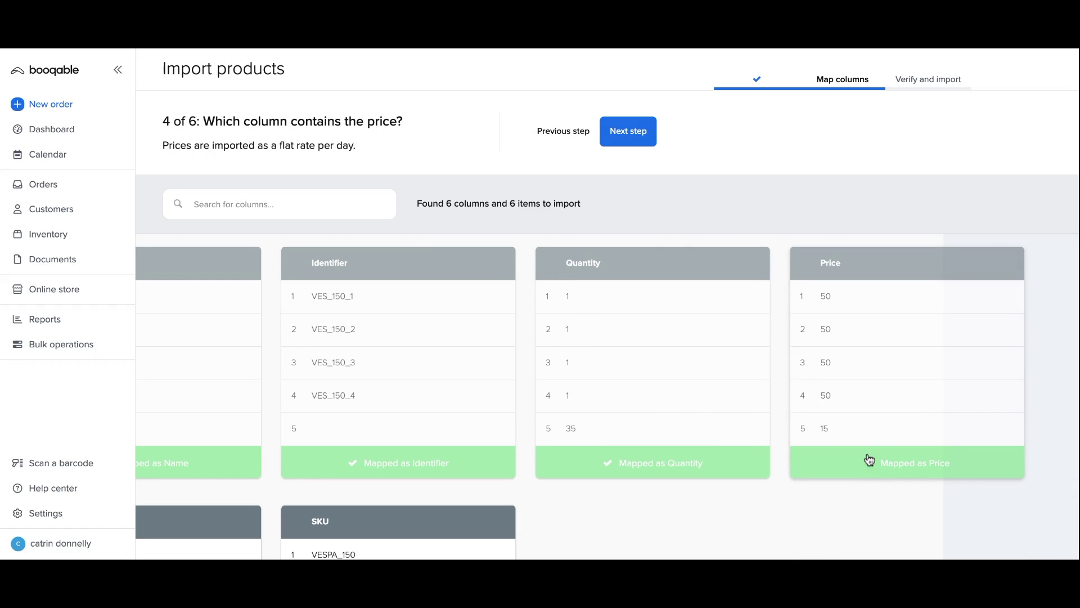
click(632, 131)
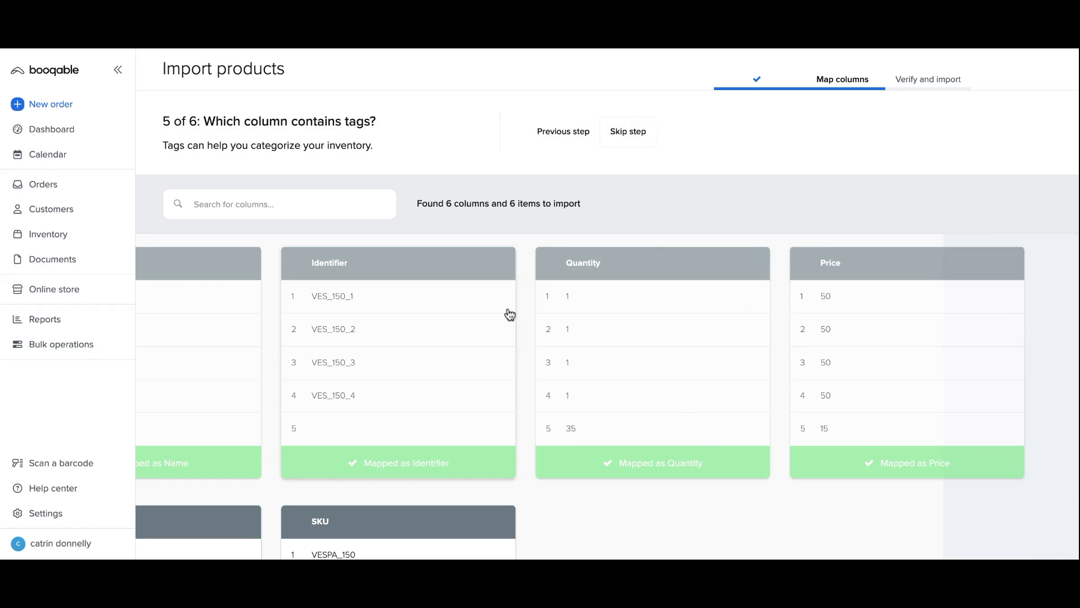
Map the Tags column as the products' tags and continue to the remaining columns.
scroll(510, 314, down, 3)
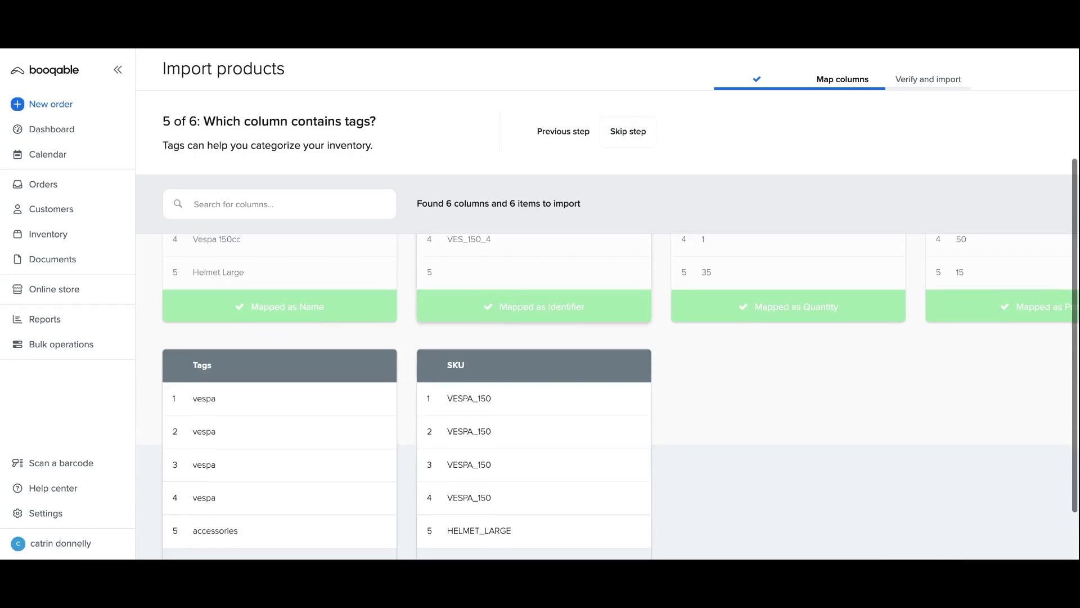
click(270, 521)
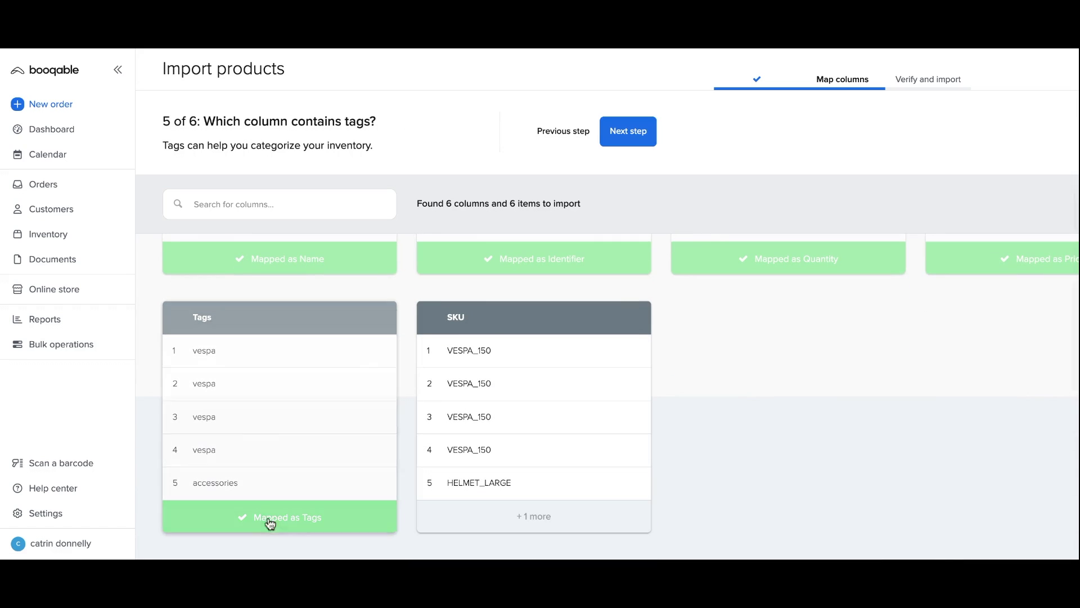
click(620, 139)
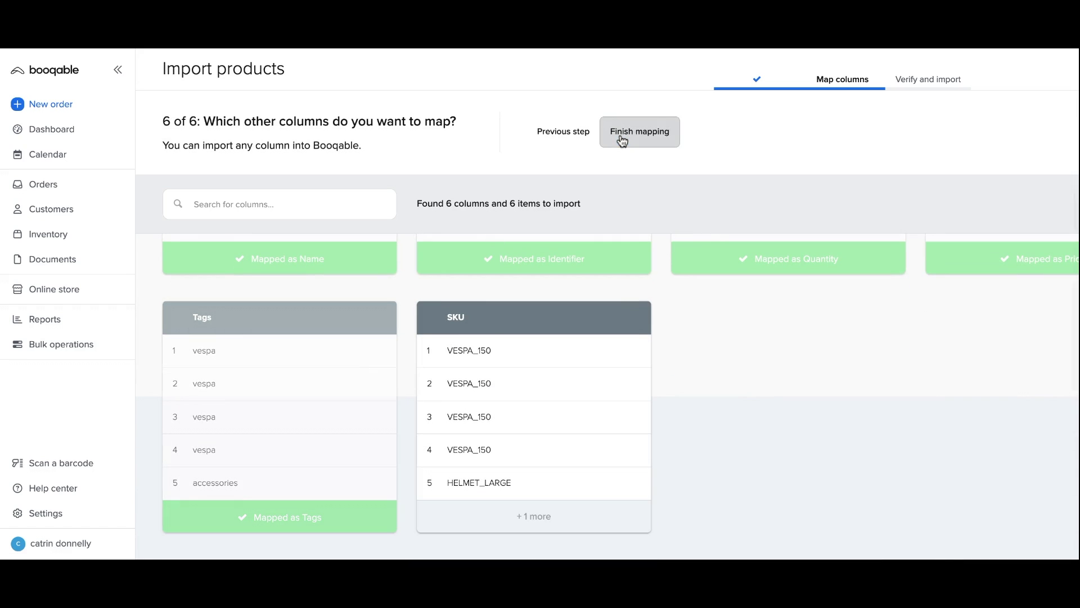
Map the SKU column as Stock Keeping Unit (SKU) and finish the column mapping.
click(511, 516)
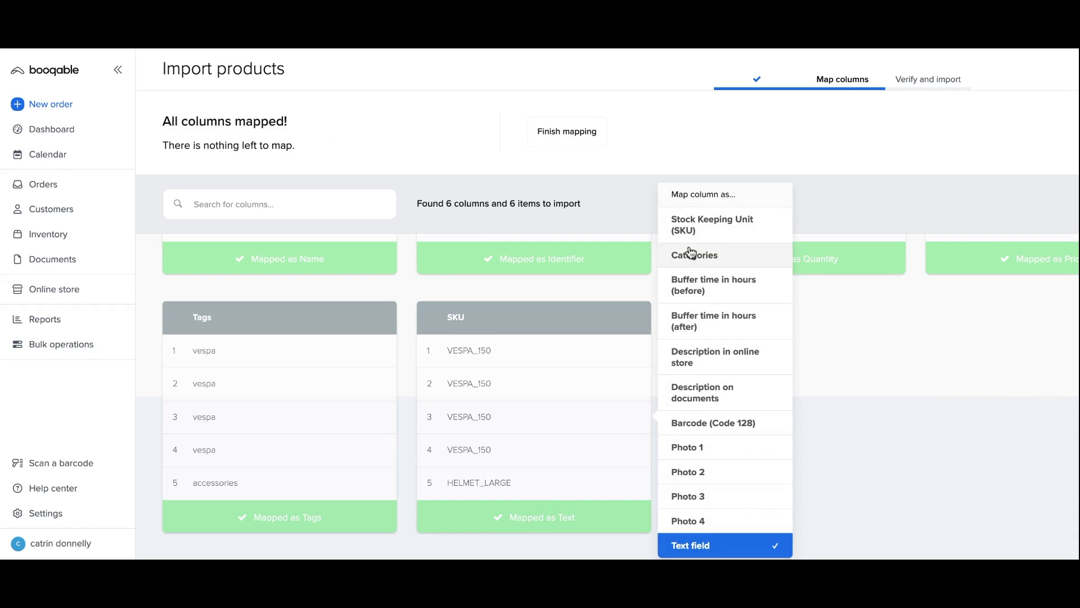
click(697, 229)
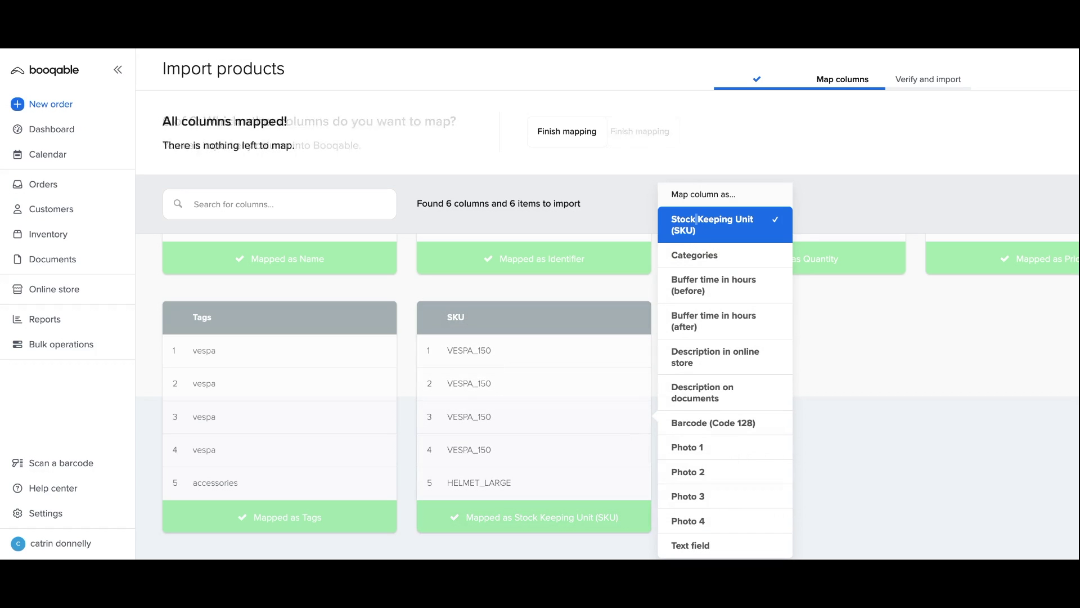
click(569, 138)
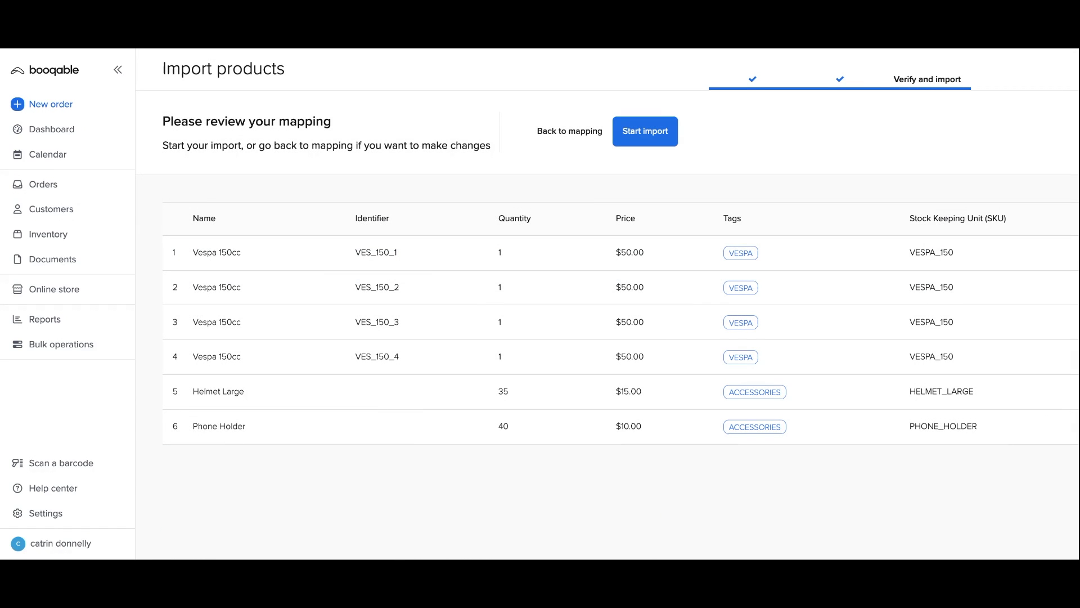
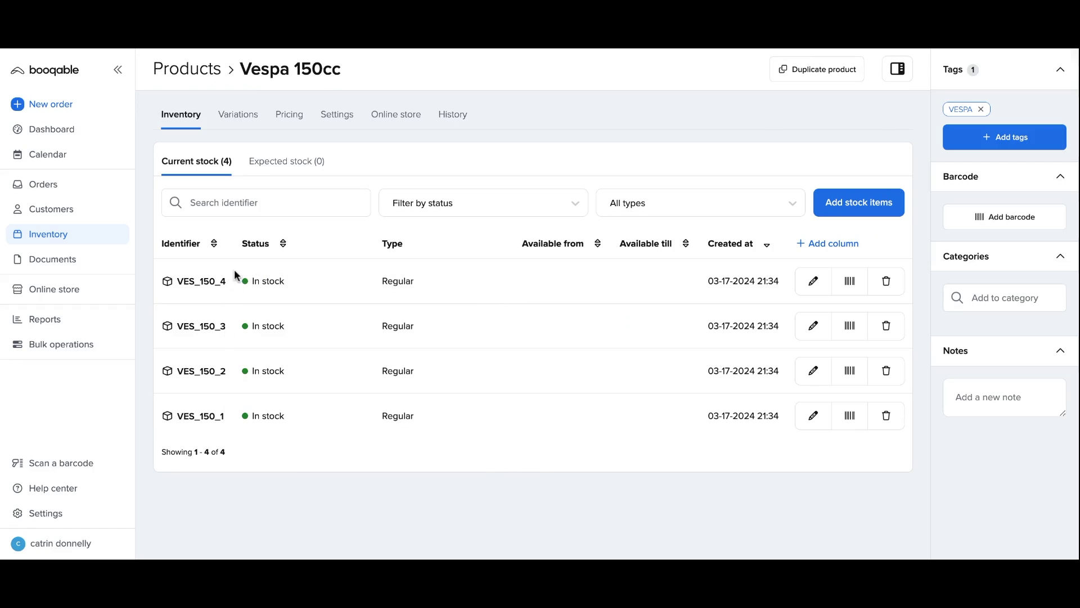
Review the imported Vespa 150cc product's pricing and its general settings with the SKU.
click(289, 116)
click(429, 360)
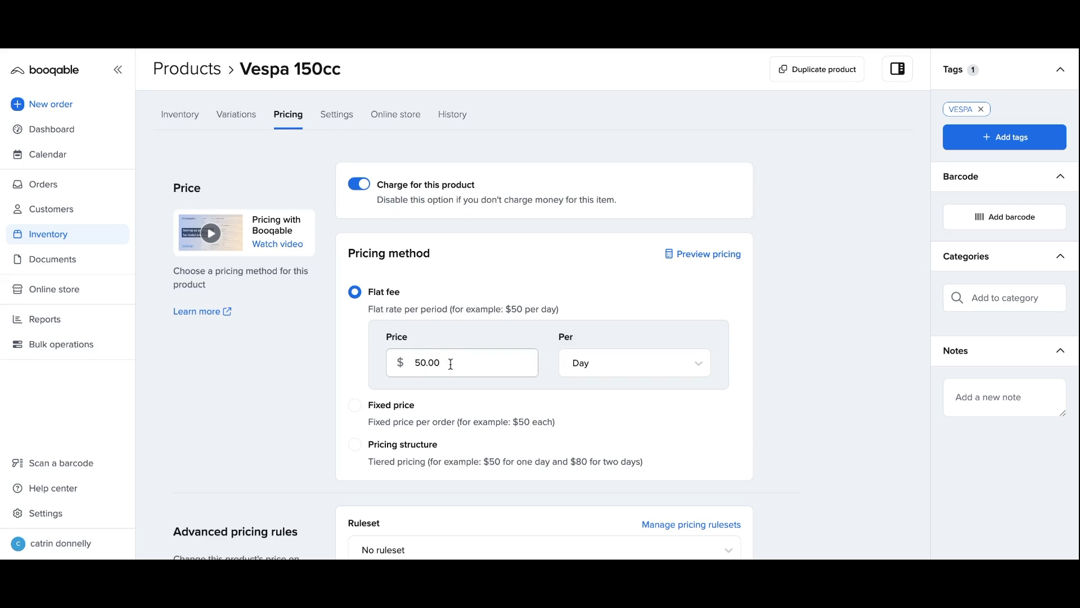
click(343, 120)
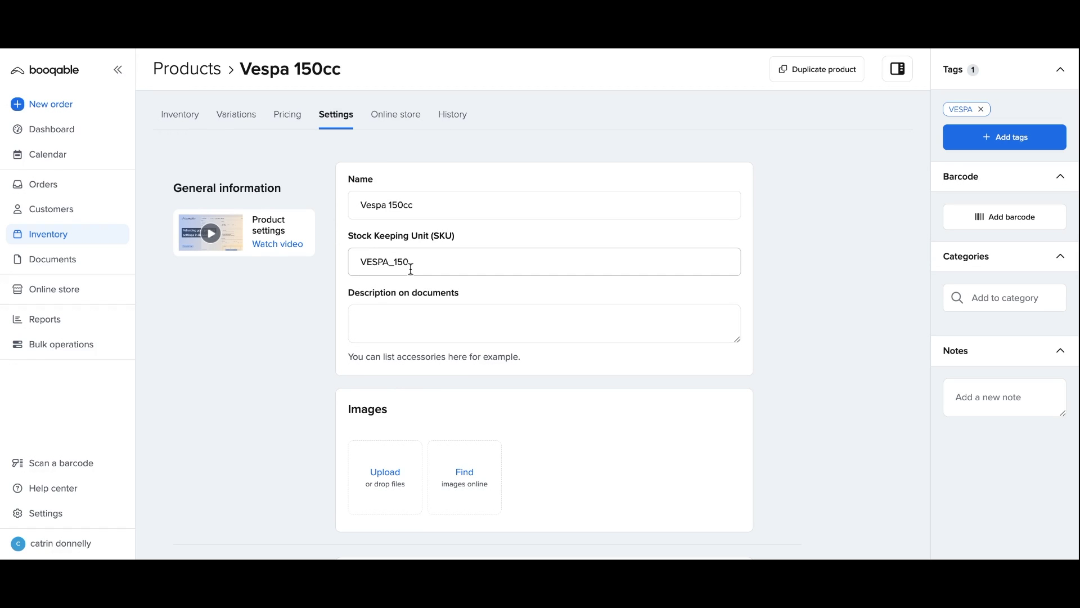
Open Phone Holder from the inventory and check its stock, stock adjustment dialog, pricing and general settings without changing anything.
click(89, 235)
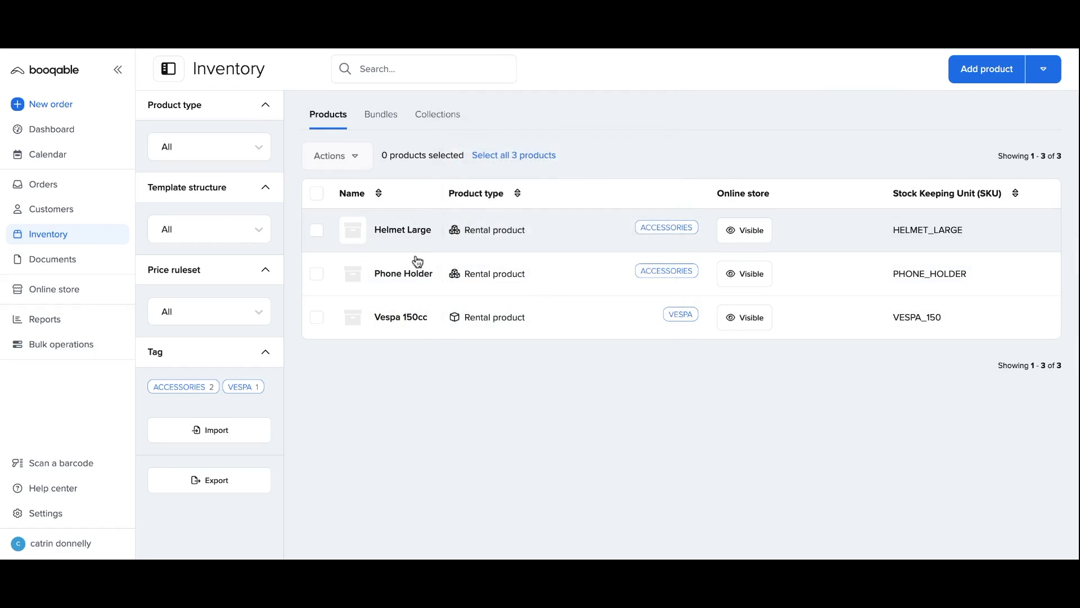
click(418, 280)
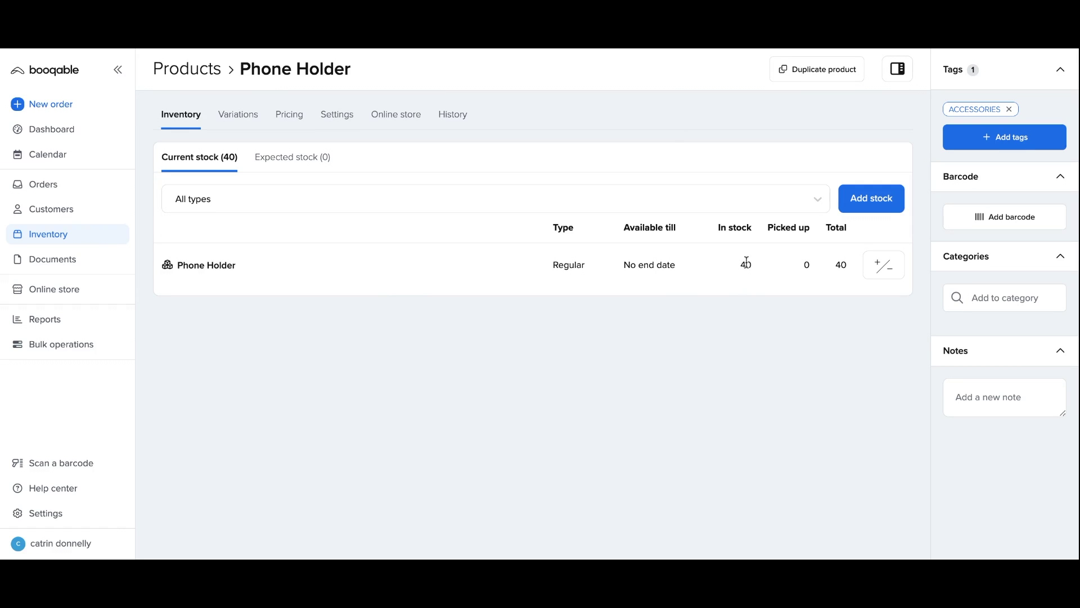
click(881, 268)
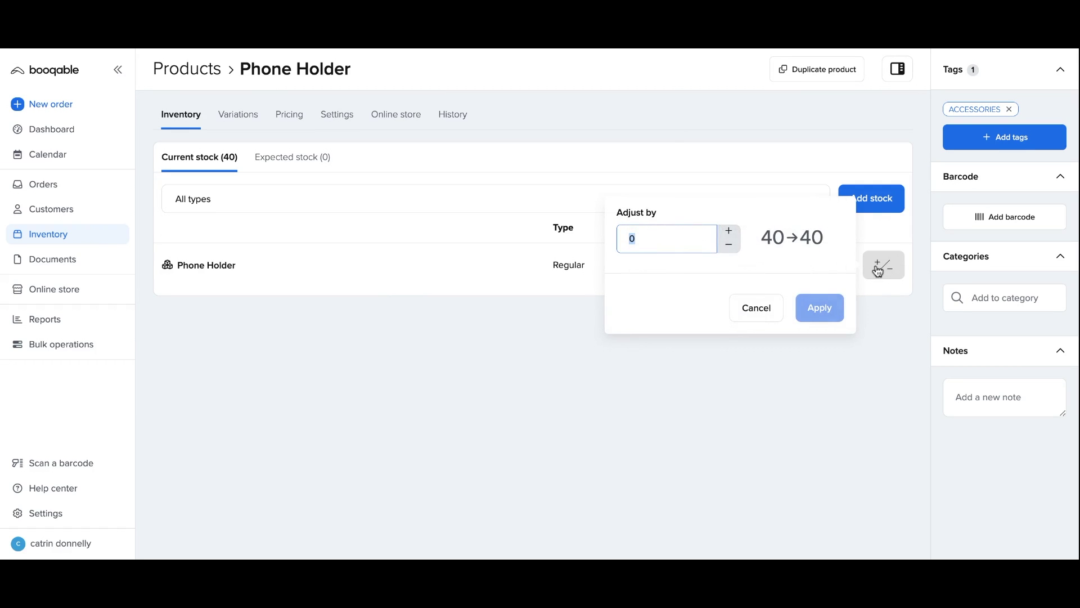
click(757, 308)
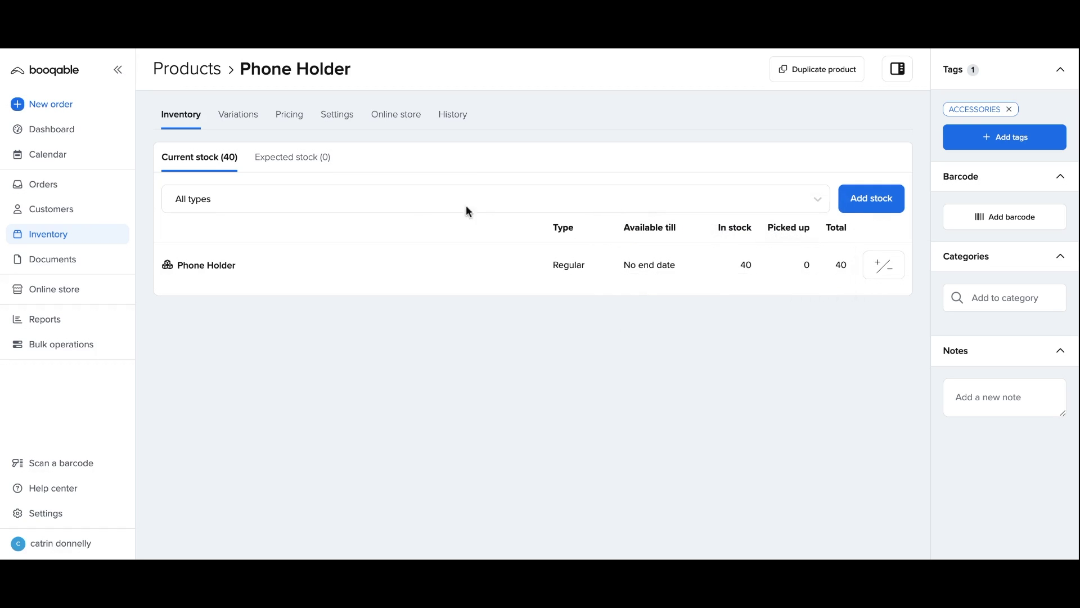
click(286, 116)
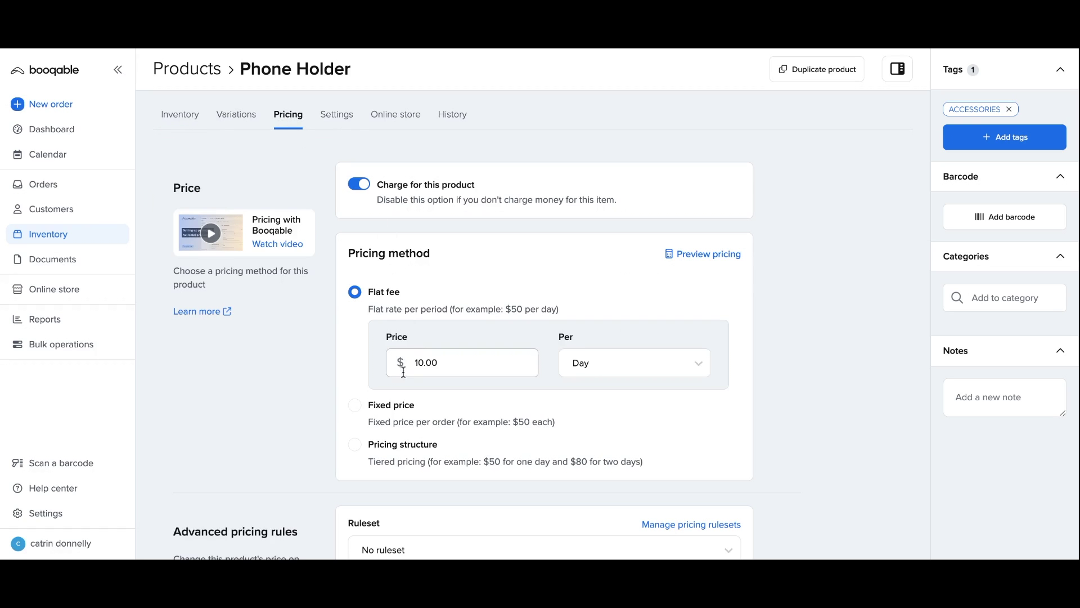
click(343, 125)
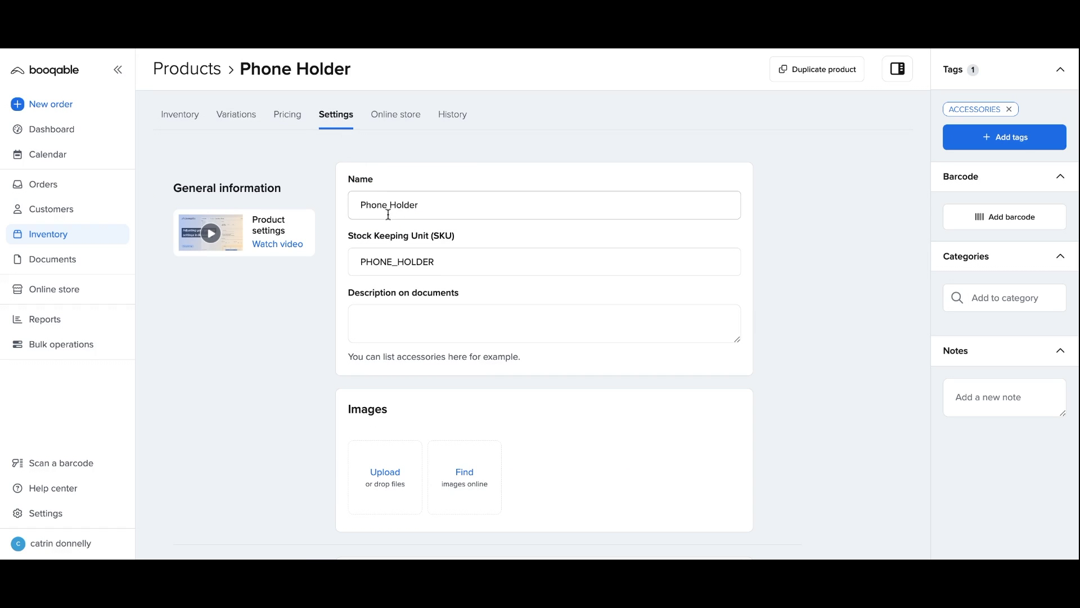
Open Helmet Large from the inventory, check its stock, general settings and pricing, and return to the product list.
click(70, 234)
click(370, 316)
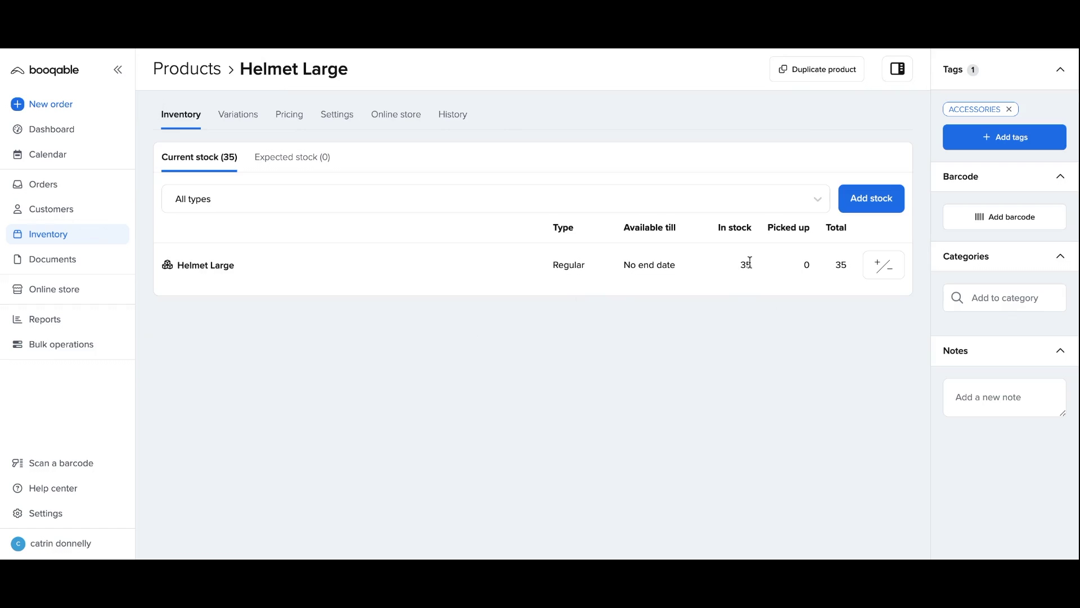
click(347, 120)
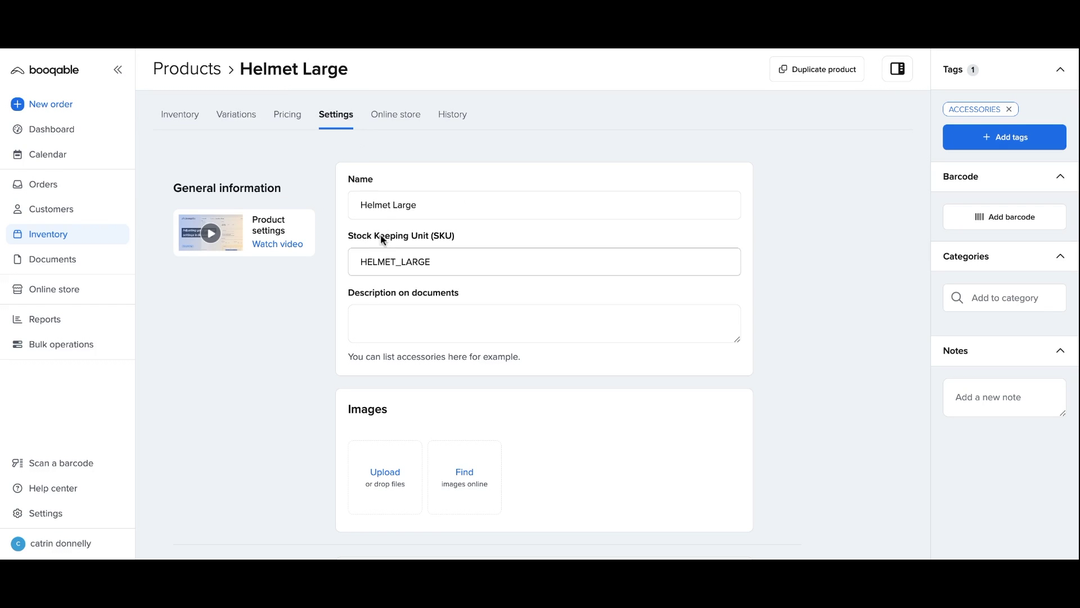
click(292, 117)
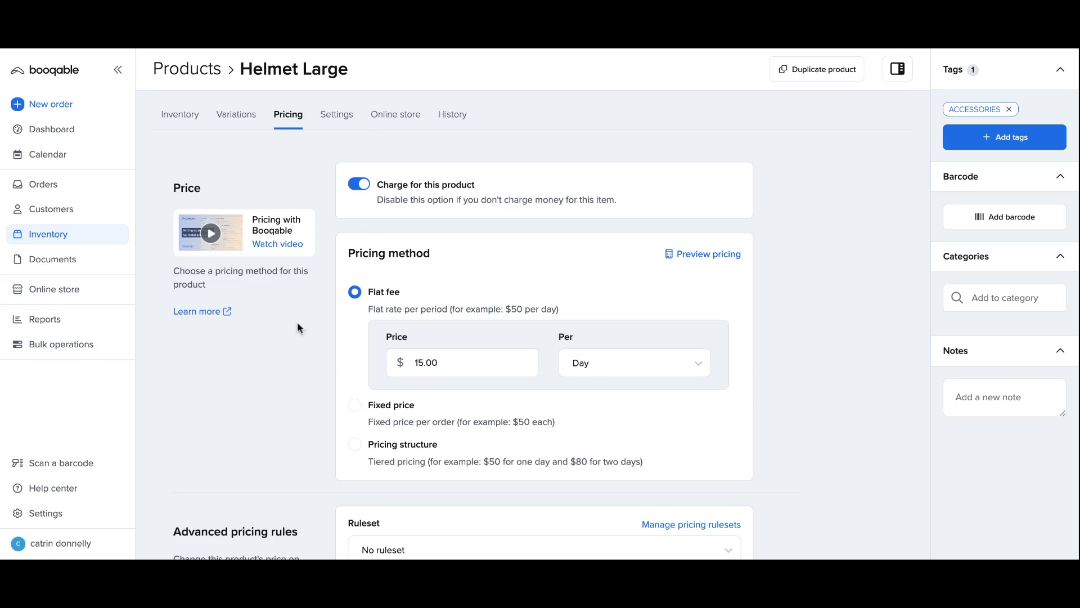
click(114, 247)
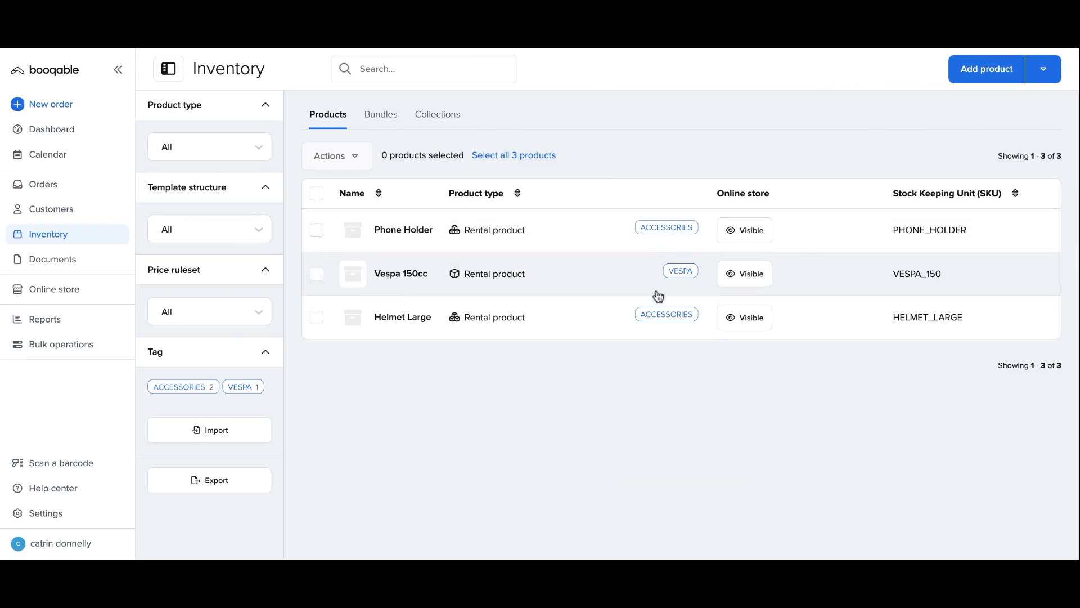
Search the inventory for ACCESSORIES and clear the search.
click(379, 70)
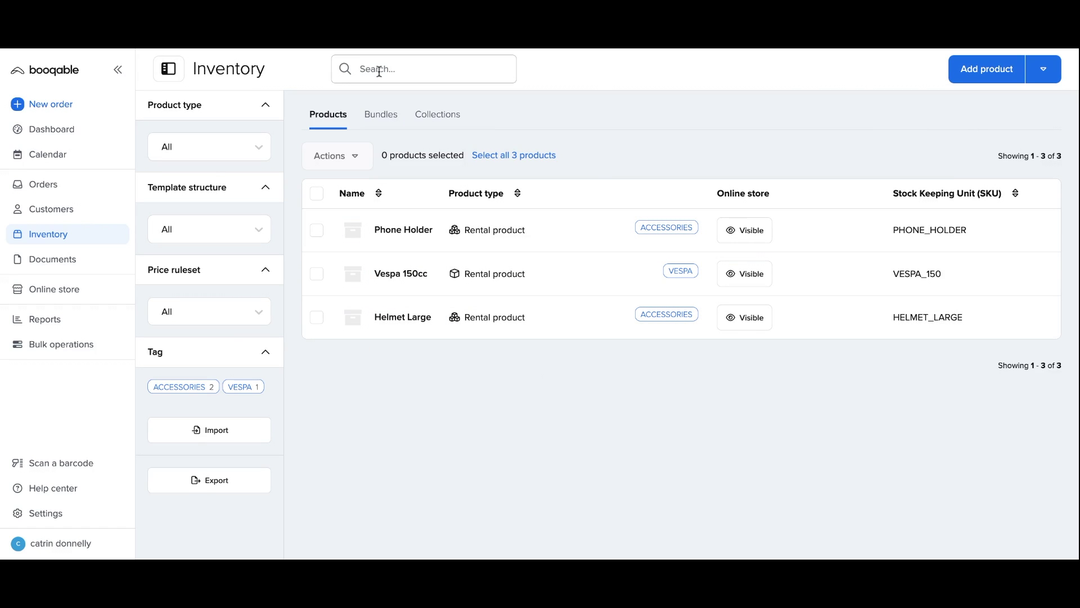
text(ACCESSORIES)
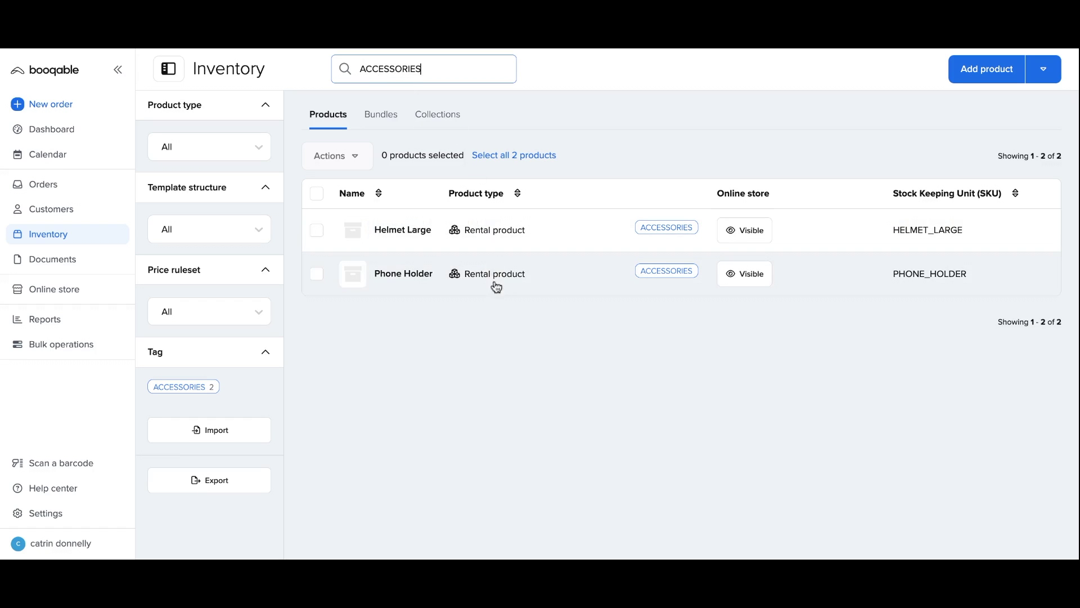
double_click(412, 70)
key(BackSpace)
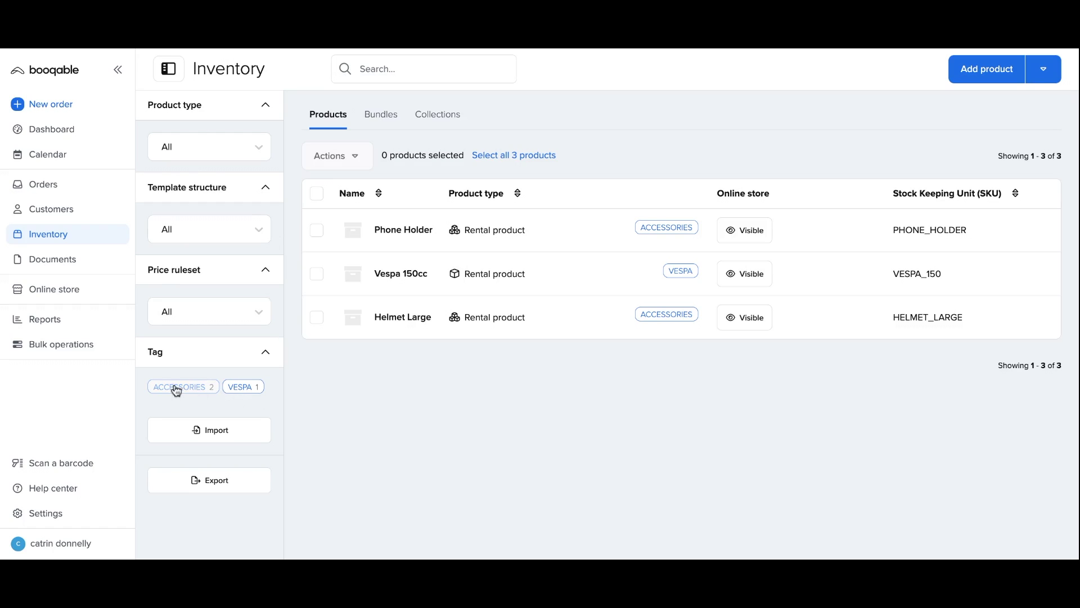
Filter the product list by the VESPA tag and by the ACCESSORIES tag in turn, removing each filter.
click(244, 392)
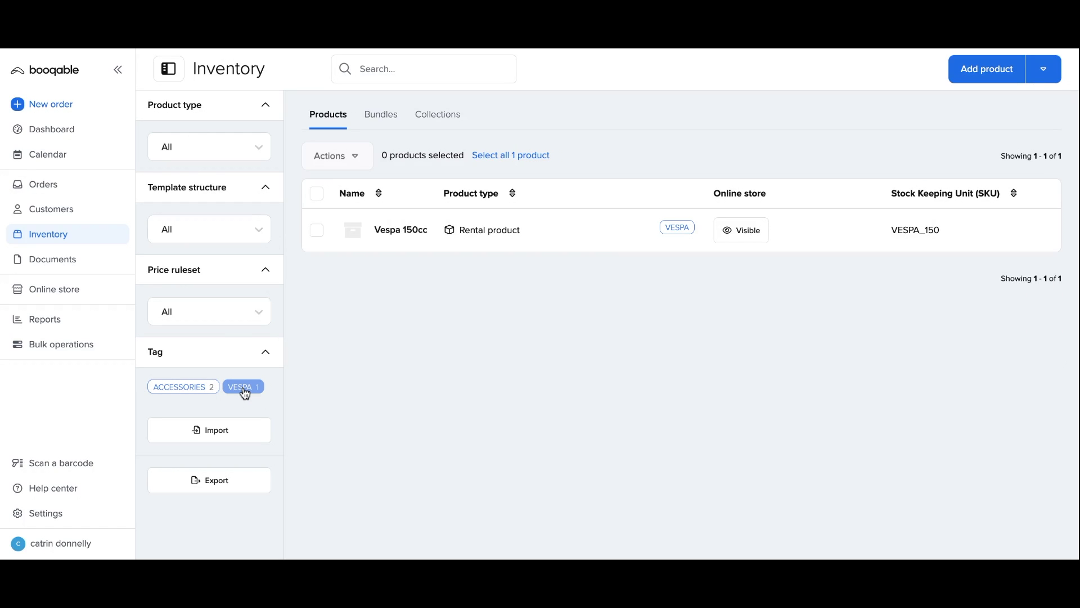
click(243, 387)
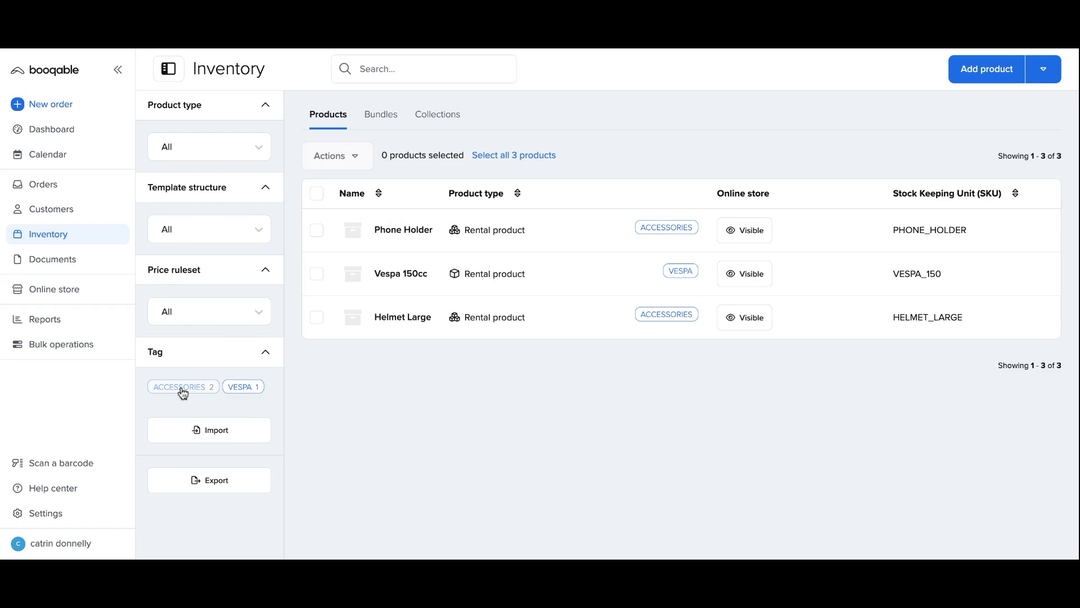
click(183, 388)
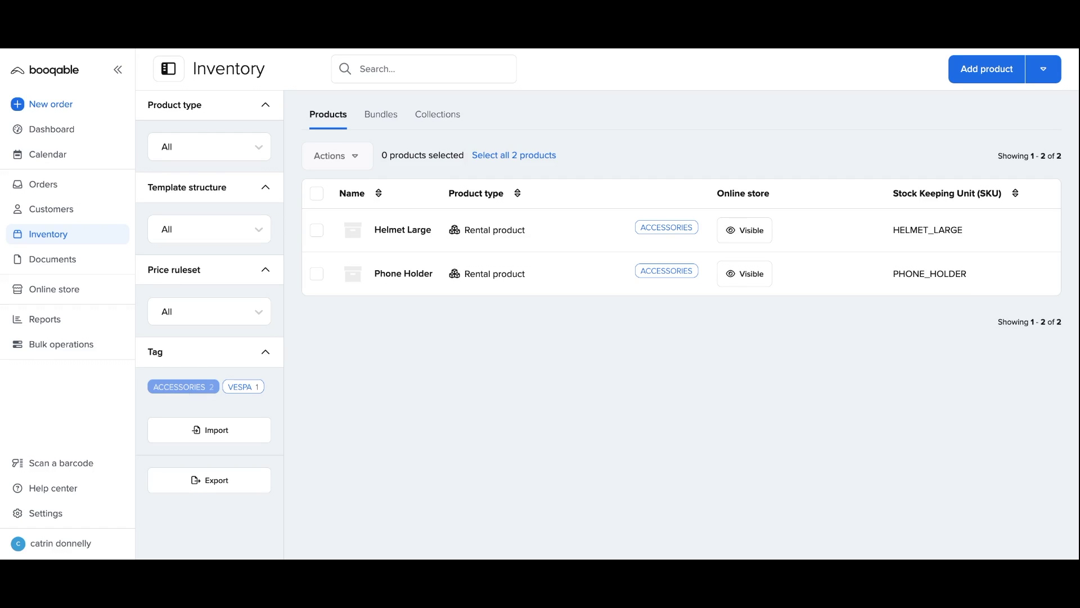
click(191, 388)
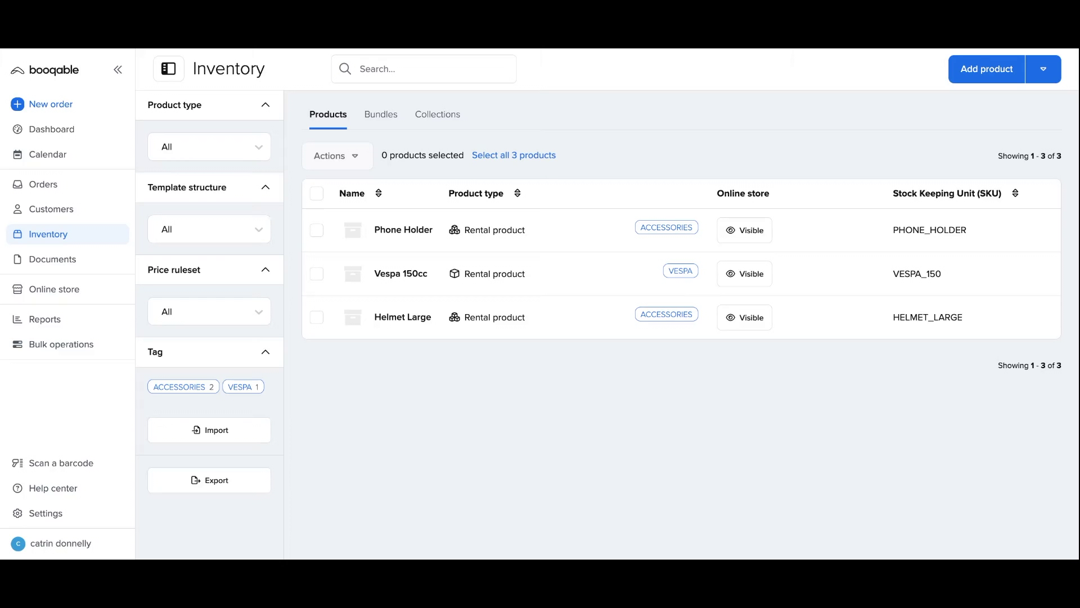
Start a bulk edit of all three inventory products and set Taxable to Yes.
click(316, 194)
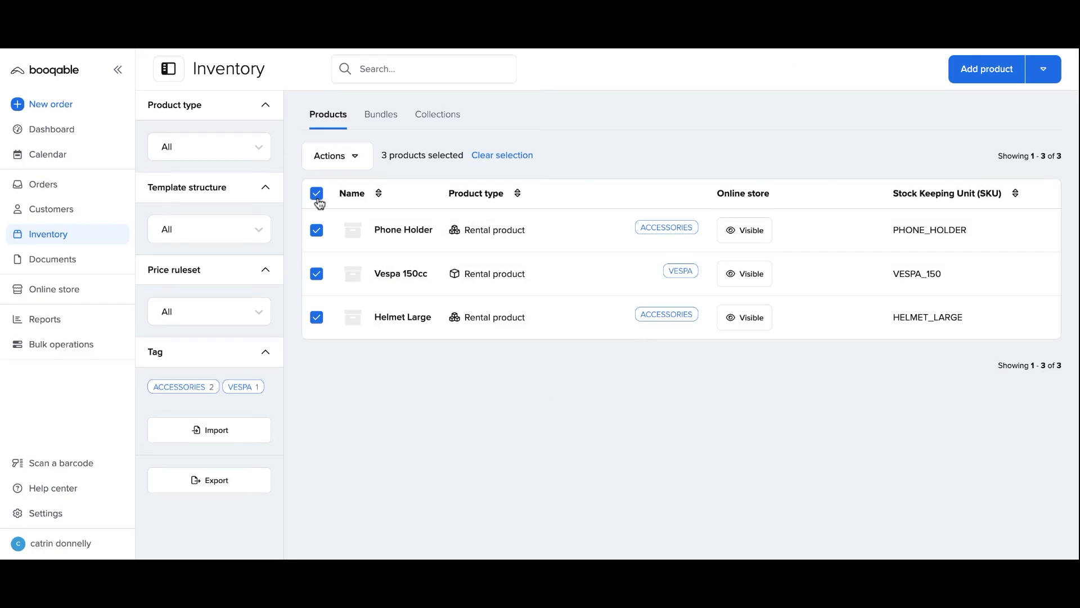
click(351, 163)
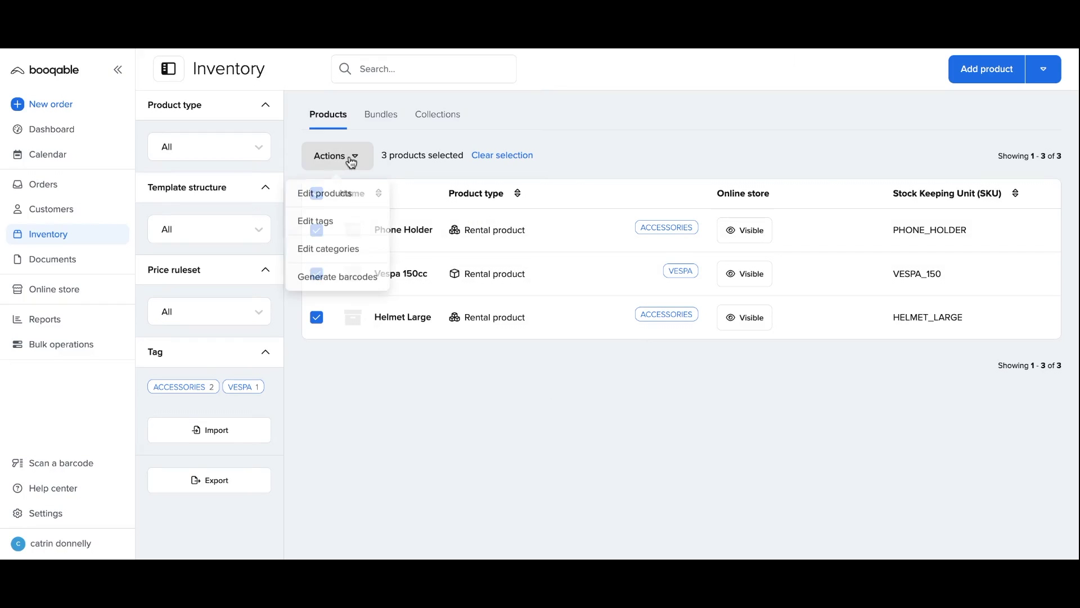
click(367, 192)
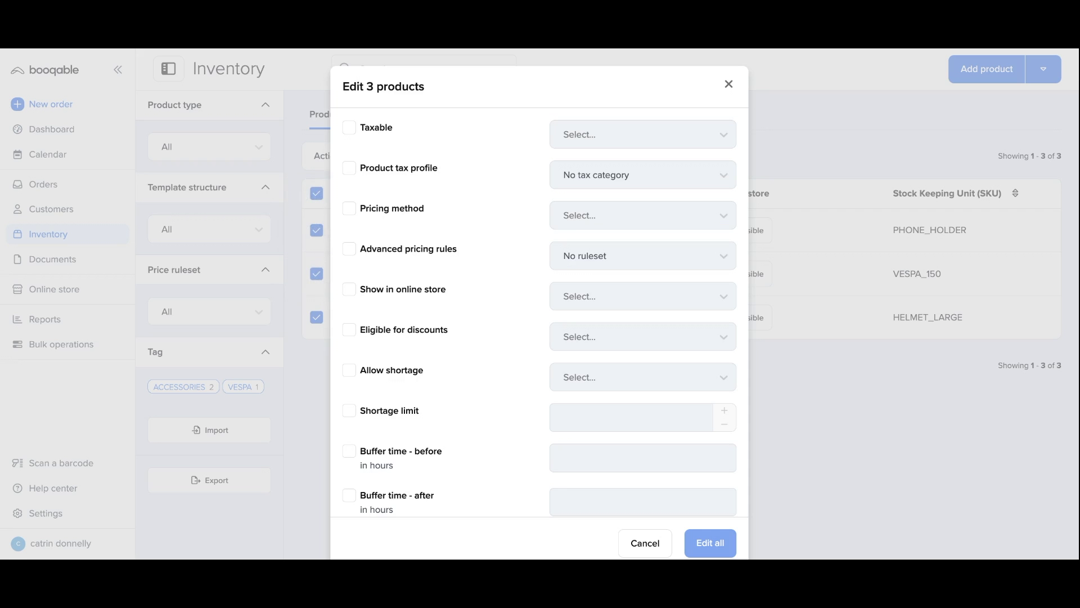
click(369, 135)
click(625, 141)
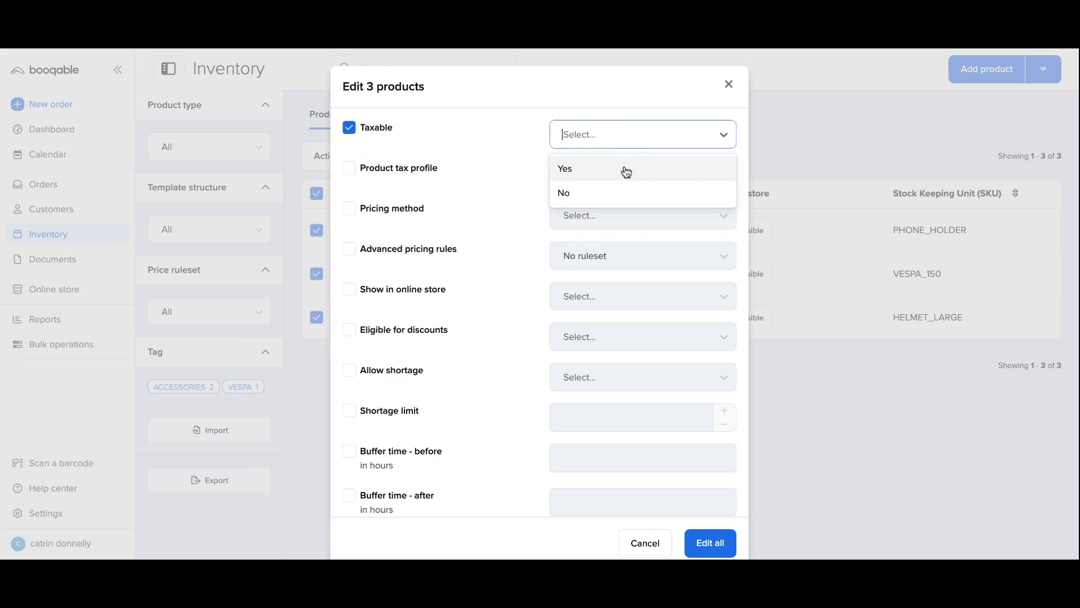
click(626, 169)
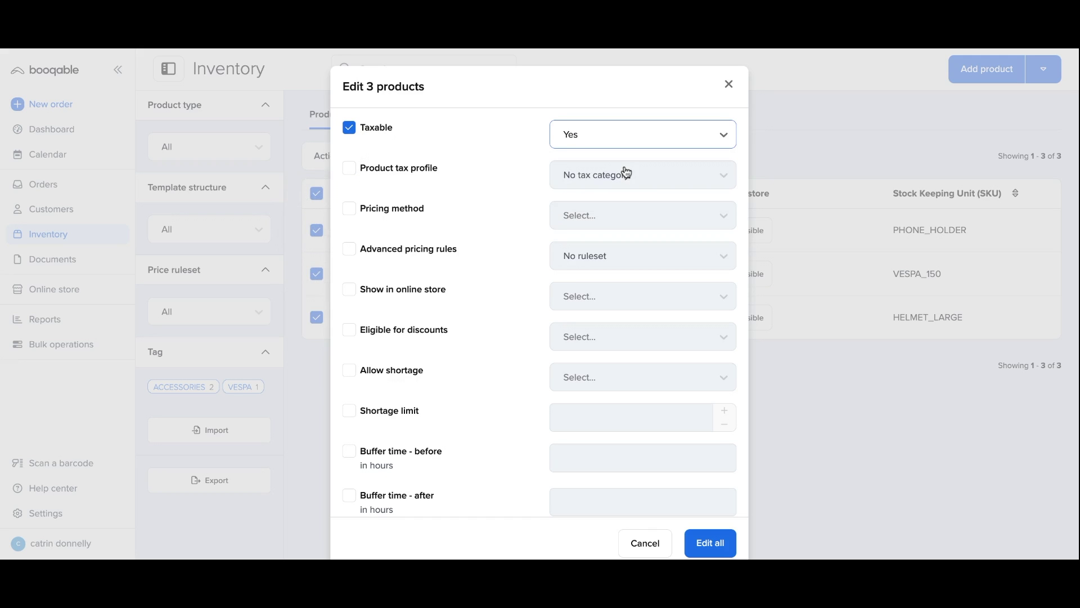
In the bulk edit, set the product tax profile to Standard Sales Tax and the advanced pricing rules to Summer Price Increase.
click(373, 179)
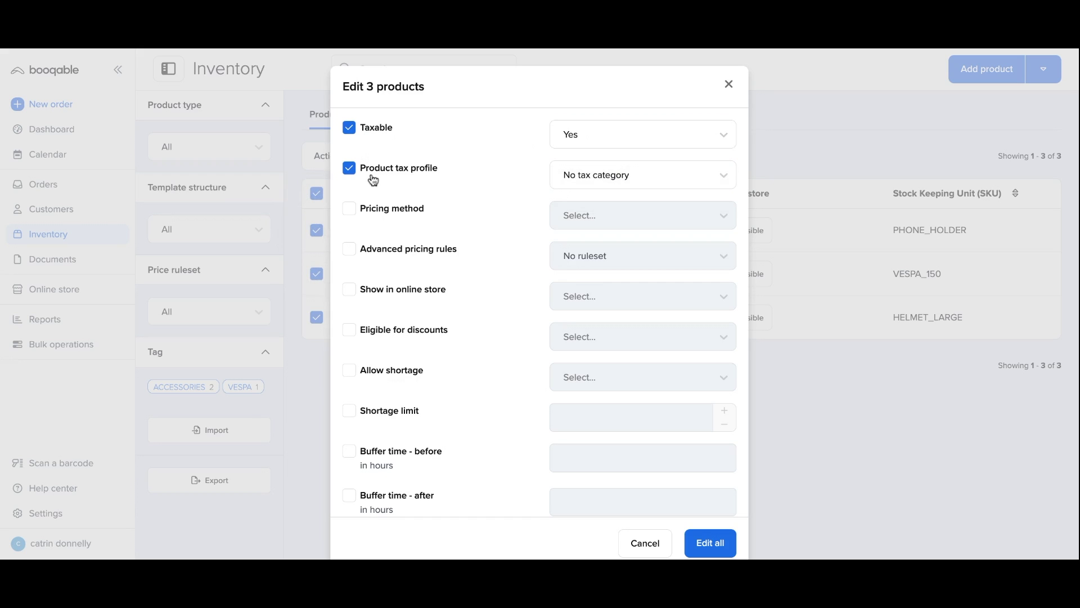
click(580, 186)
click(587, 243)
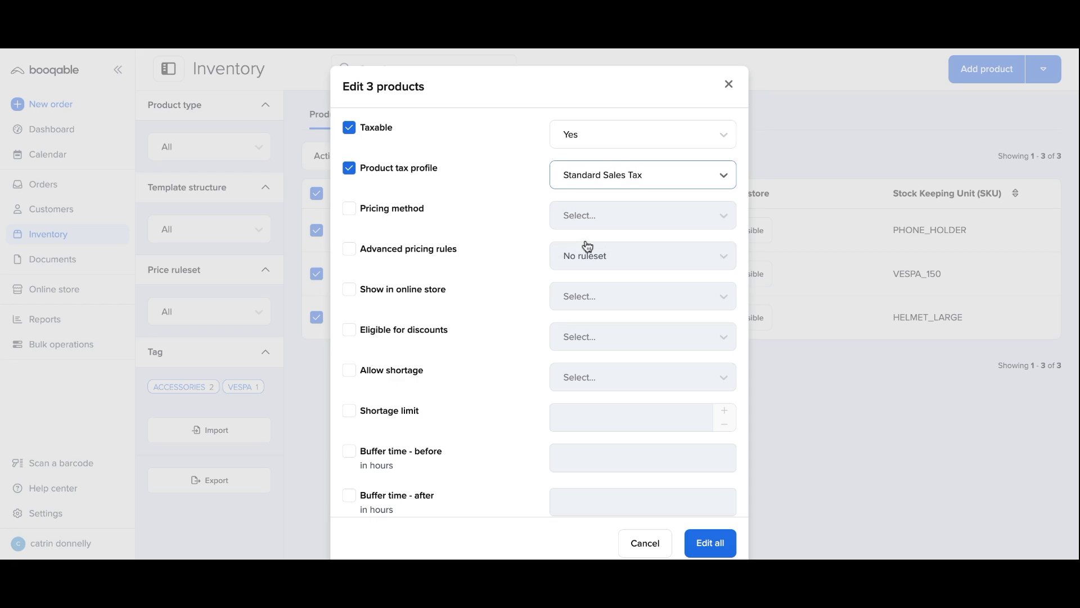
scroll(509, 262, down, 1)
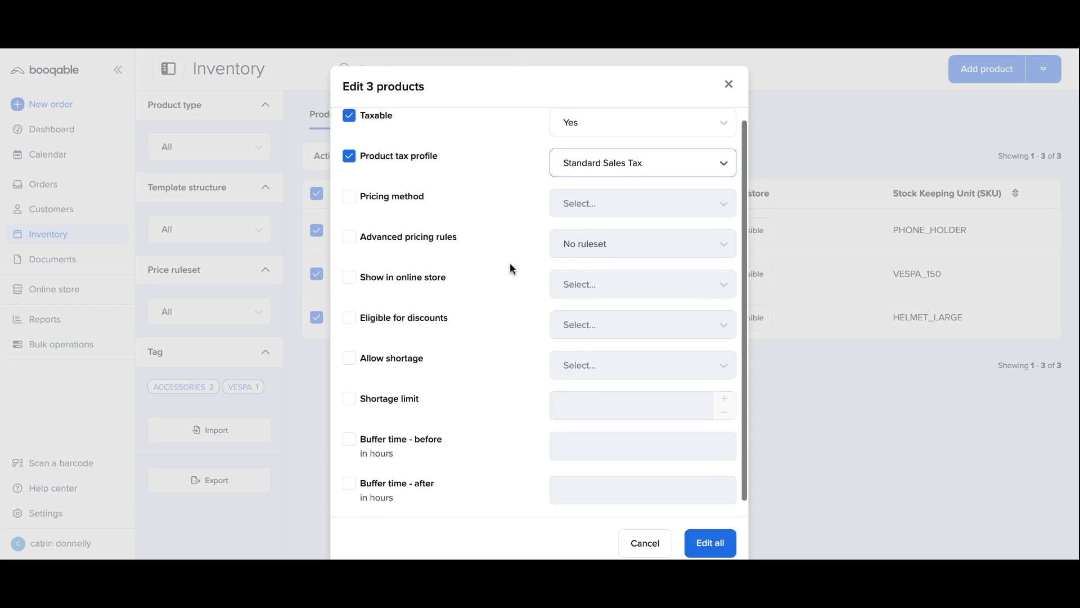
scroll(510, 263, up, 1)
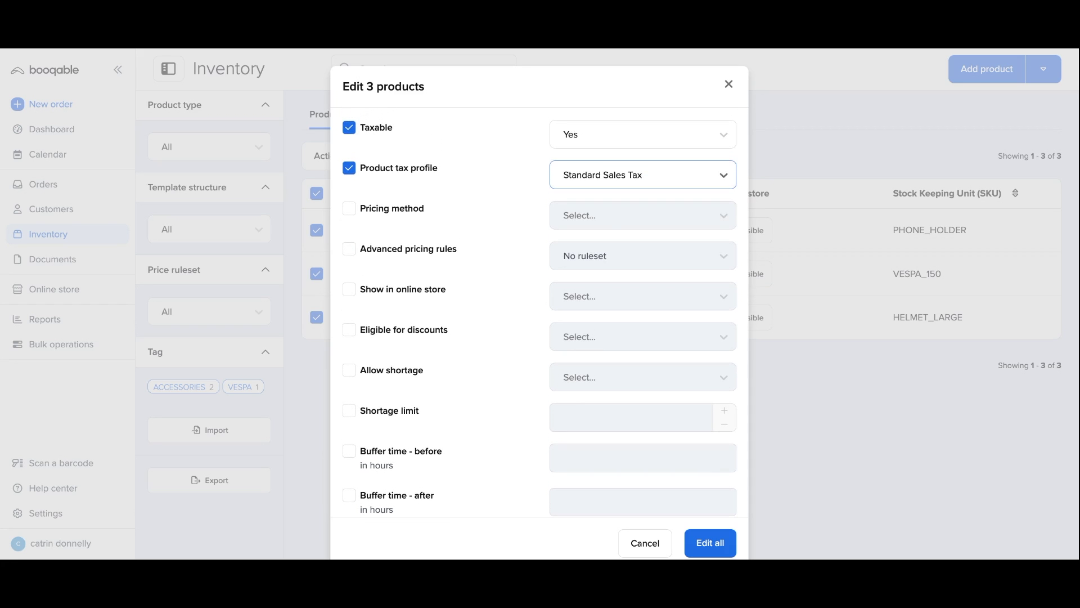
click(426, 256)
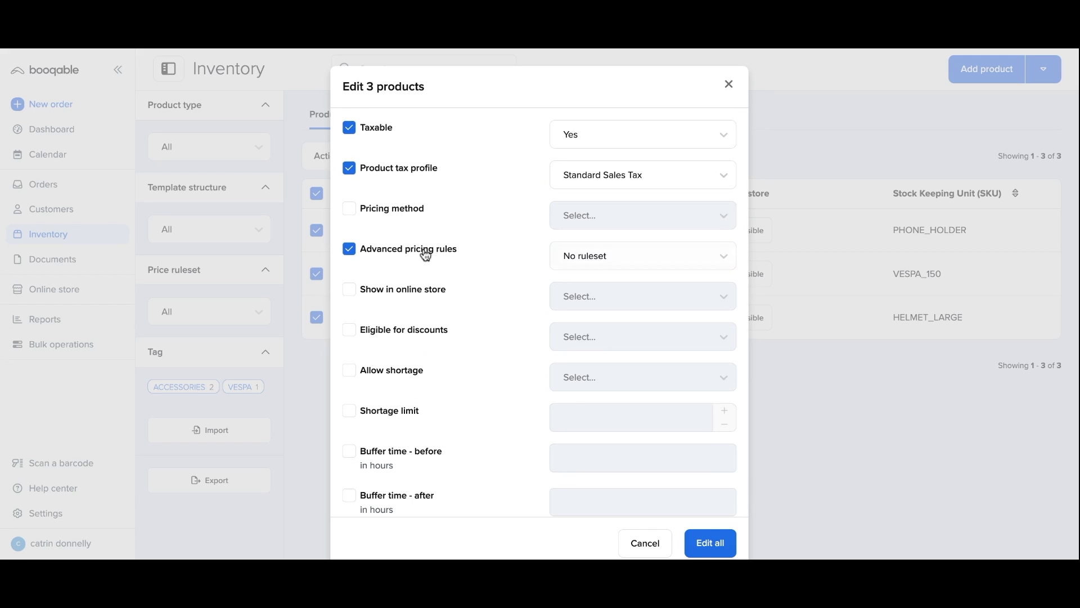
click(592, 263)
click(596, 315)
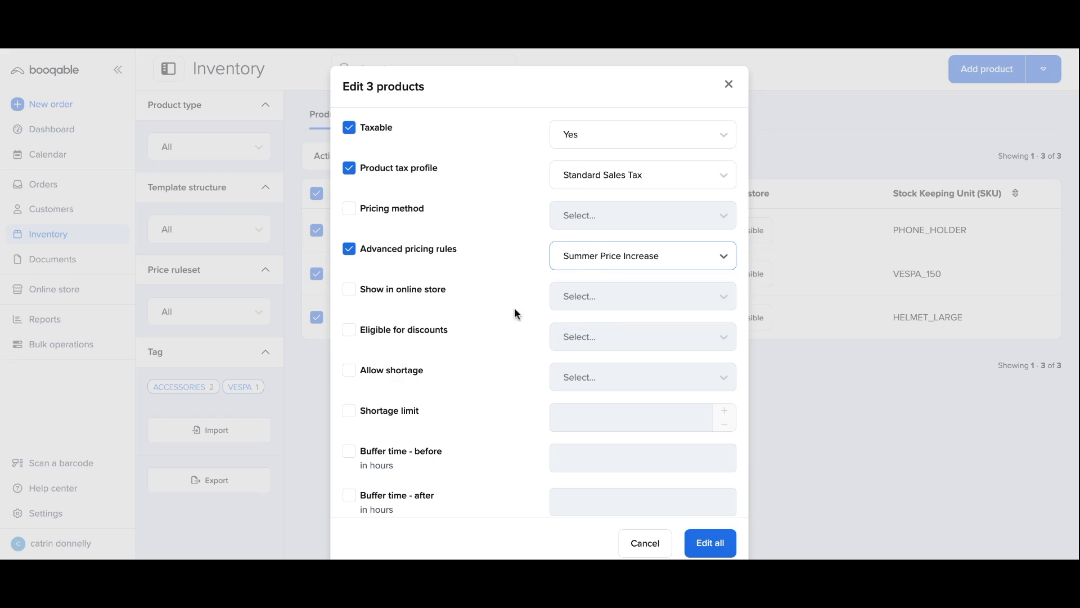
Set both Show in online store and Eligible for discounts to Yes in the bulk edit.
click(414, 293)
click(566, 303)
click(574, 329)
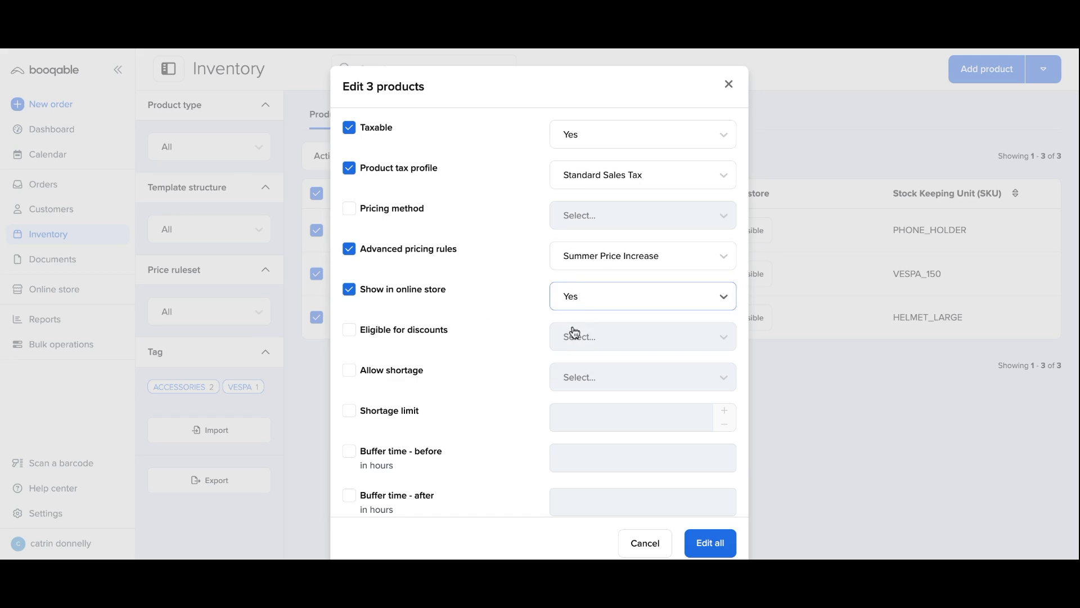
click(425, 337)
click(595, 344)
click(598, 383)
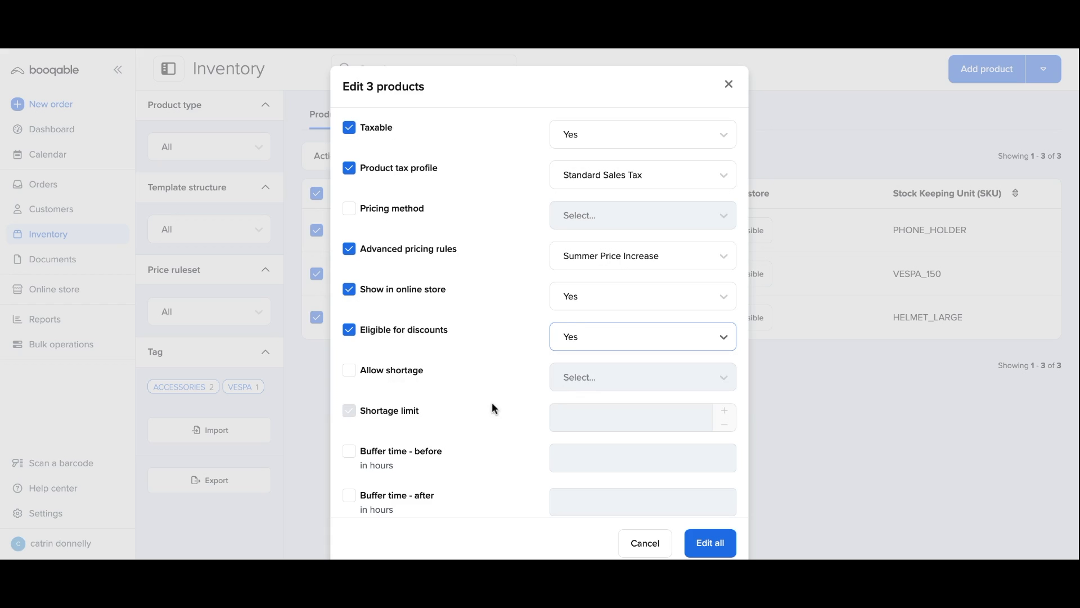
Set the buffer time before and after to 2 hours each and apply the bulk edit to all products.
scroll(492, 403, down, 1)
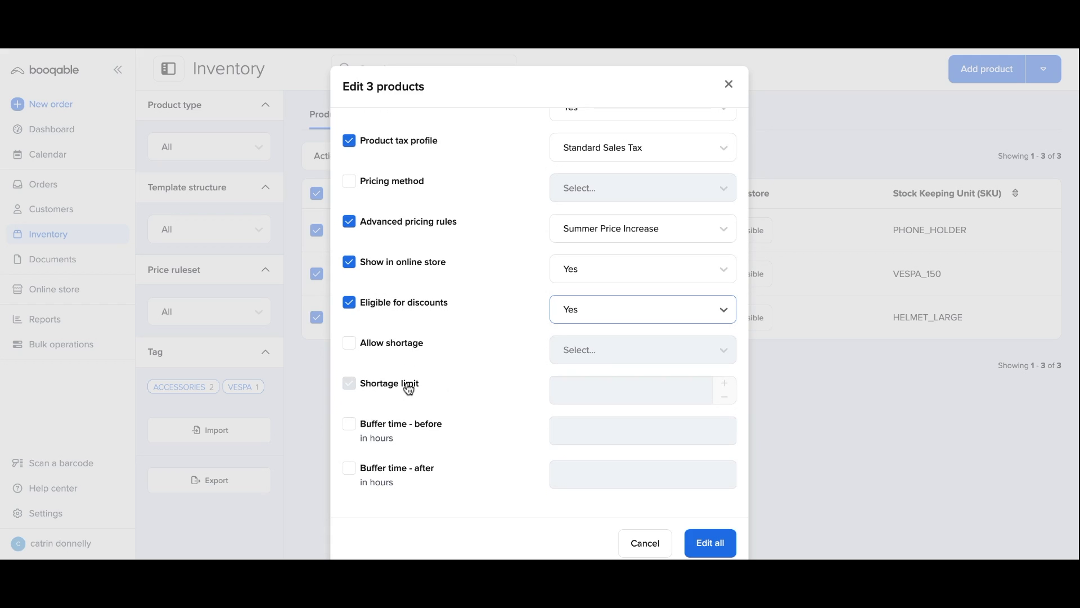
click(407, 445)
click(560, 429)
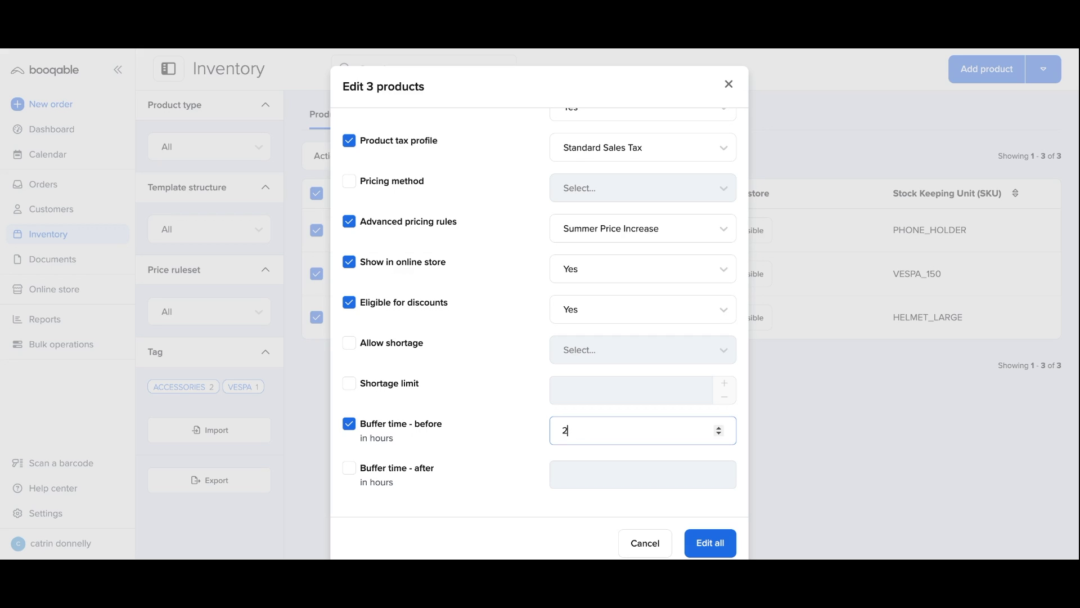
click(508, 478)
click(601, 468)
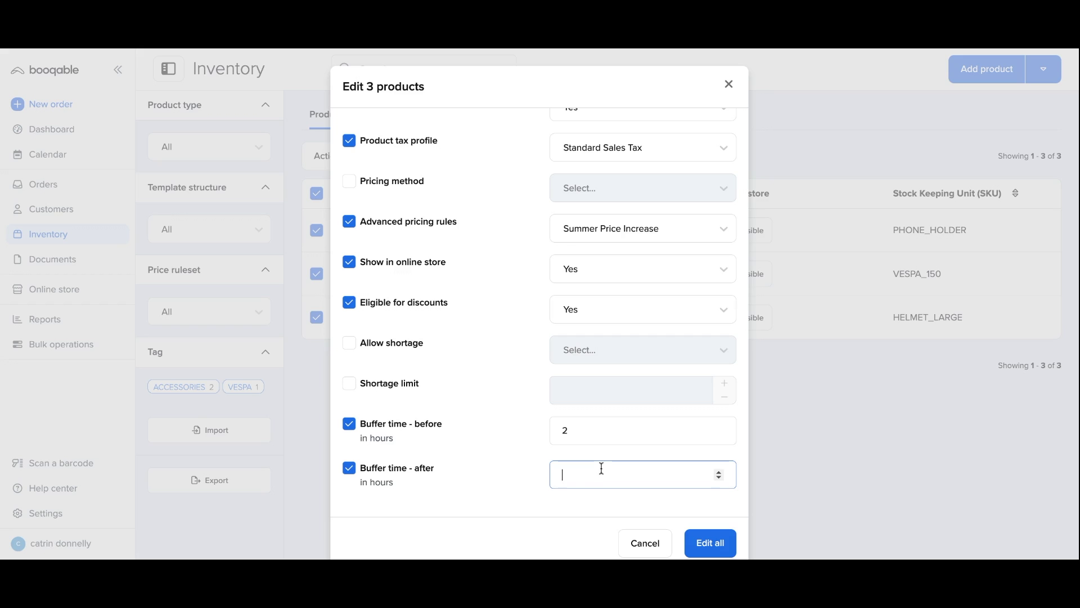
click(513, 493)
scroll(512, 493, up, 2)
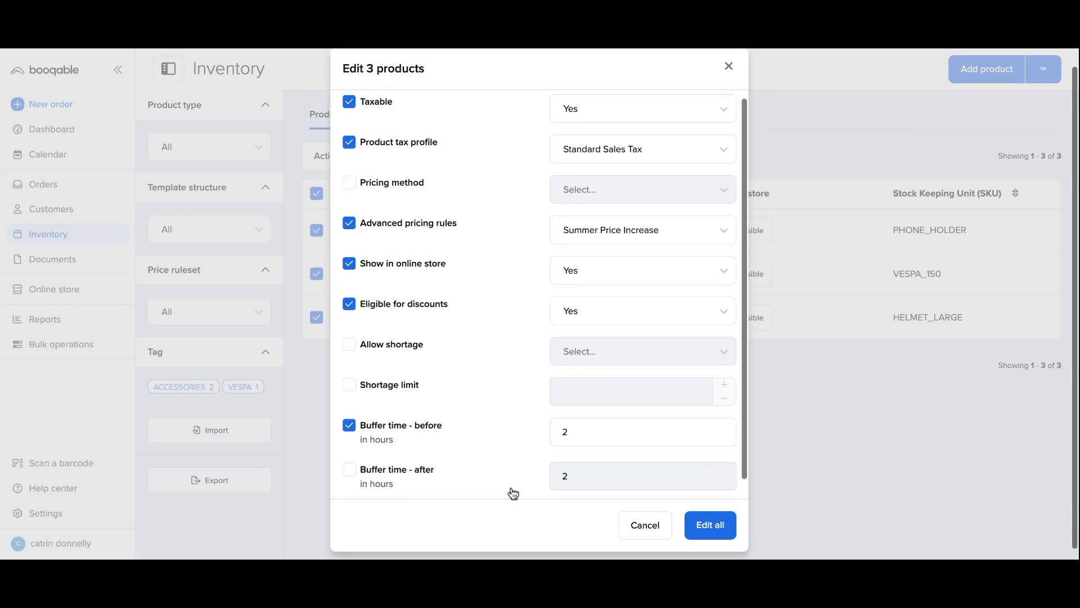
click(439, 479)
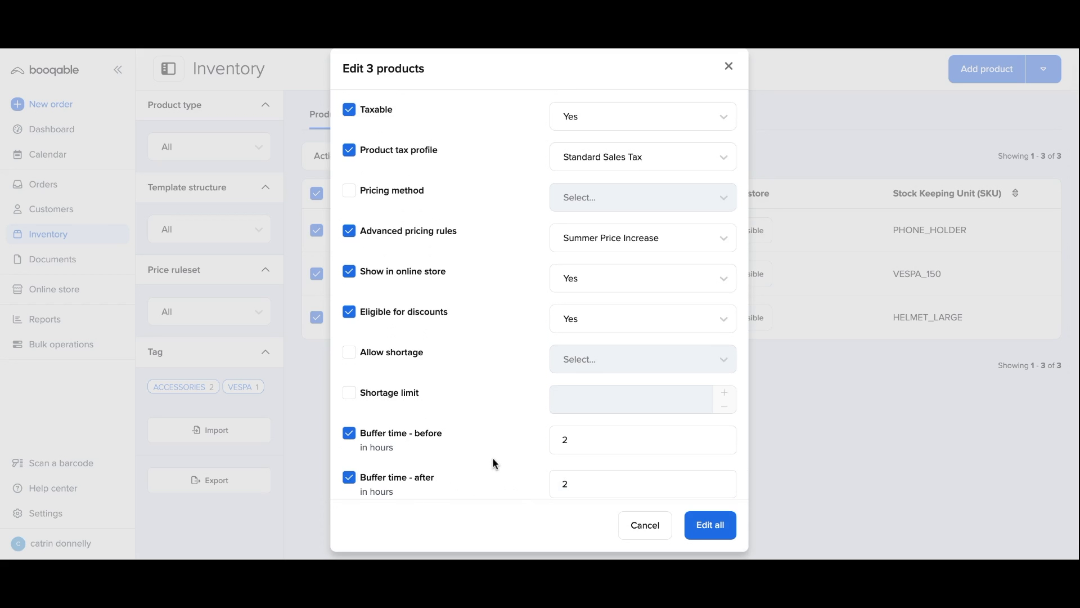
scroll(491, 462, down, 1)
scroll(498, 464, up, 1)
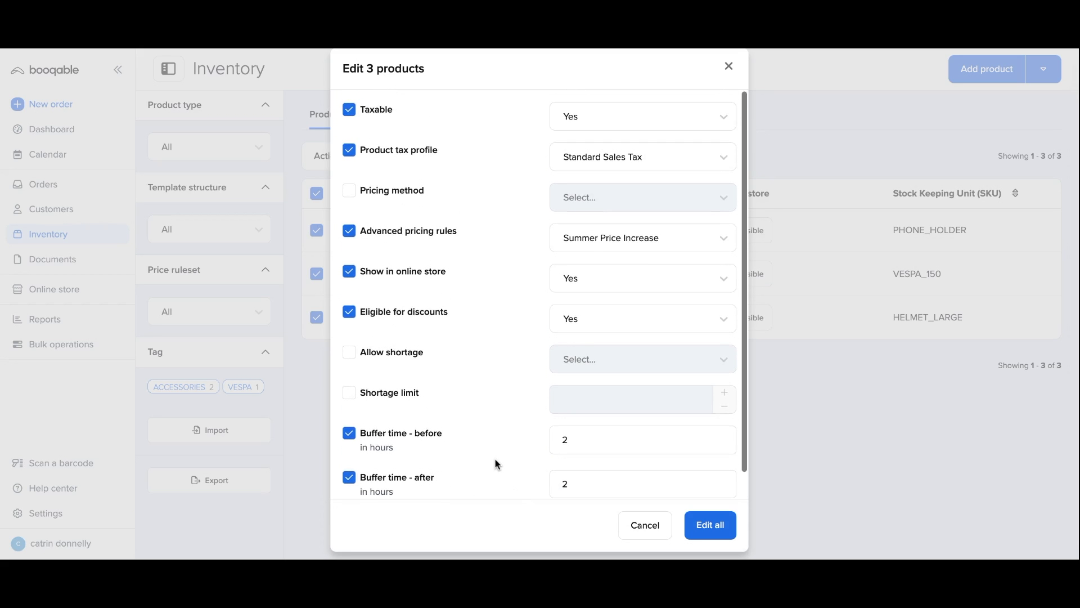
scroll(498, 464, down, 1)
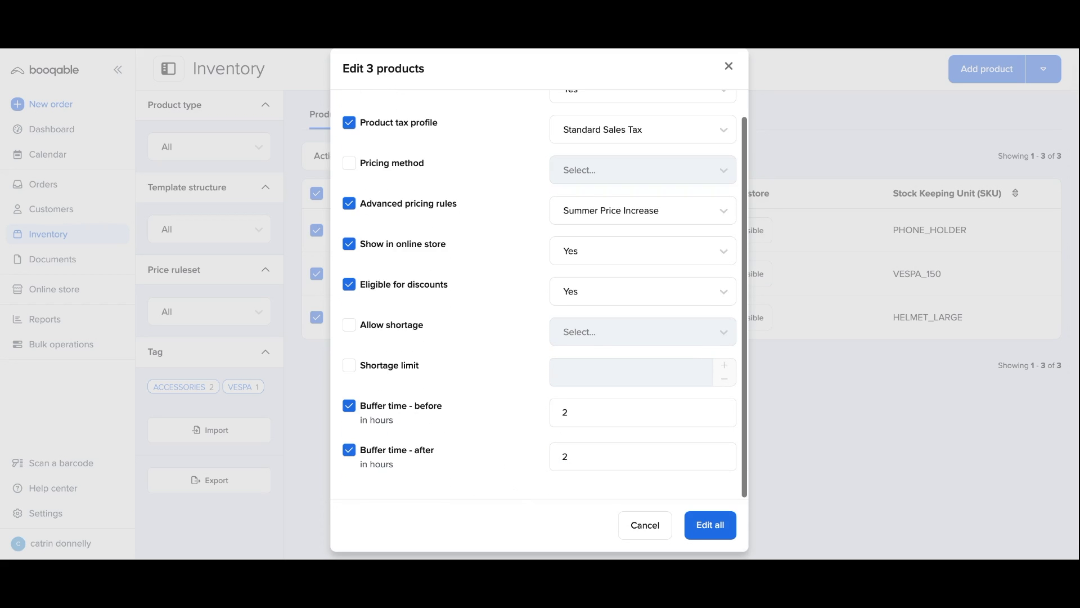
click(718, 535)
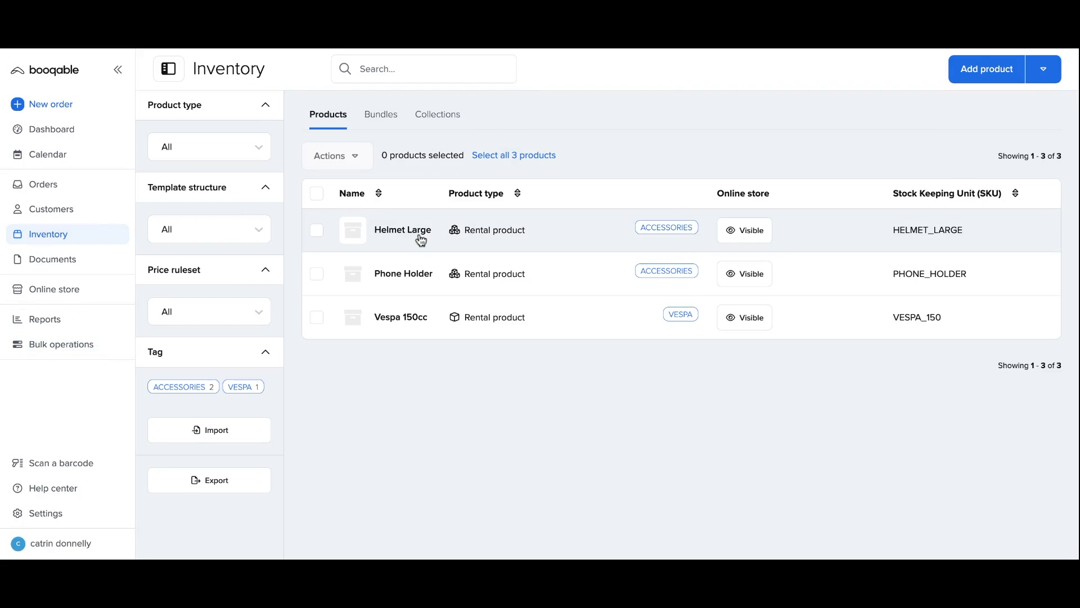
Open Vespa 150cc, check its pricing ruleset, tax and discount options and buffer times, and return to the product list.
click(410, 317)
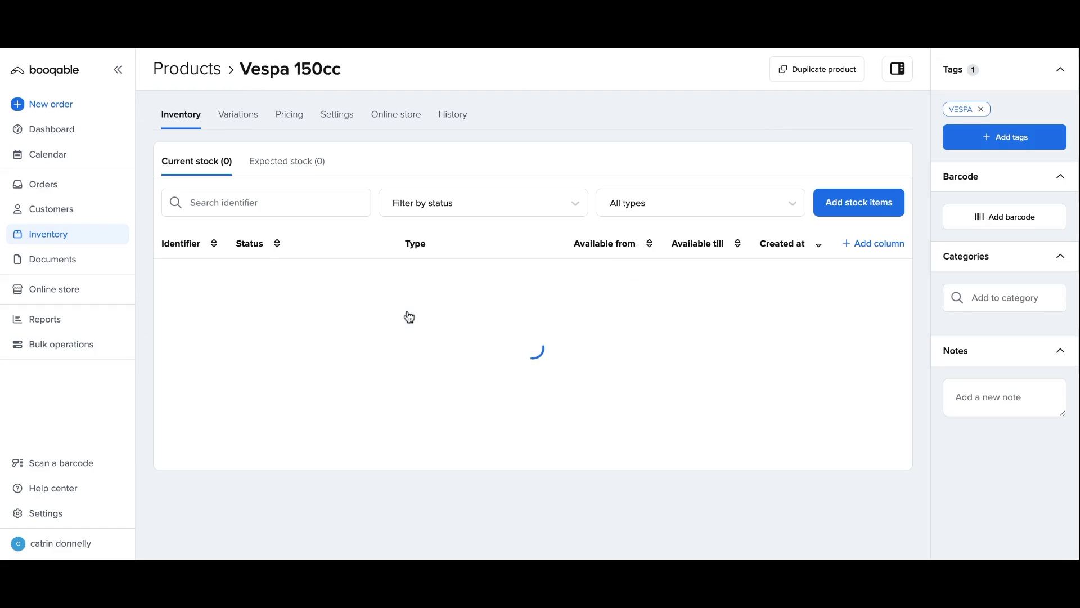
click(288, 118)
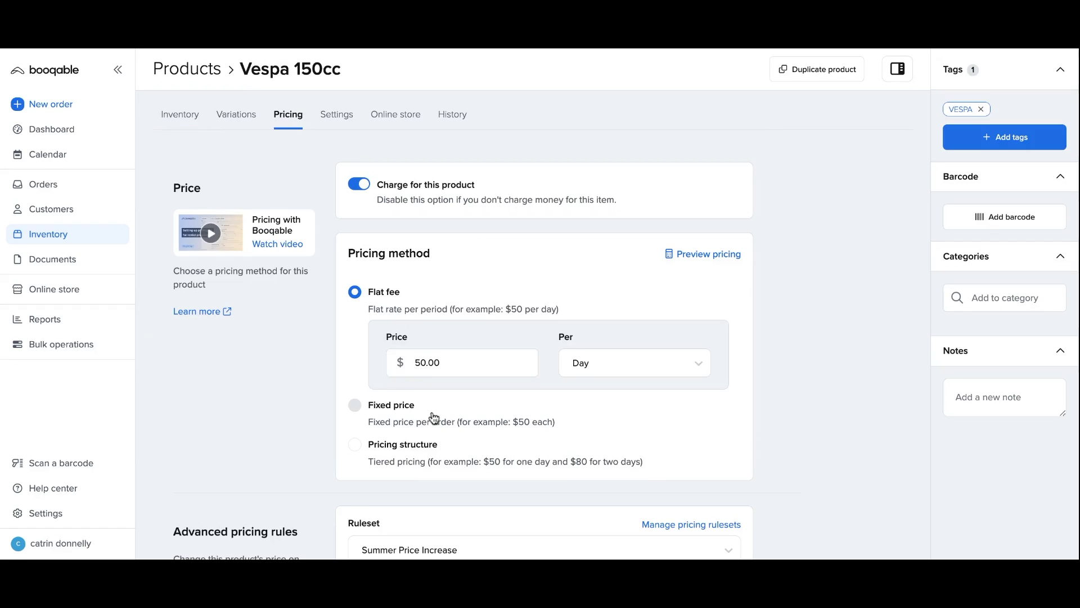
scroll(434, 417, down, 7)
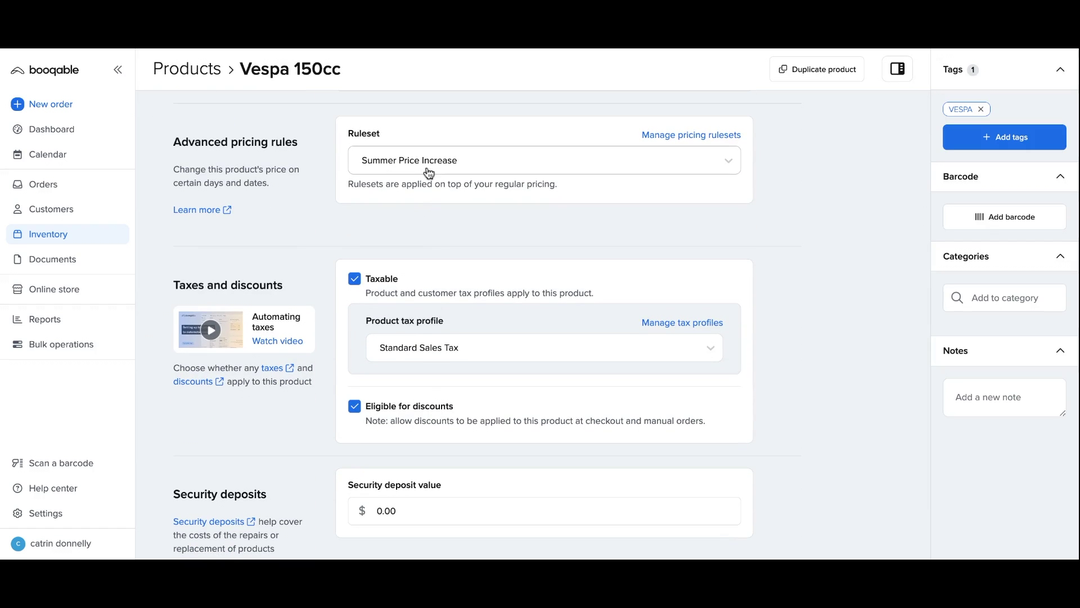
scroll(441, 355, down, 2)
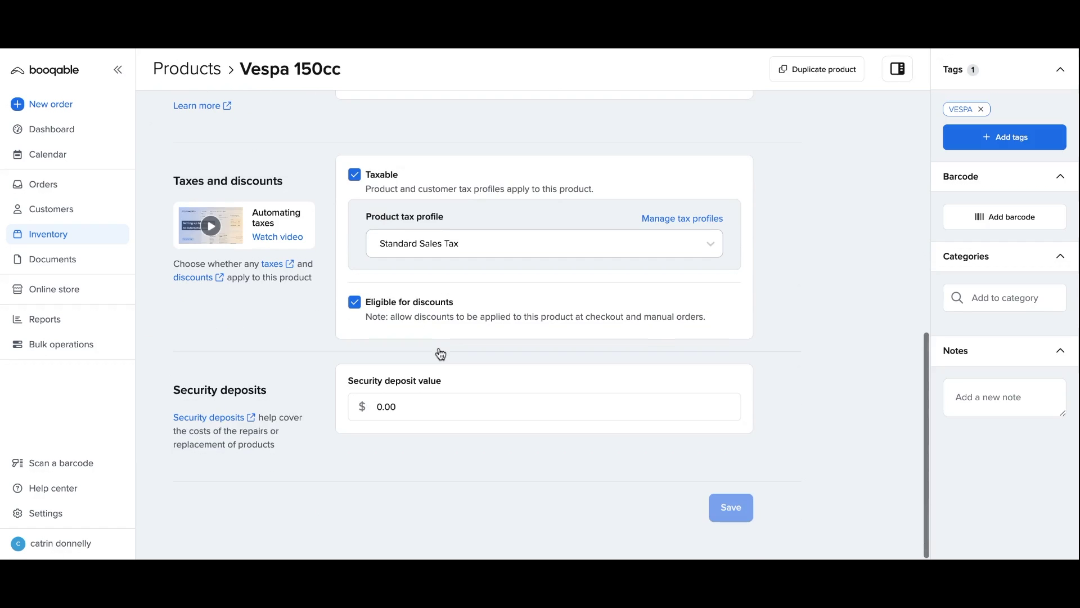
scroll(442, 354, up, 9)
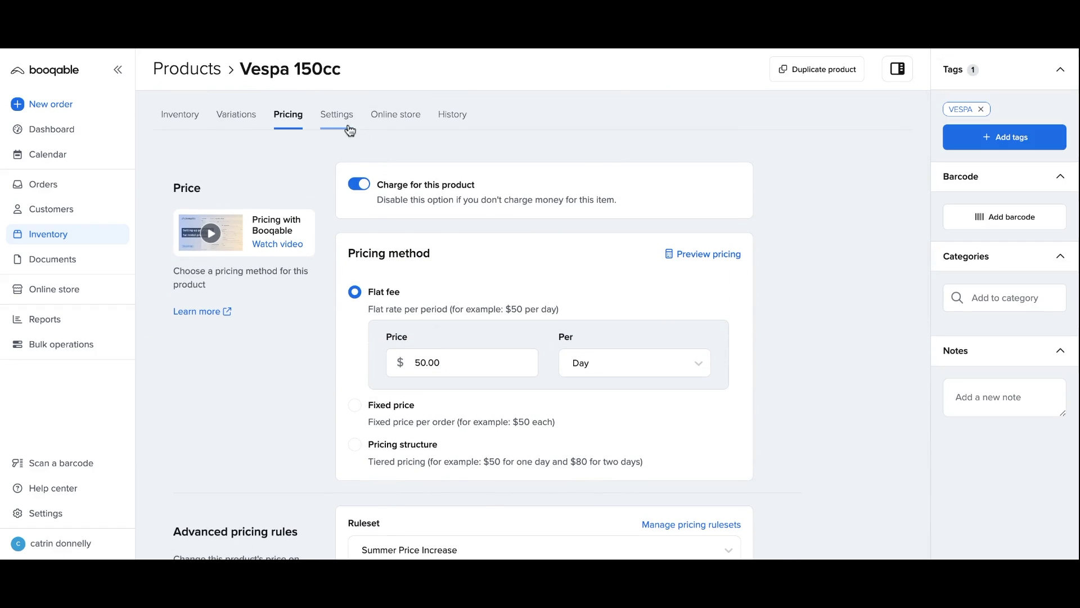
click(344, 125)
scroll(401, 338, down, 9)
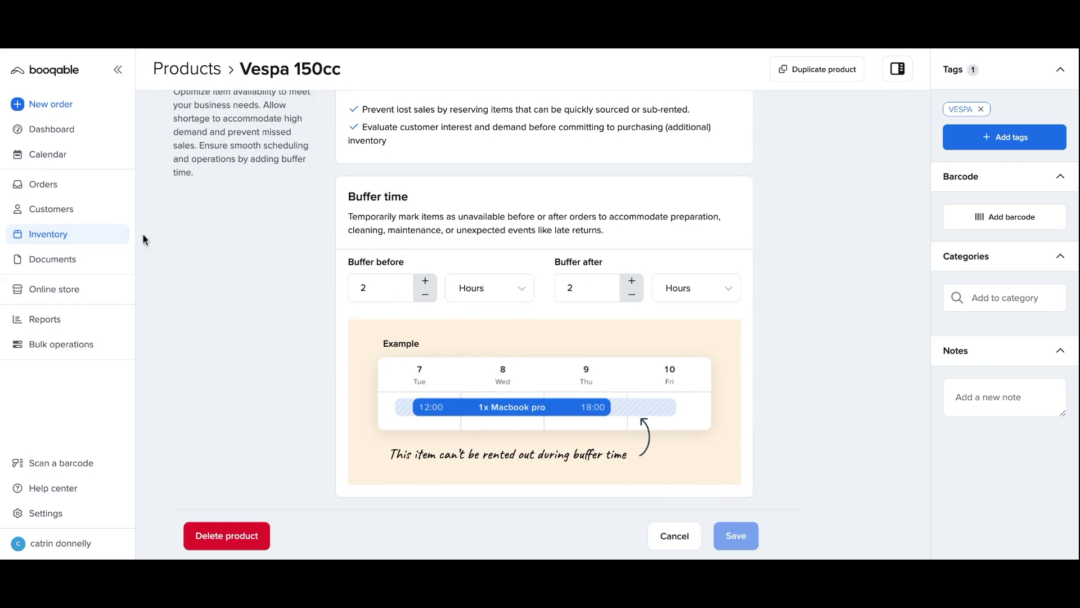
click(97, 236)
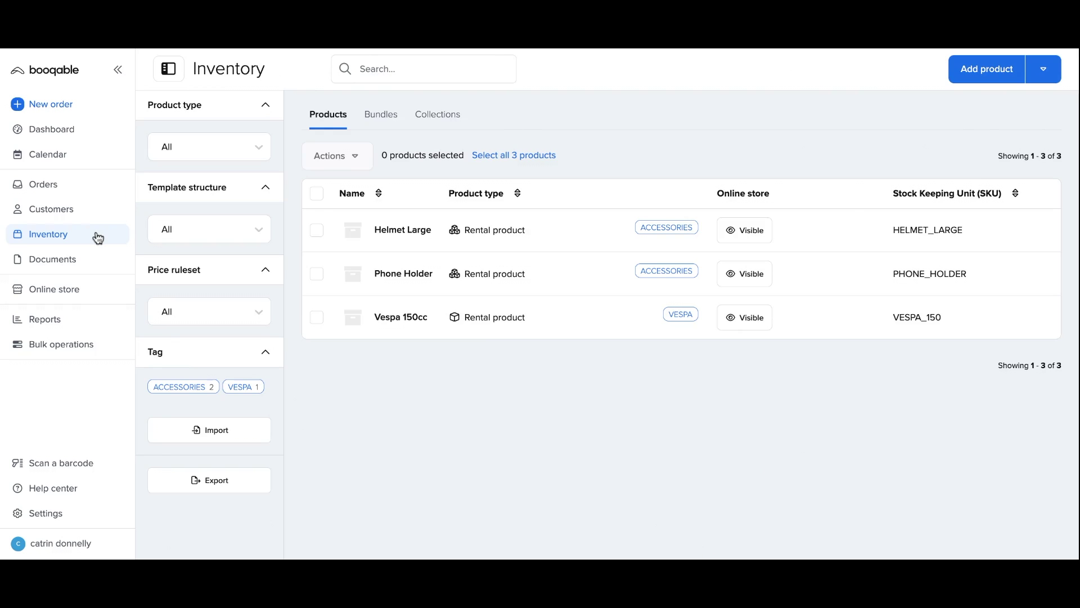
Review the price tiers and automatic increments of All Scooters - Pricing Template in the pricing settings, and return to the inventory.
click(56, 513)
click(171, 285)
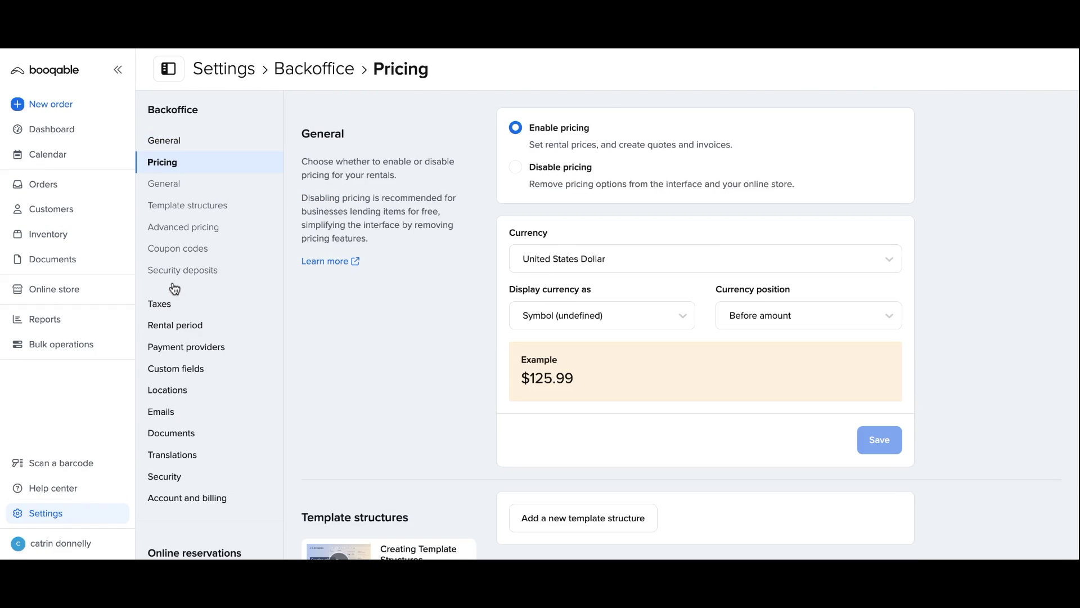
scroll(513, 312, down, 5)
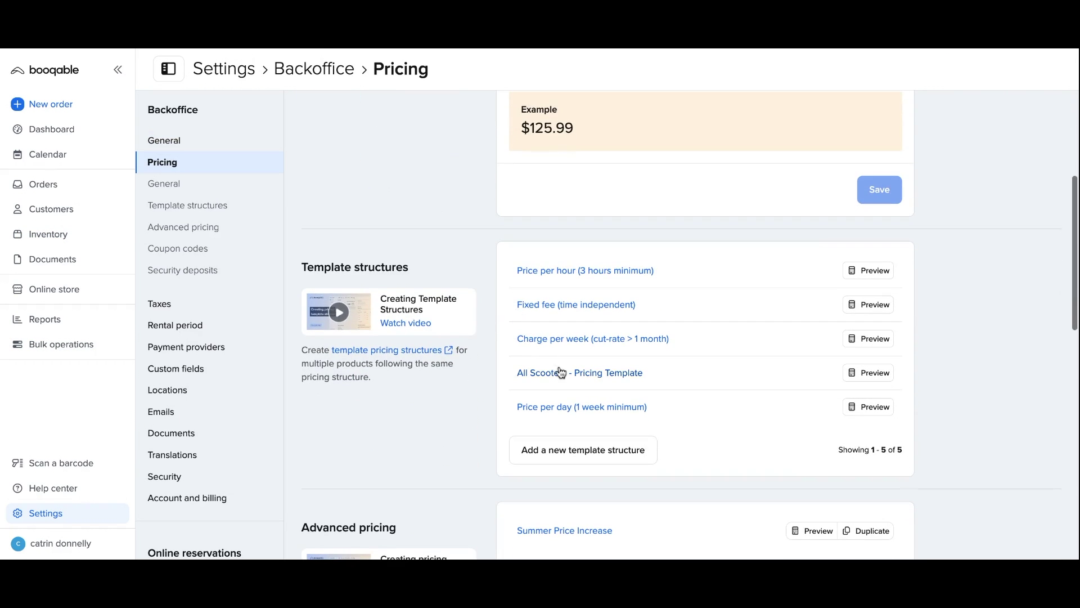
click(558, 373)
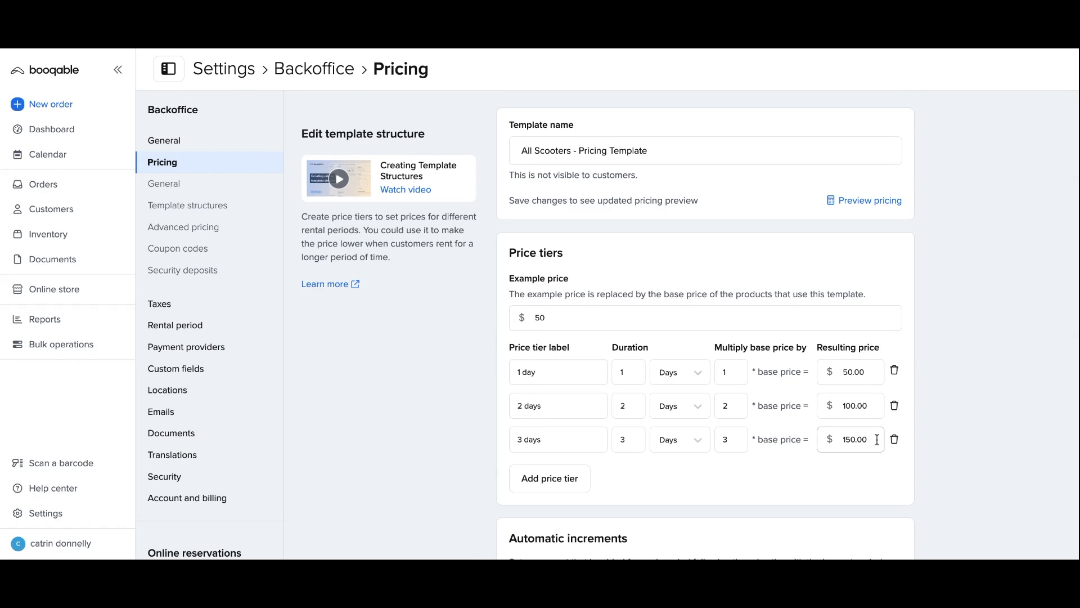
scroll(877, 440, down, 2)
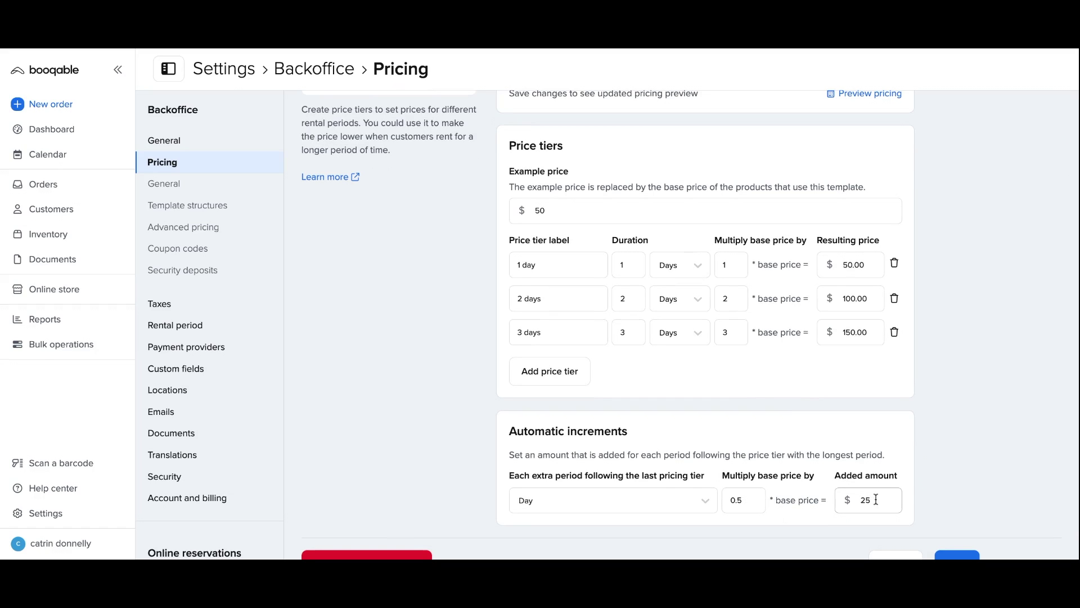
click(96, 234)
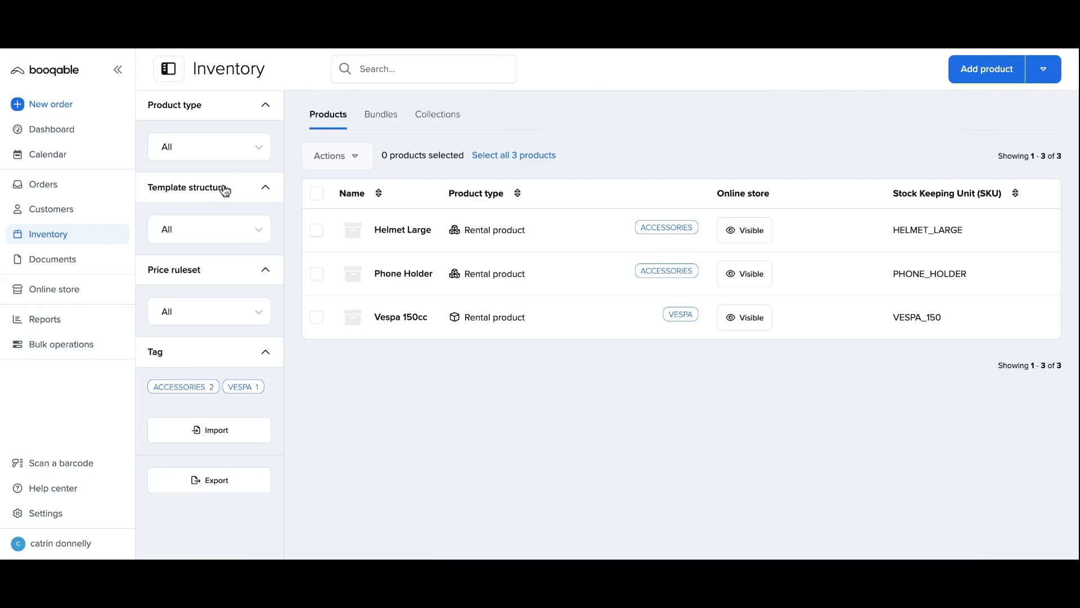
Start a bulk edit for Vespa 150cc only and set its pricing method to Pricing structure.
click(317, 323)
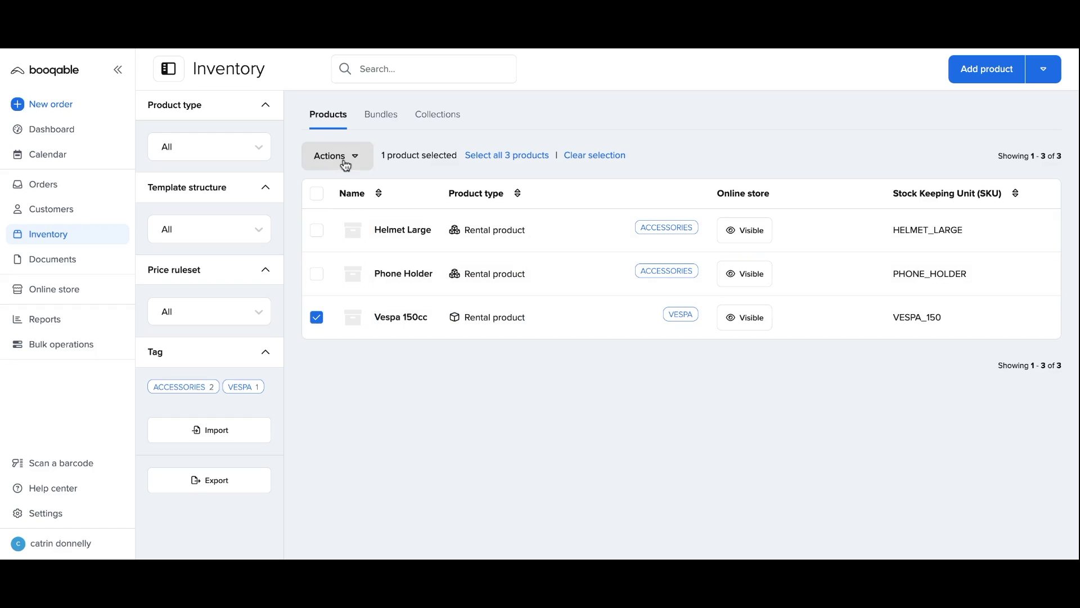
click(346, 165)
click(340, 194)
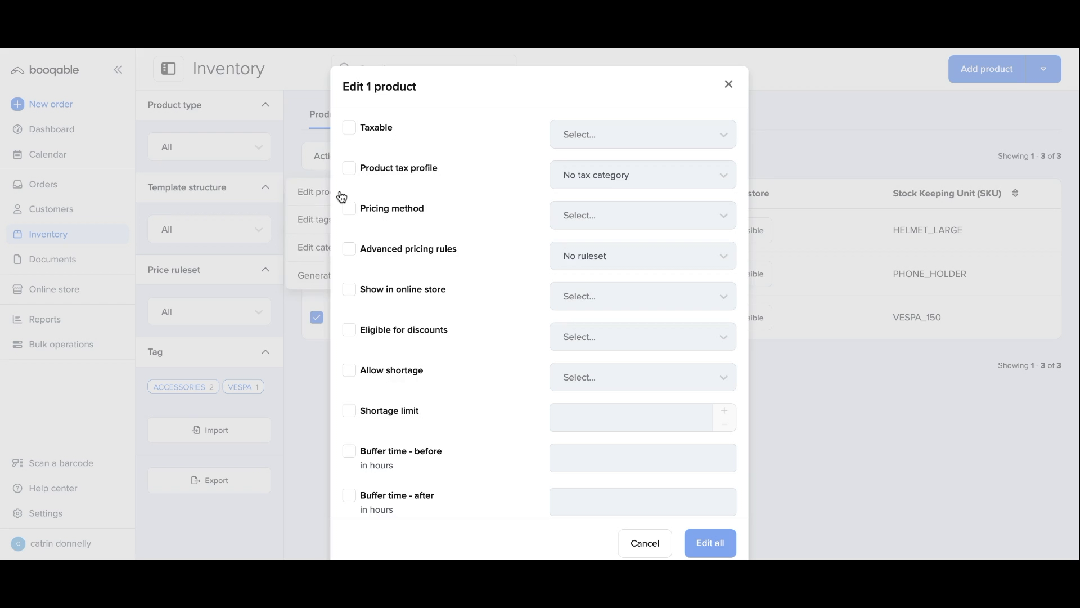
click(378, 211)
click(591, 216)
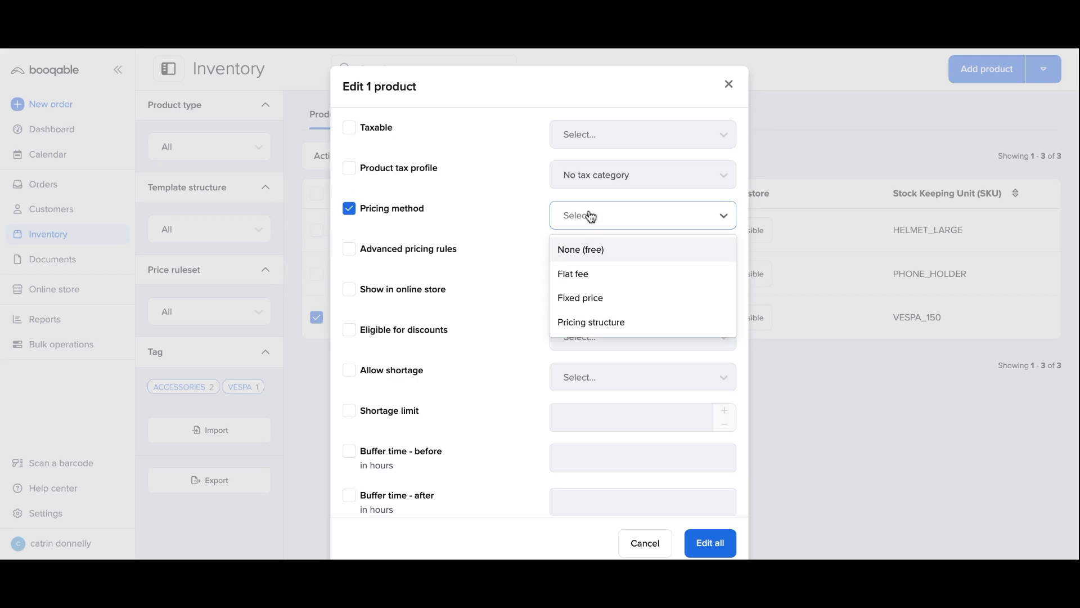
click(595, 323)
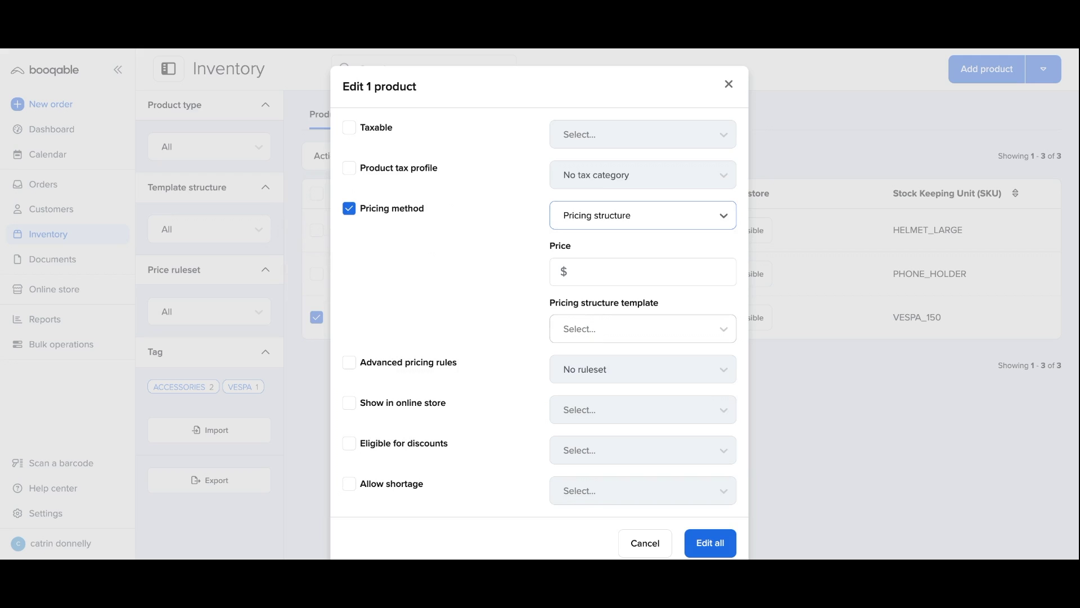
Set the price to $50 with the All Scooters - Pricing Template structure, and apply the bulk edit.
click(590, 278)
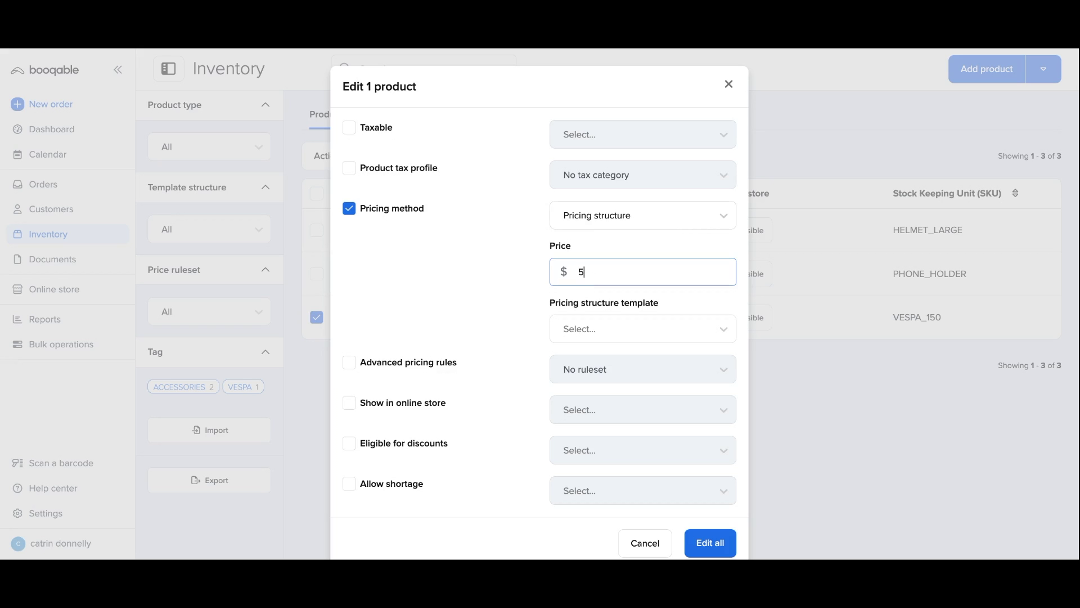
click(602, 326)
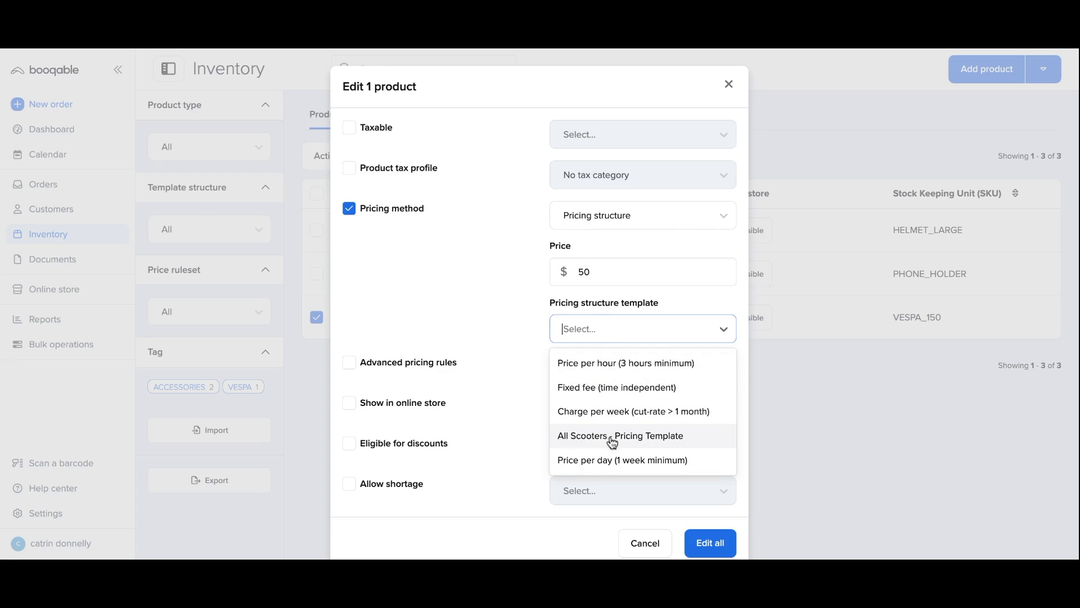
click(613, 436)
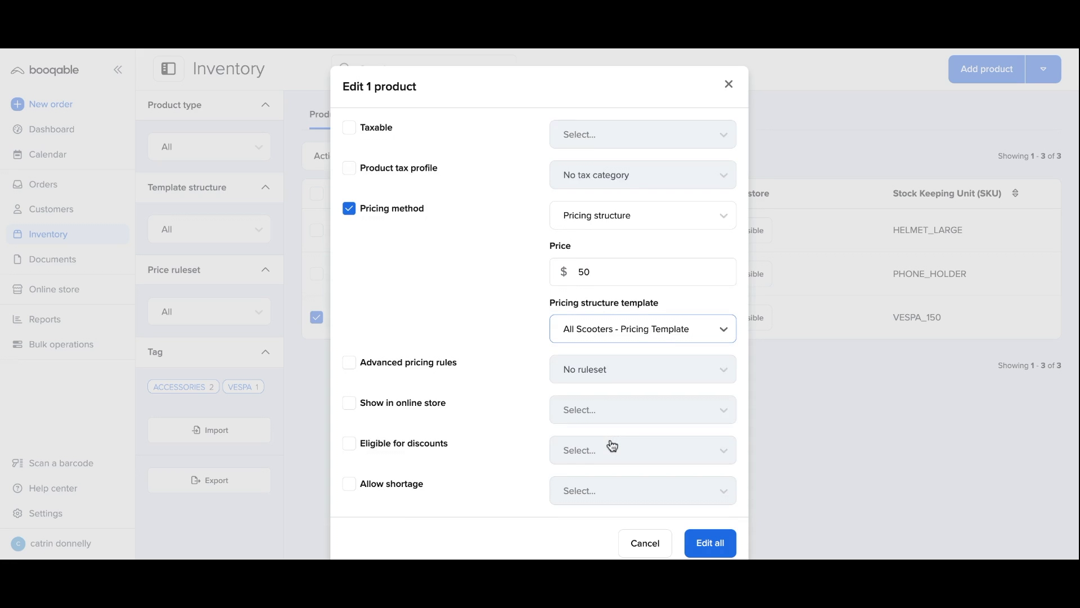
scroll(611, 445, down, 5)
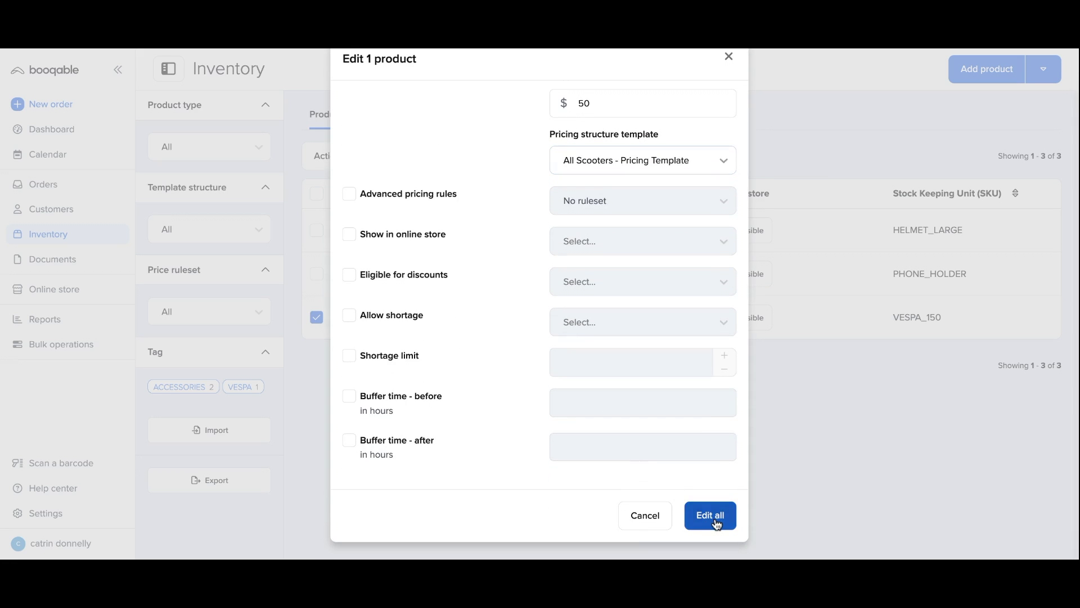
click(712, 515)
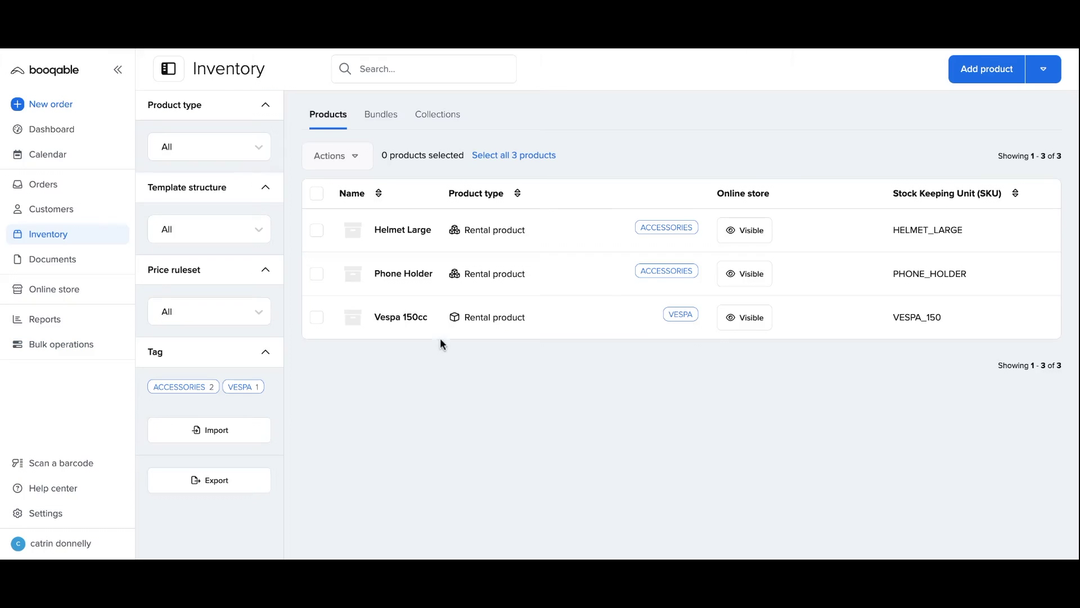
Open Vespa 150cc, check its pricing method, base price and template, and return to the product list.
click(438, 334)
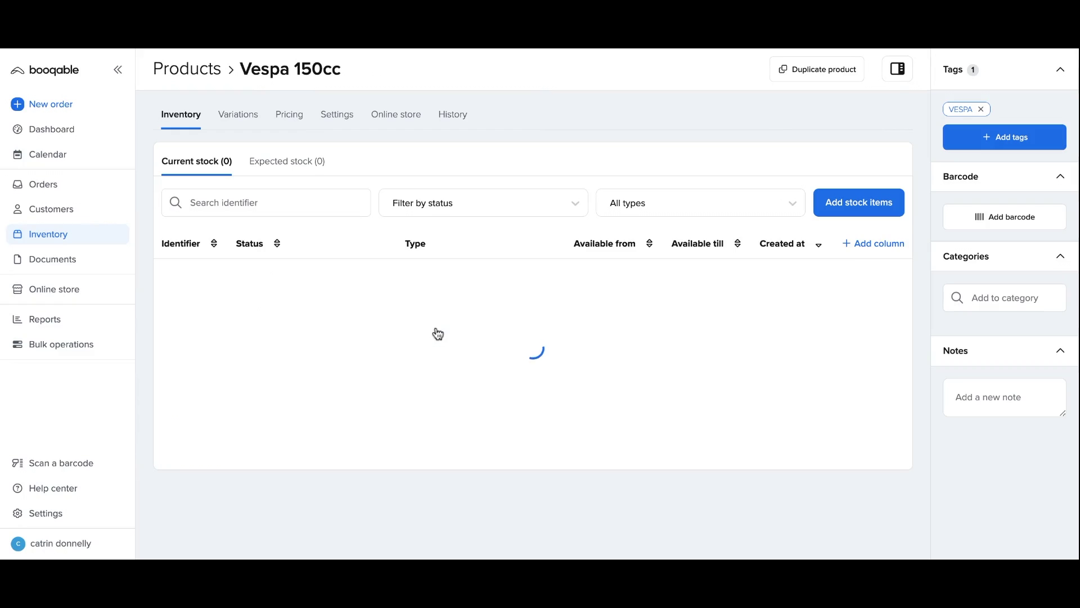
click(291, 116)
scroll(458, 386, down, 3)
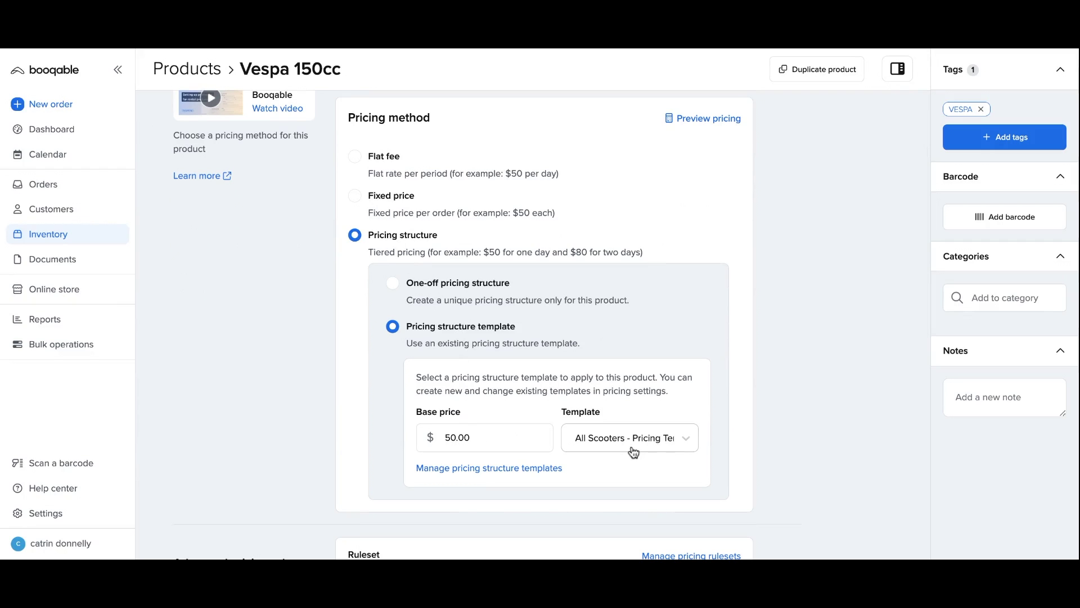
click(98, 243)
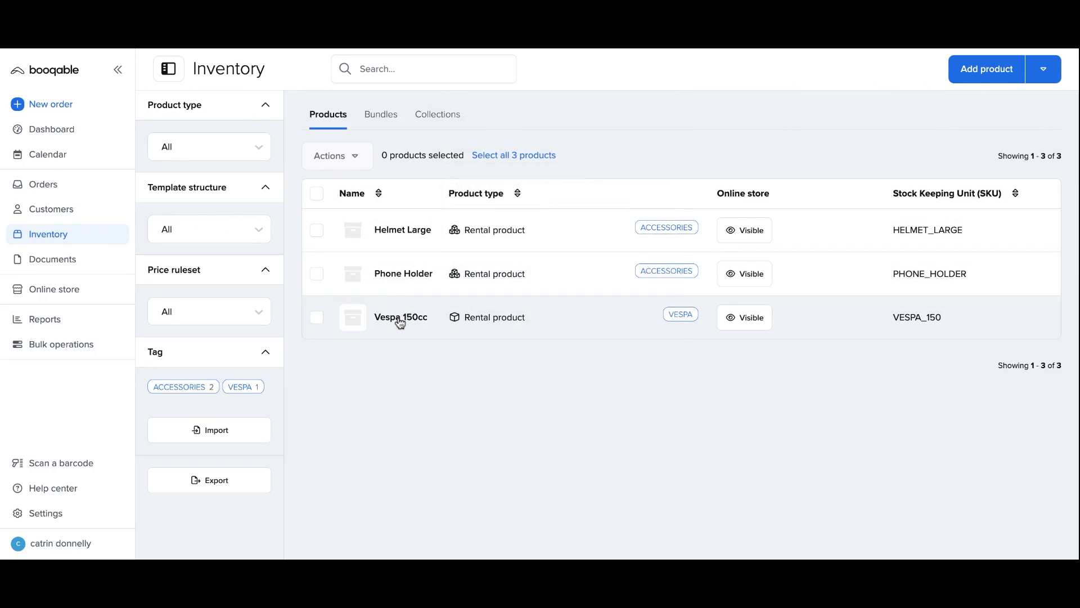
Open Vespa 150cc and add a QR Code barcode to stock item VES_150_4, leaving the barcode number blank.
click(400, 319)
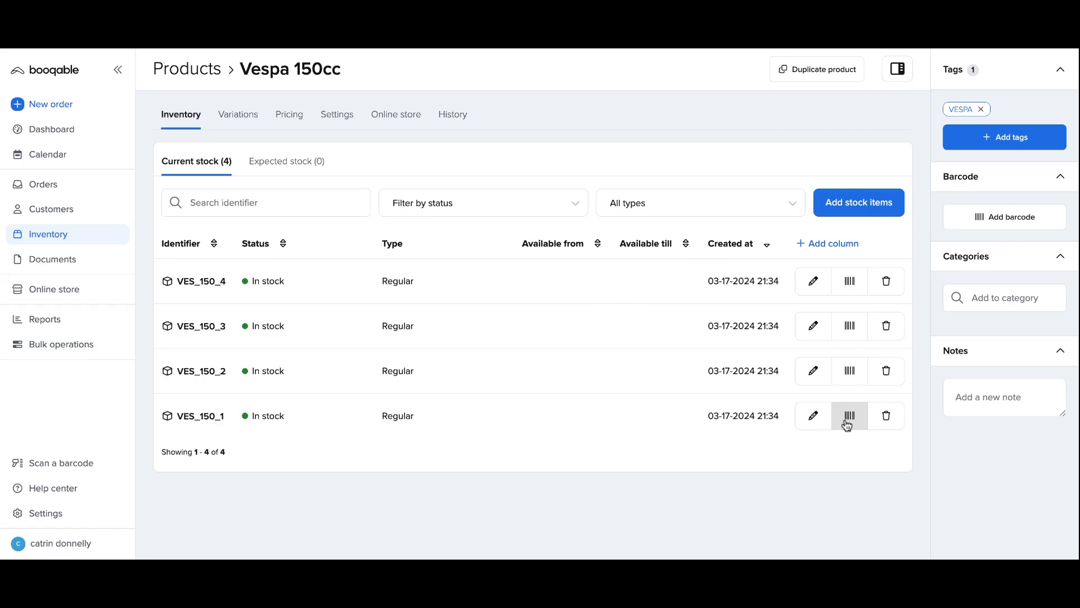
click(850, 282)
click(682, 272)
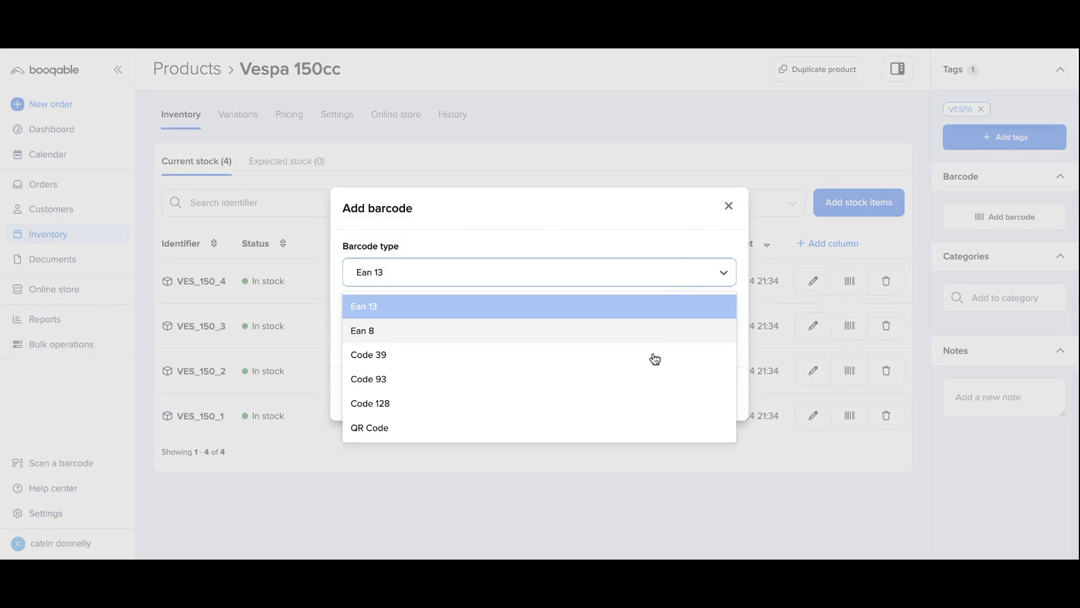
click(641, 429)
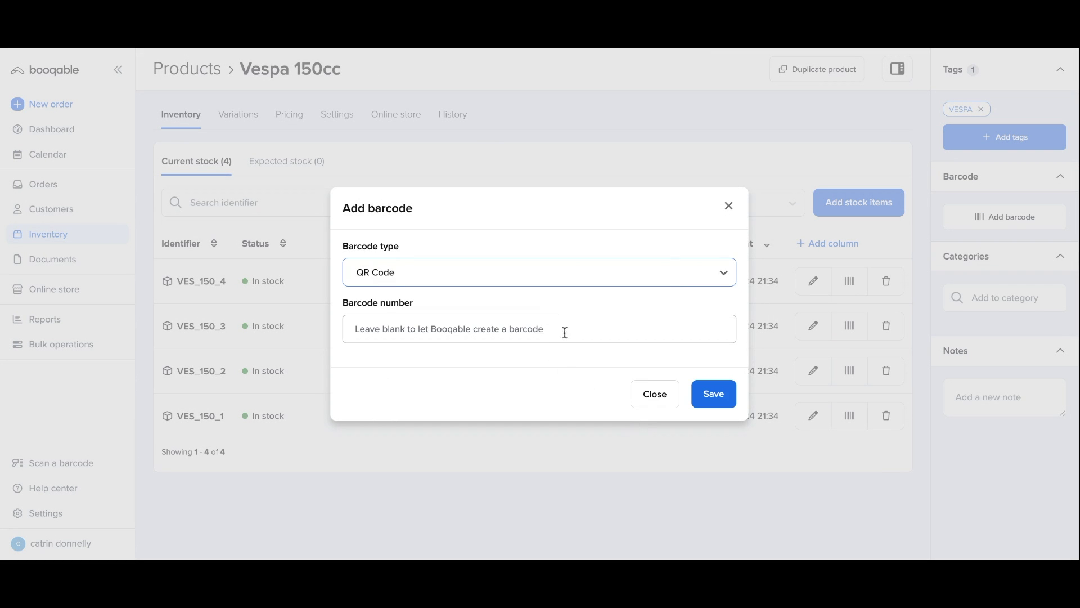
click(714, 410)
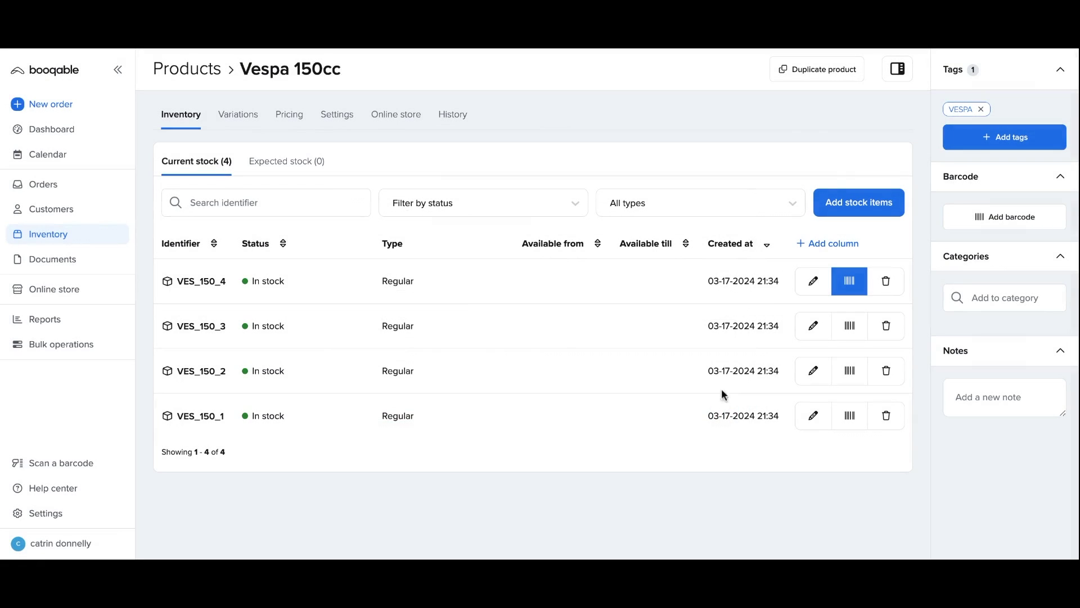
View the QR code of stock item VES_150_4, delete that barcode, and return to the product list.
click(849, 283)
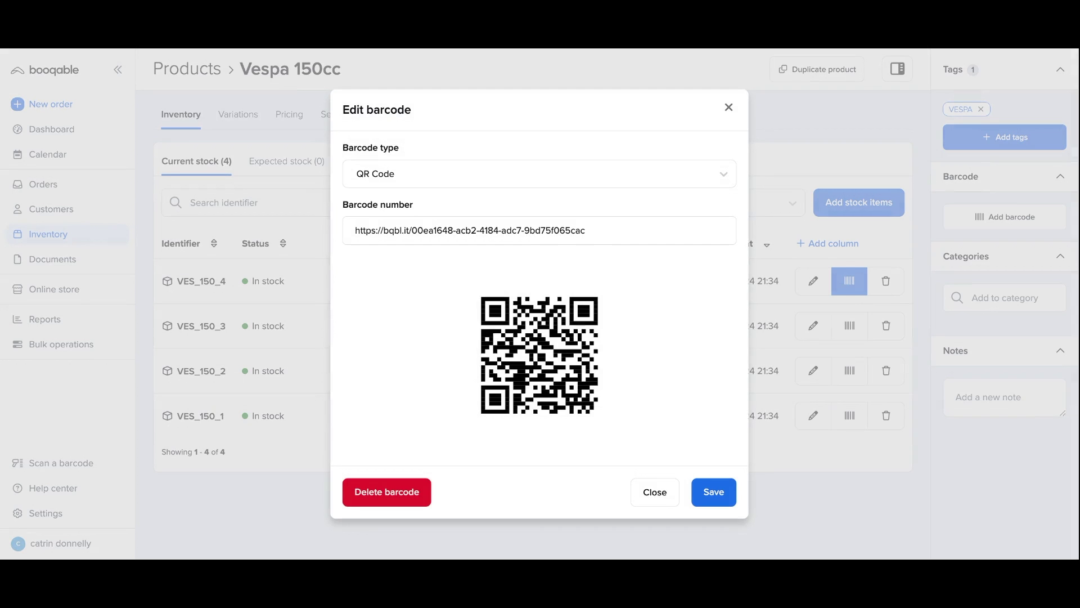
click(420, 491)
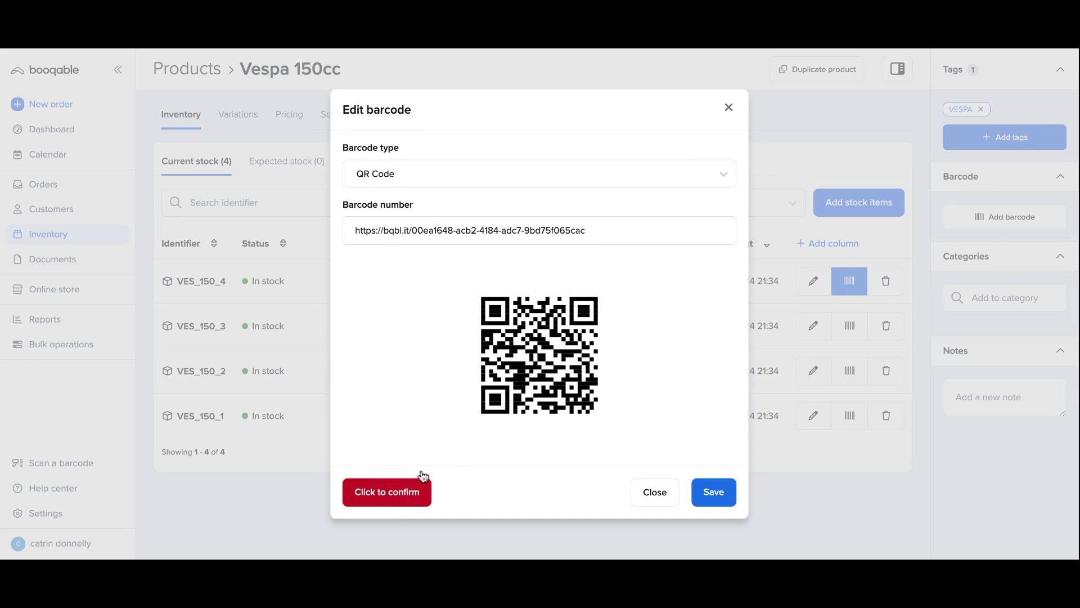
click(387, 498)
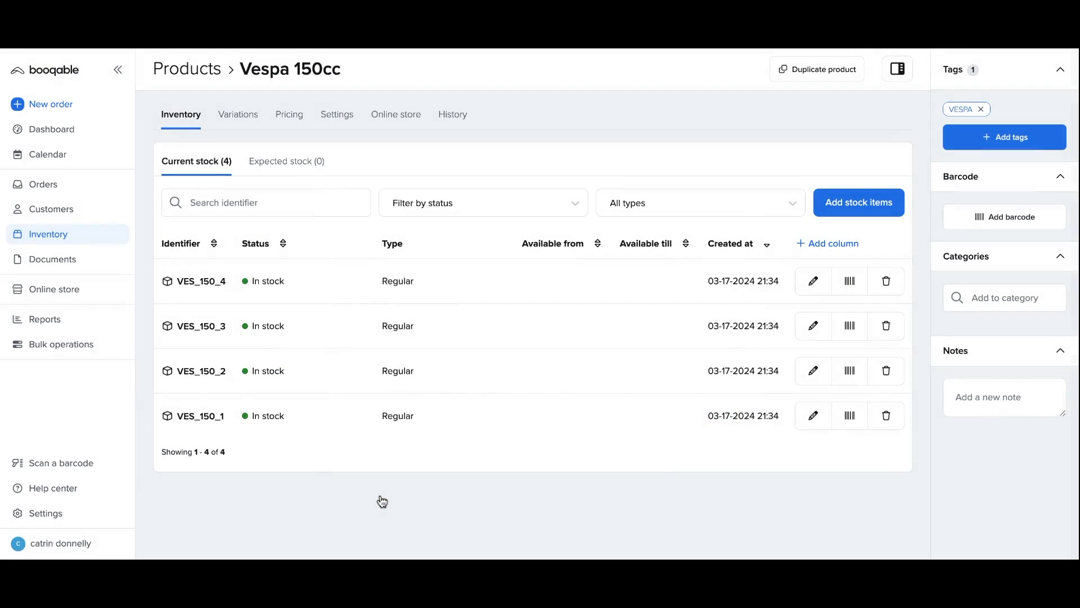
click(123, 242)
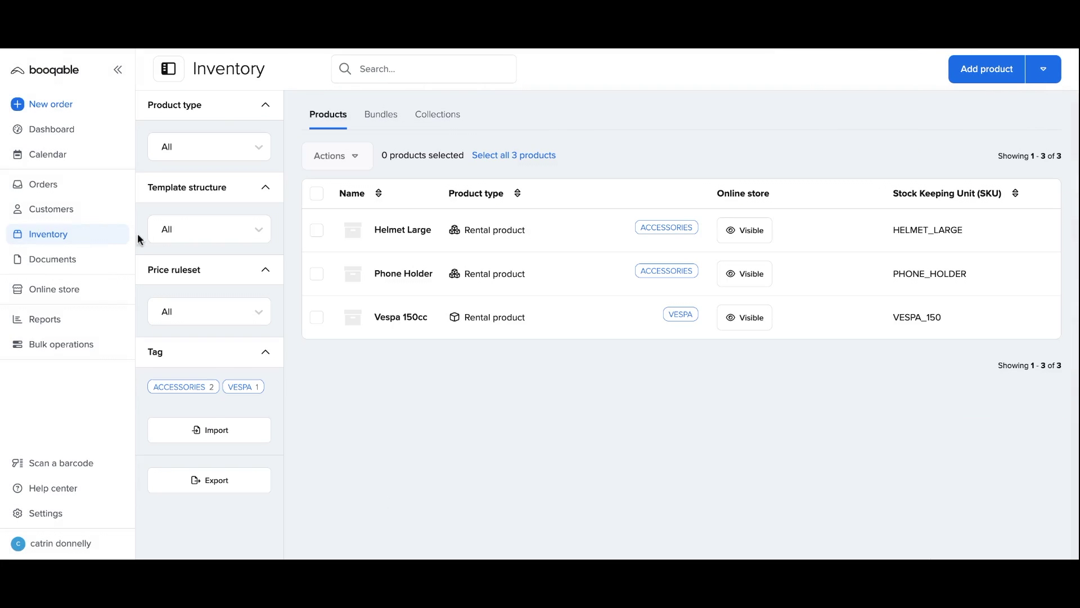
Generate QR Code barcodes in bulk for the individual stock items of Vespa 150cc that don't have barcodes yet.
click(317, 318)
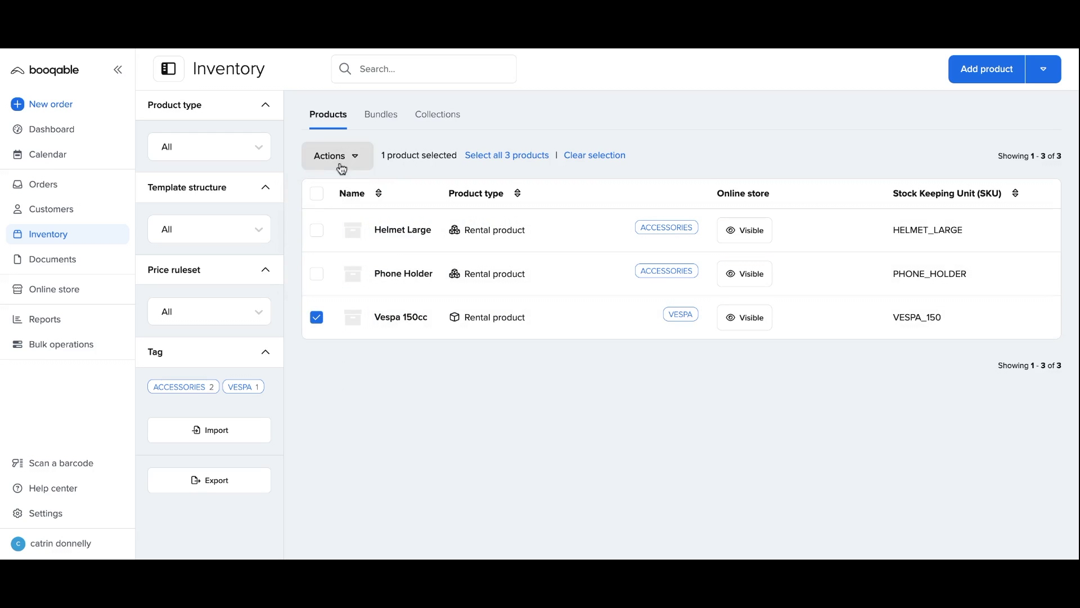
click(344, 157)
click(325, 287)
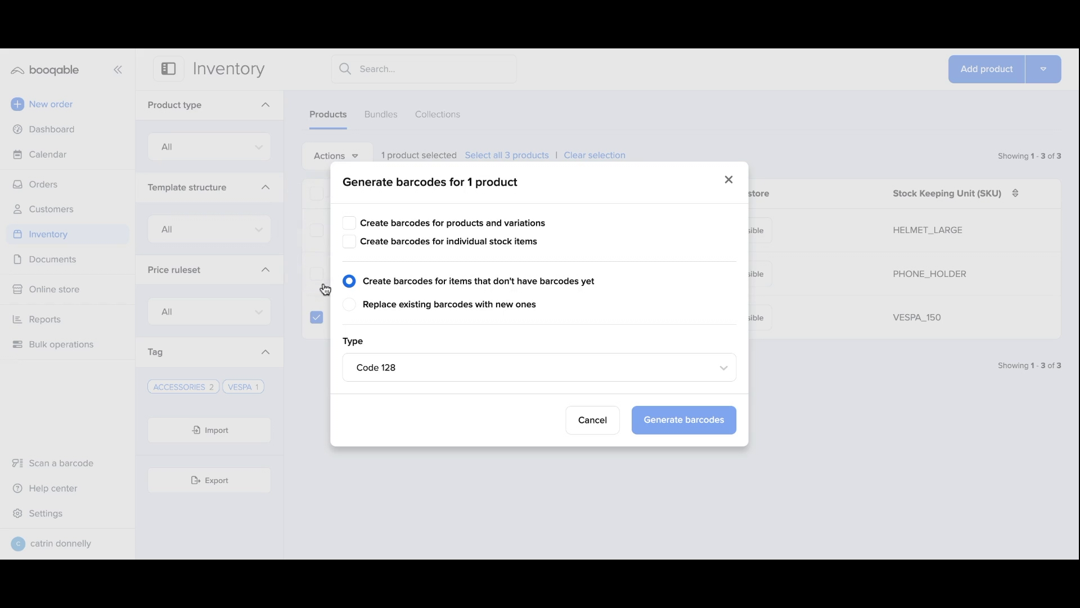
click(402, 246)
click(402, 245)
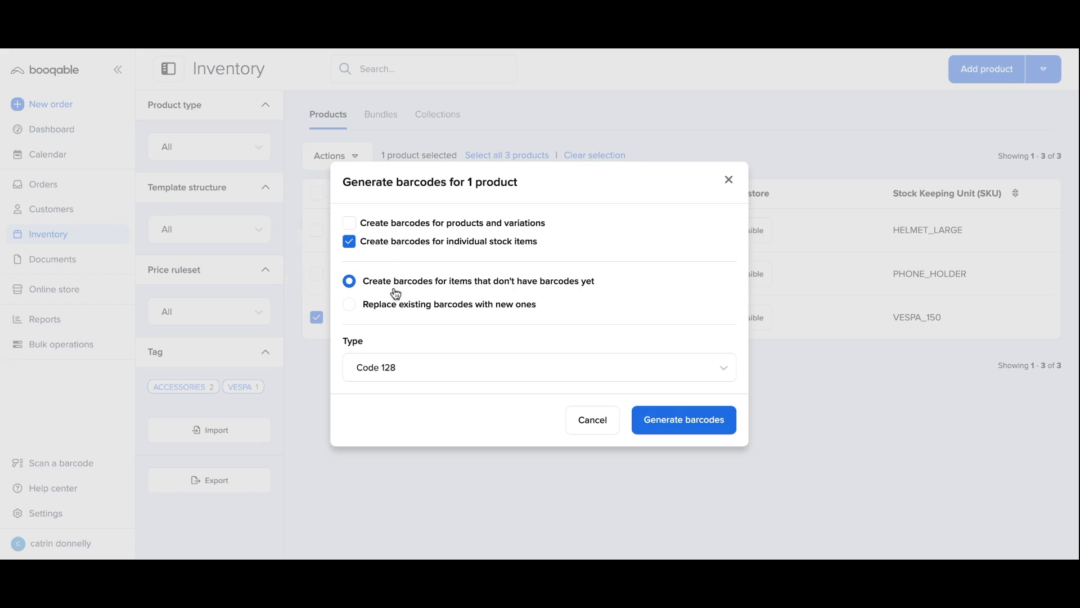
click(401, 366)
click(377, 531)
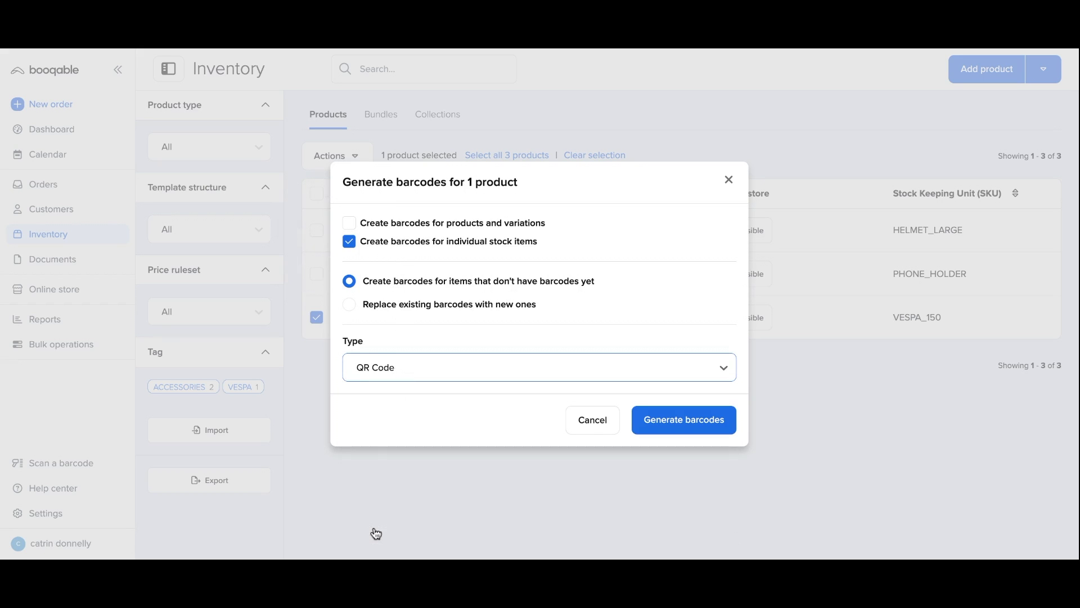
click(660, 424)
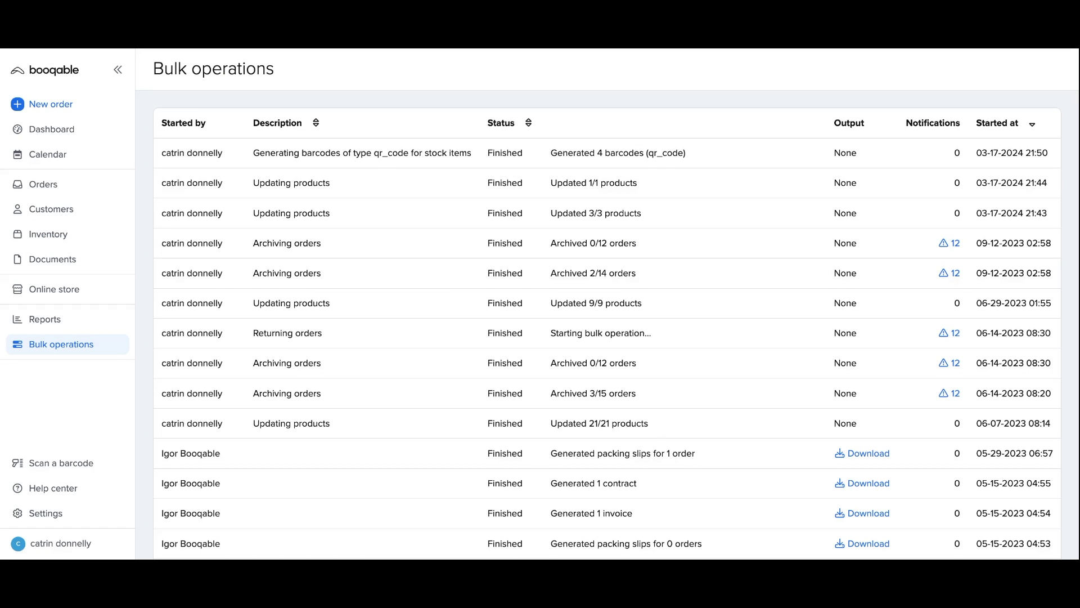
Open Vespa 150cc from the inventory and check the barcodes of its stock items, opening the one for VES_150_1.
click(90, 241)
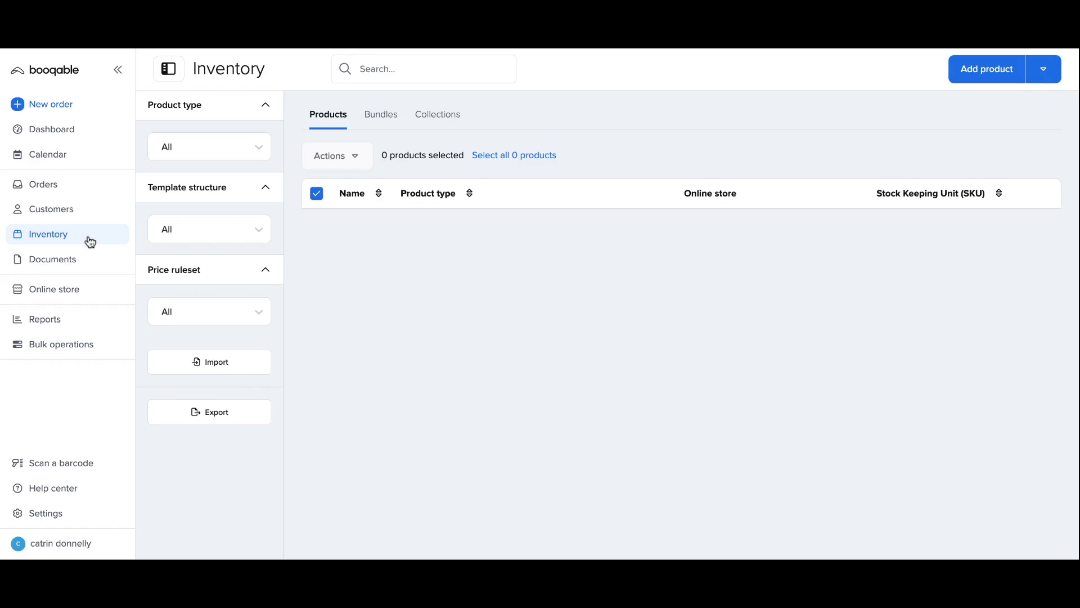
click(404, 315)
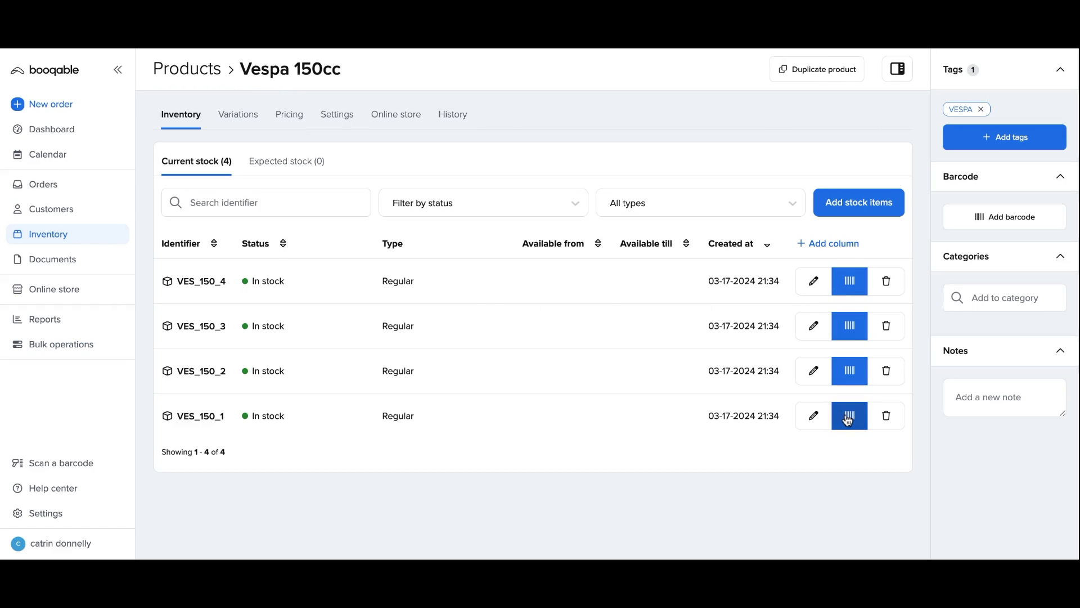
click(848, 421)
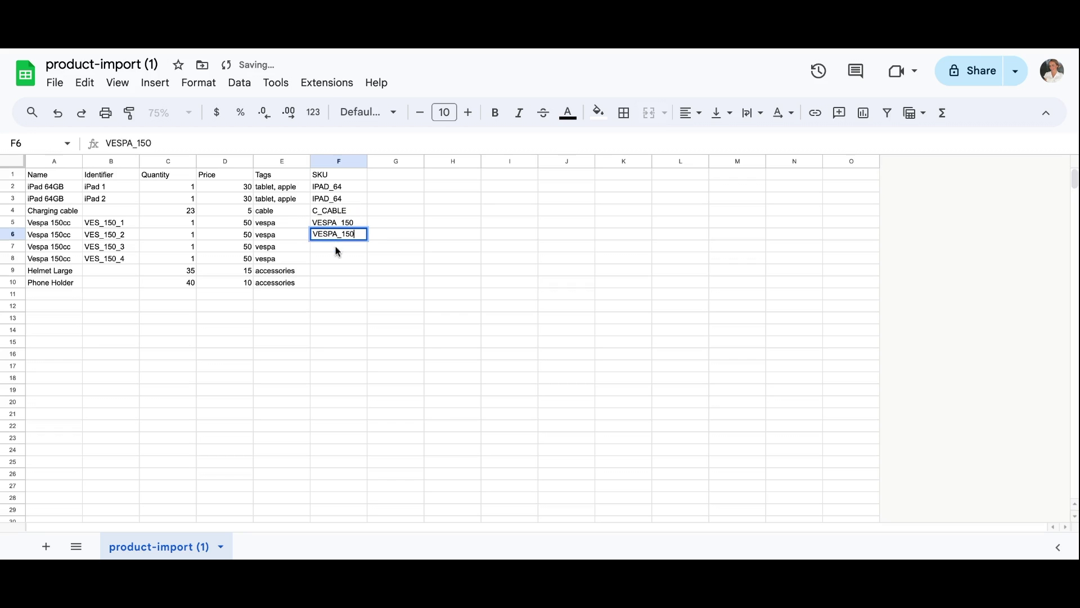
In the product-import (1) Google Sheets spreadsheet, enter the SKU VESPA_150 for VES_150_3 and VES_150_4.
click(336, 248)
text(VESPA_150)
click(336, 260)
text(VESPA_150)
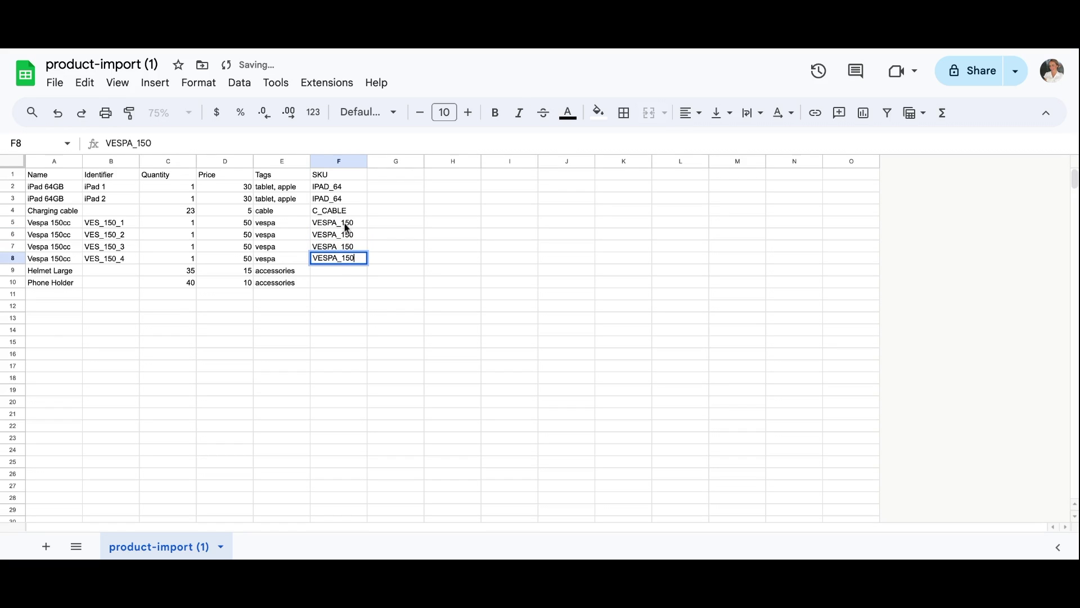
Enter the SKU HELMET_LARGE for Helmet Large and begin the Phone Holder's SKU with PHONE_.
click(340, 272)
double_click(340, 272)
text(HELMET)
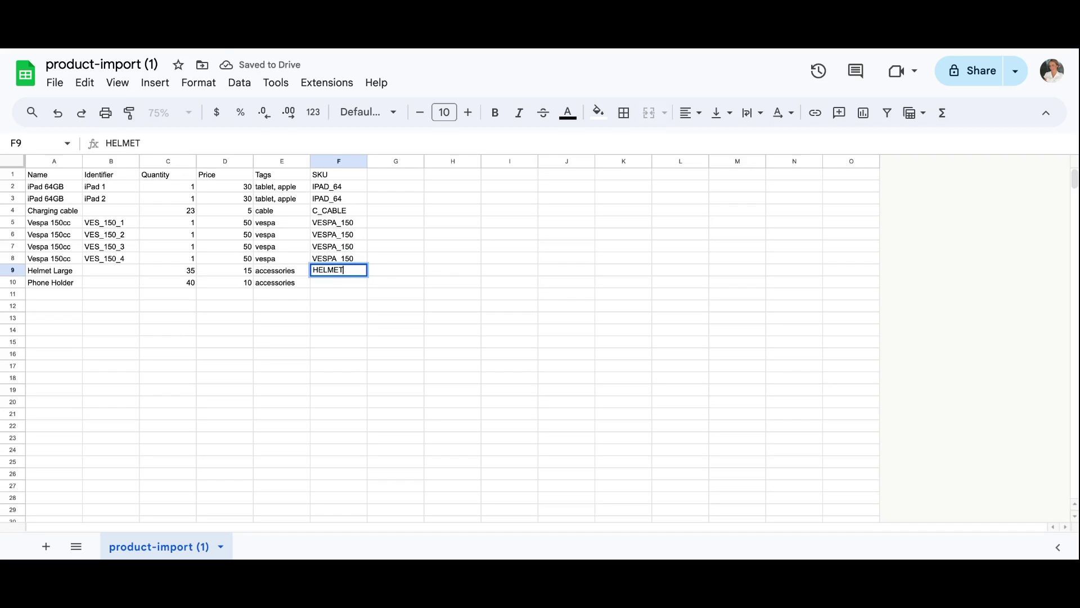
text(_LARGE)
double_click(338, 282)
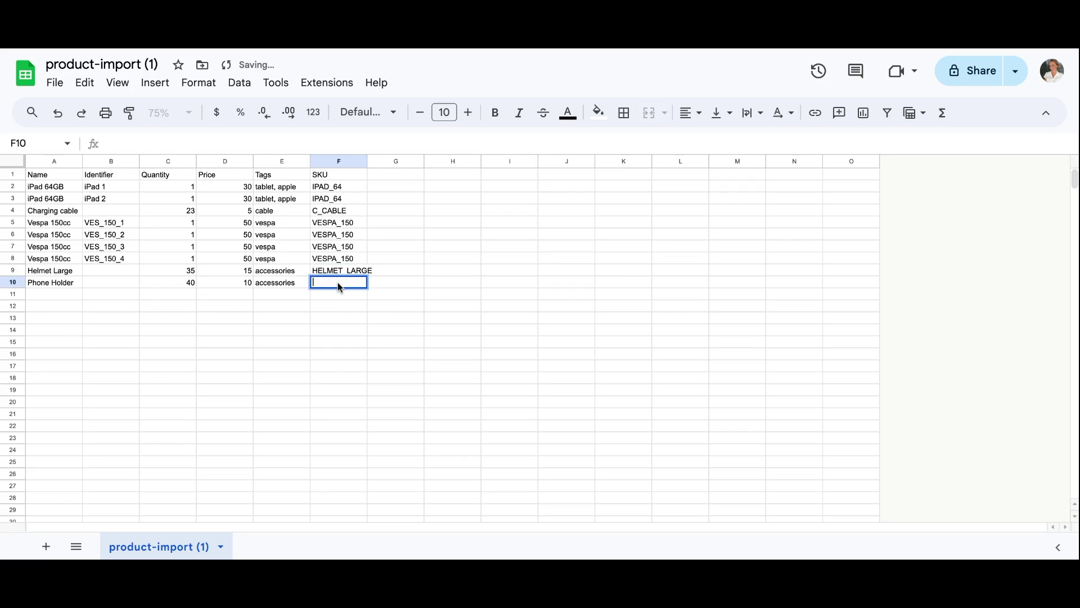
text(PHONE_)
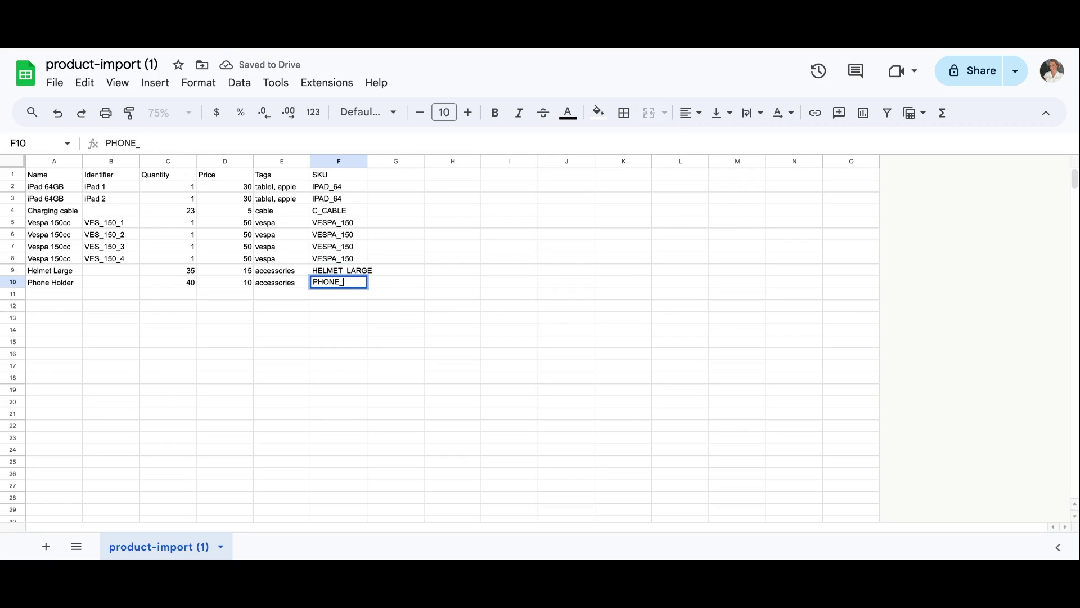